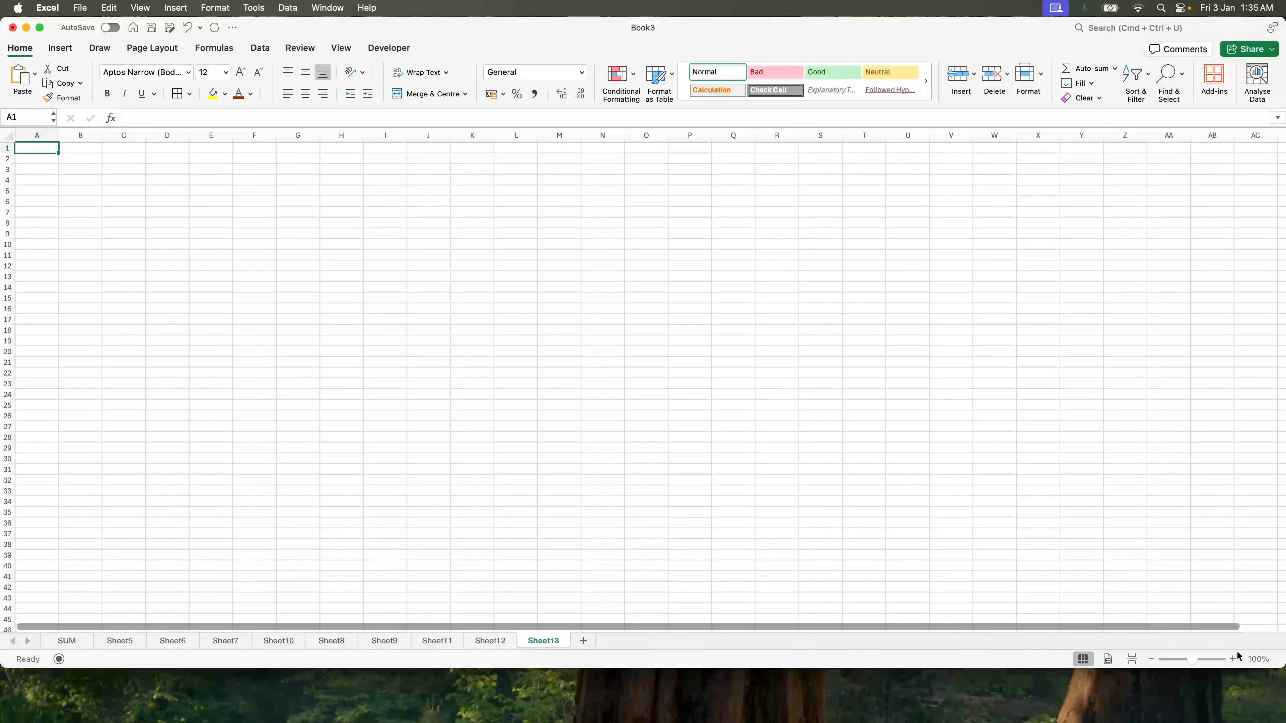
Step: Zoom in and enter headers Customer Name, Phone Number and Email Address in A1:C1
left_click(1233, 659)
left_click(1233, 653)
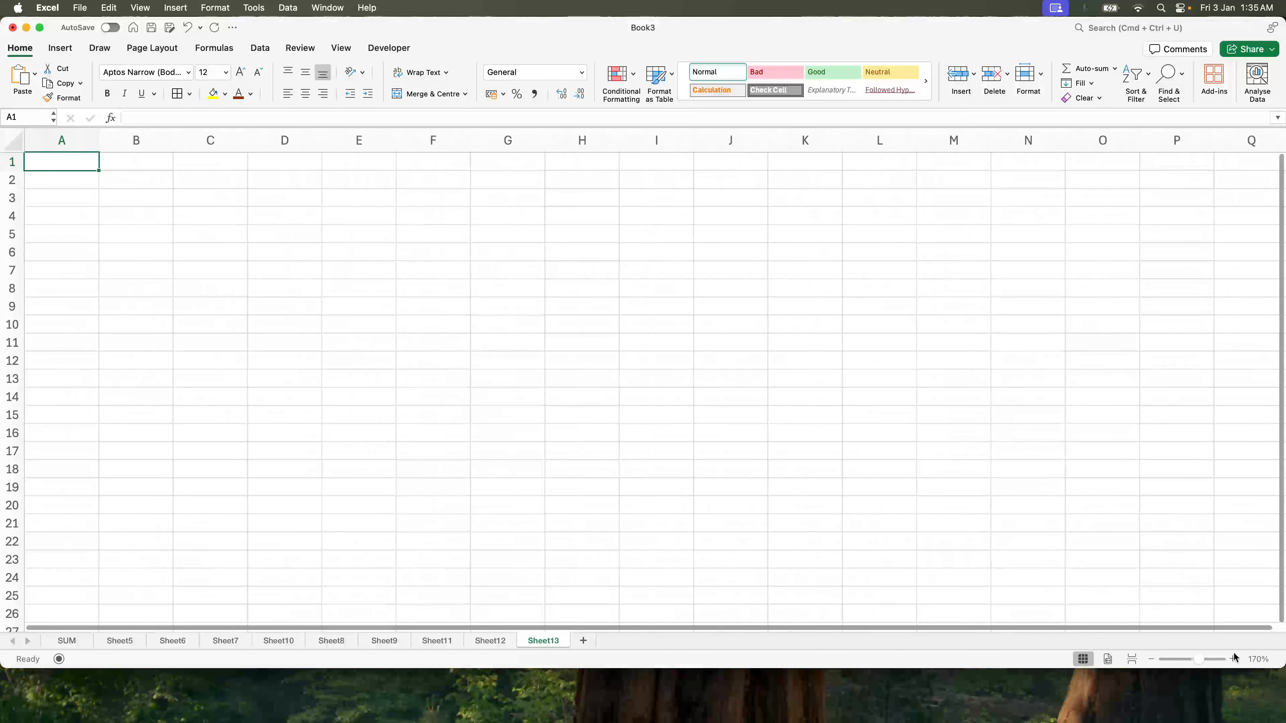
type("Customet")
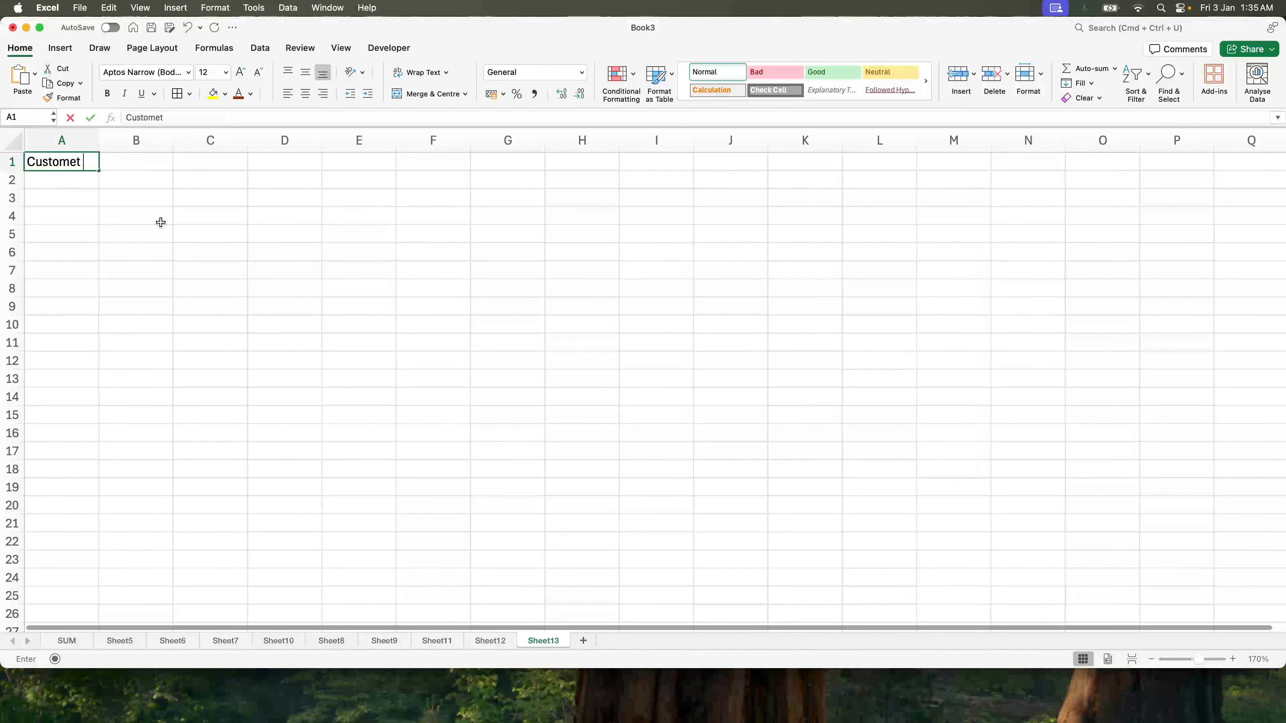
key("BackSpace")
type("r Name")
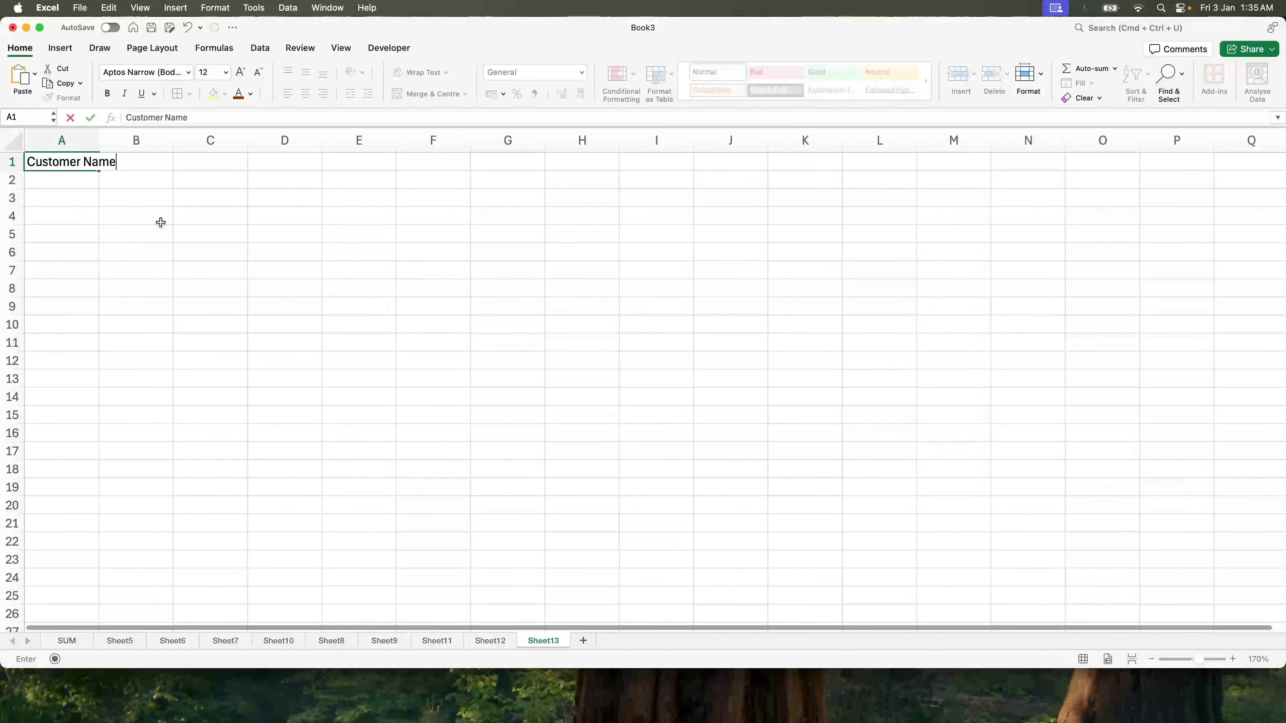
key("Tab")
type("Phone Number")
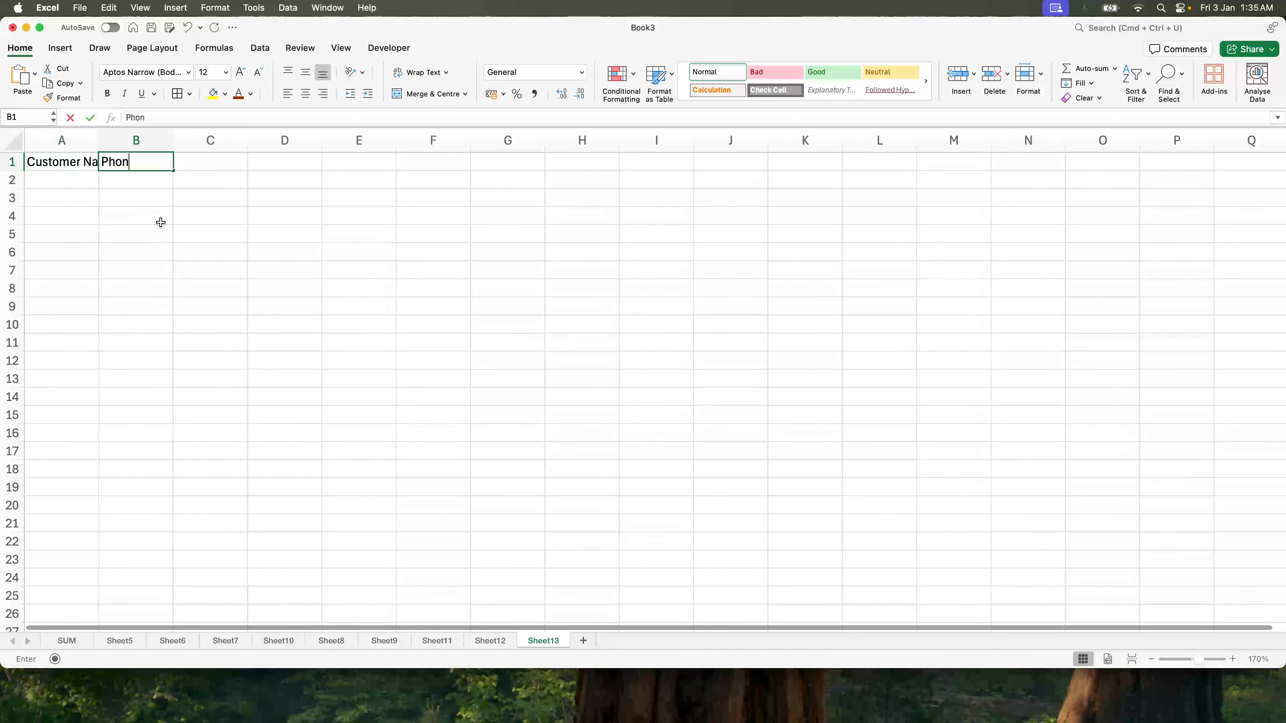
key("Tab")
type("Email Address")
key("Return")
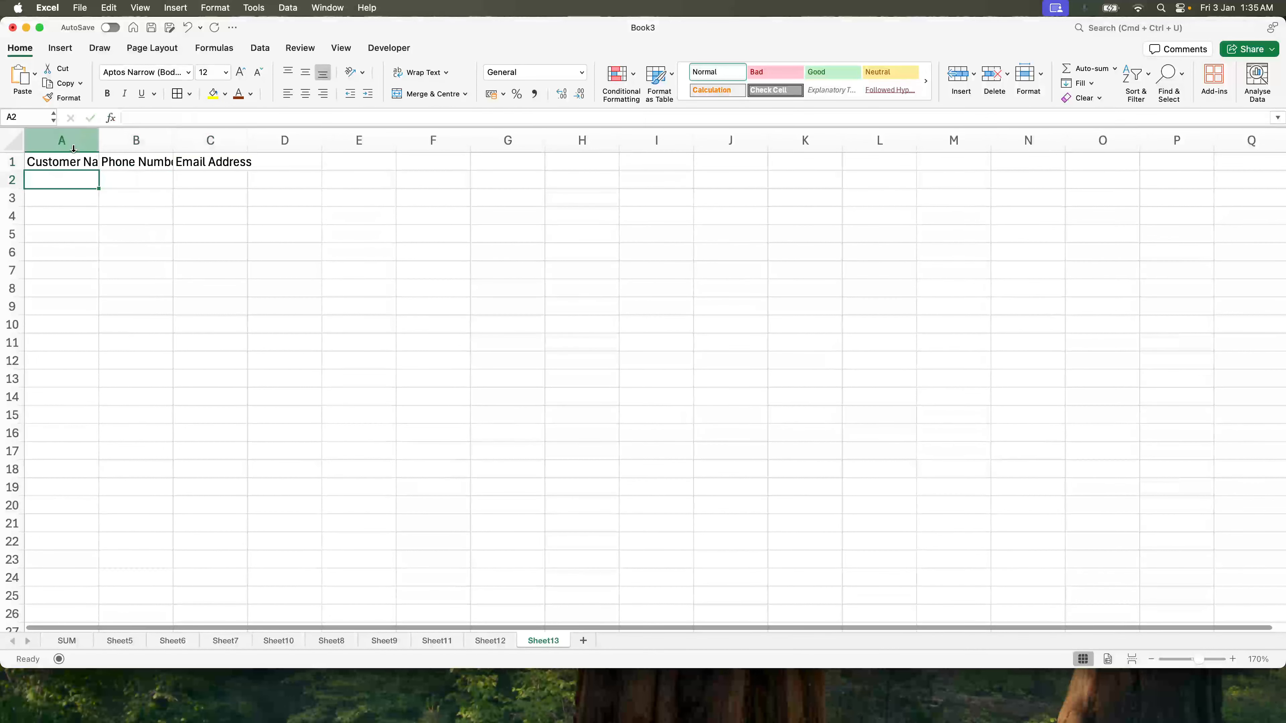
Step: Autofit columns A–C to their headers and centre-align columns A through G
left_click(47, 131)
left_click_drag(46, 131, 238, 137)
double_click(249, 139)
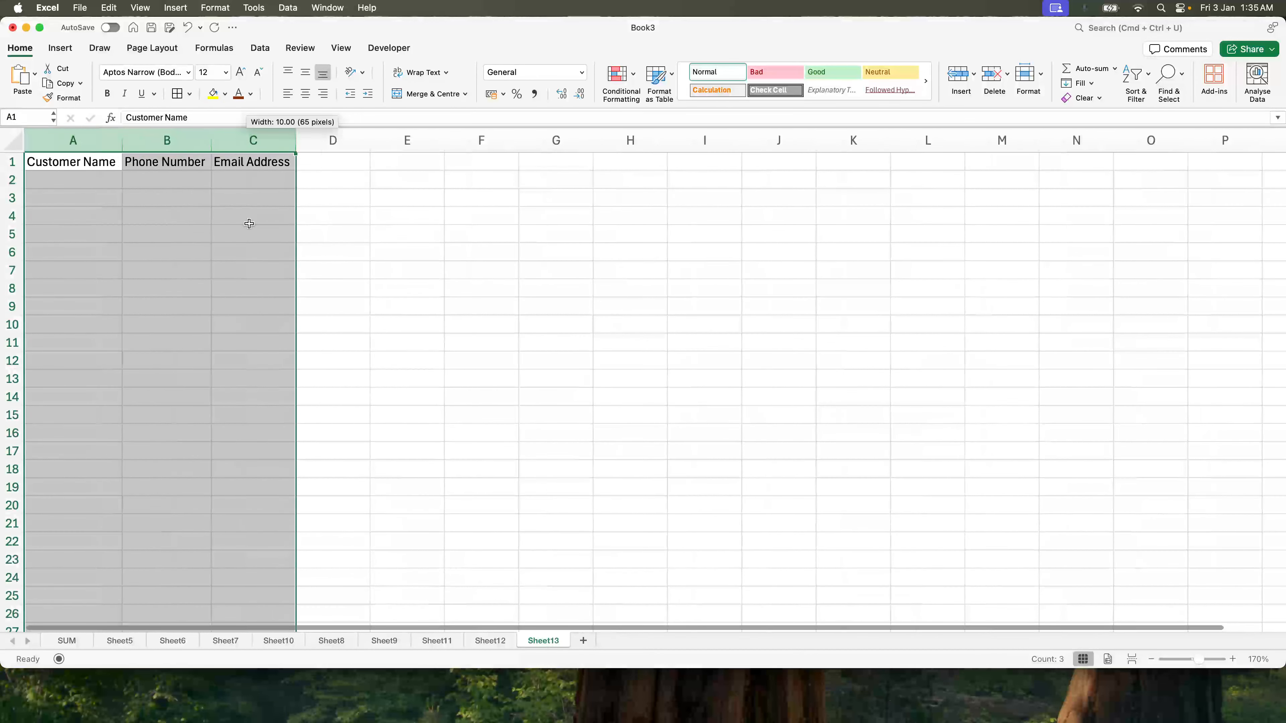
left_click(250, 228)
left_click_drag(60, 141, 574, 164)
left_click(305, 93)
left_click(253, 199)
Step: Fill header cells A1:C1 yellow and enter the first customer's name in A2
left_click_drag(76, 162, 253, 162)
left_click(213, 93)
left_click(166, 198)
left_click(89, 173)
key("Return")
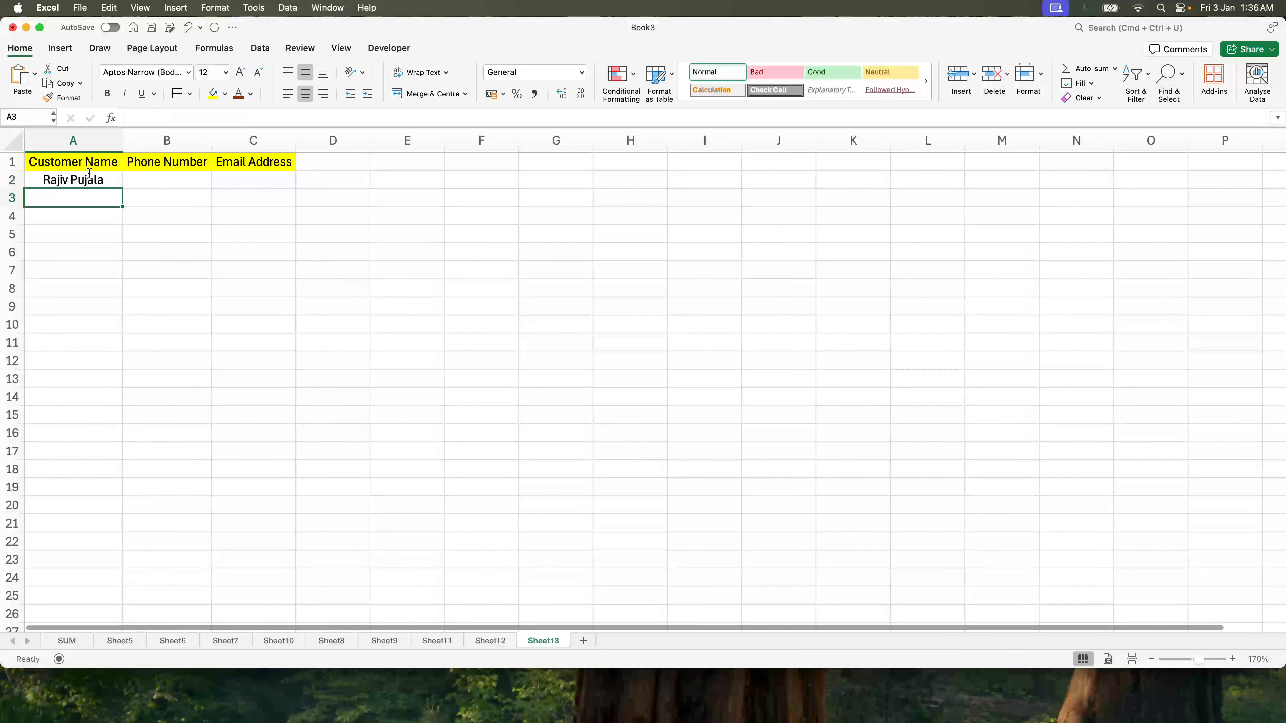
Step: Enter the first customer's phone number and e-mail in B2:C2, then widen column C
key("Up")
key("Tab")
type("123456789")
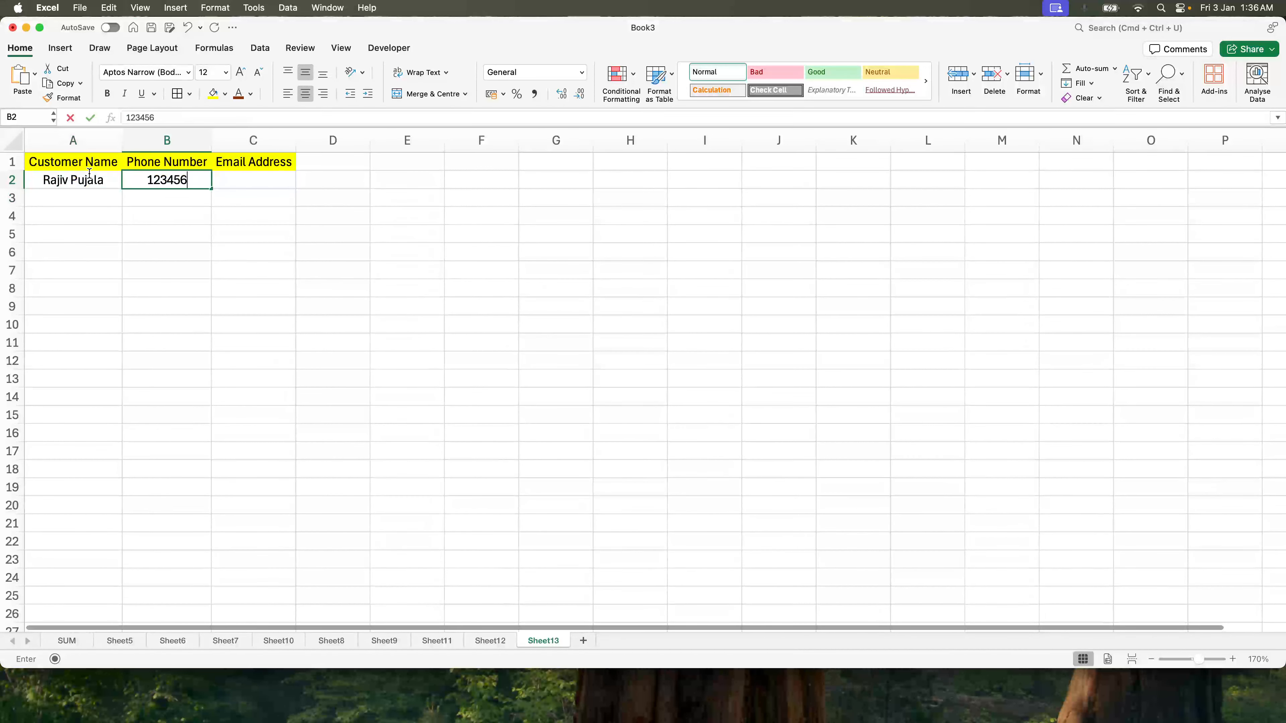
key("Return")
key("Up")
key("Tab")
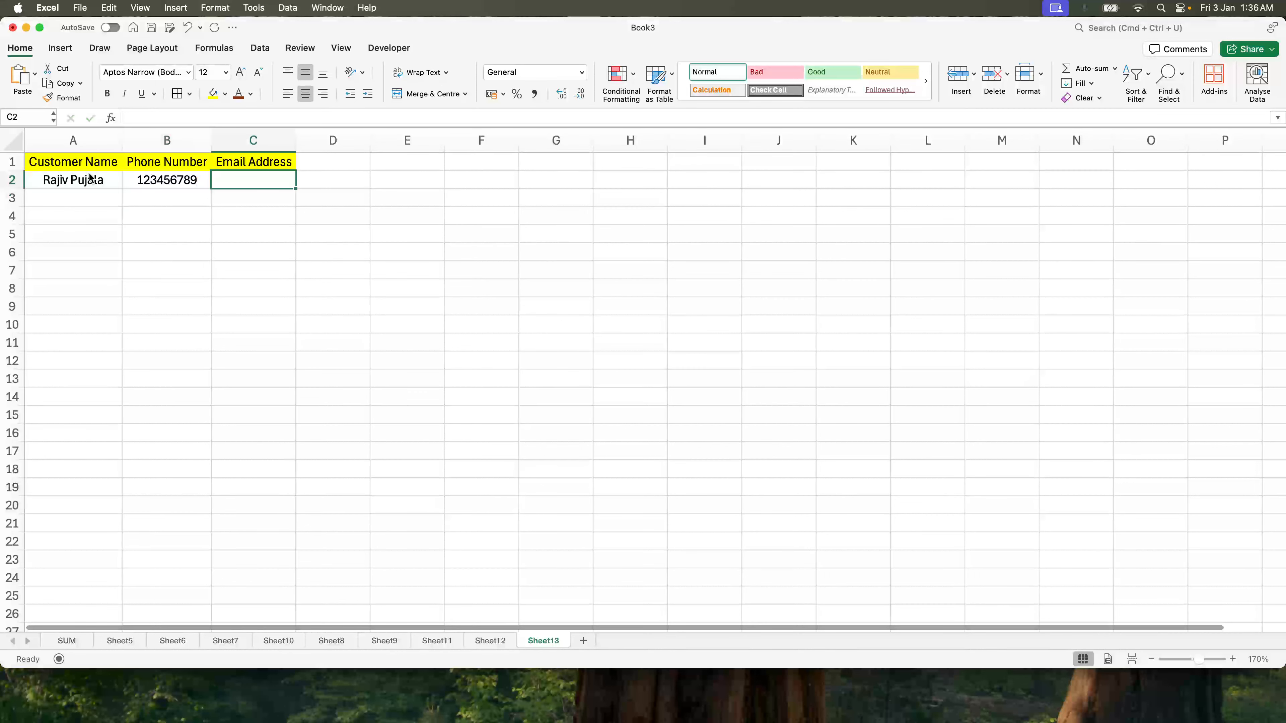
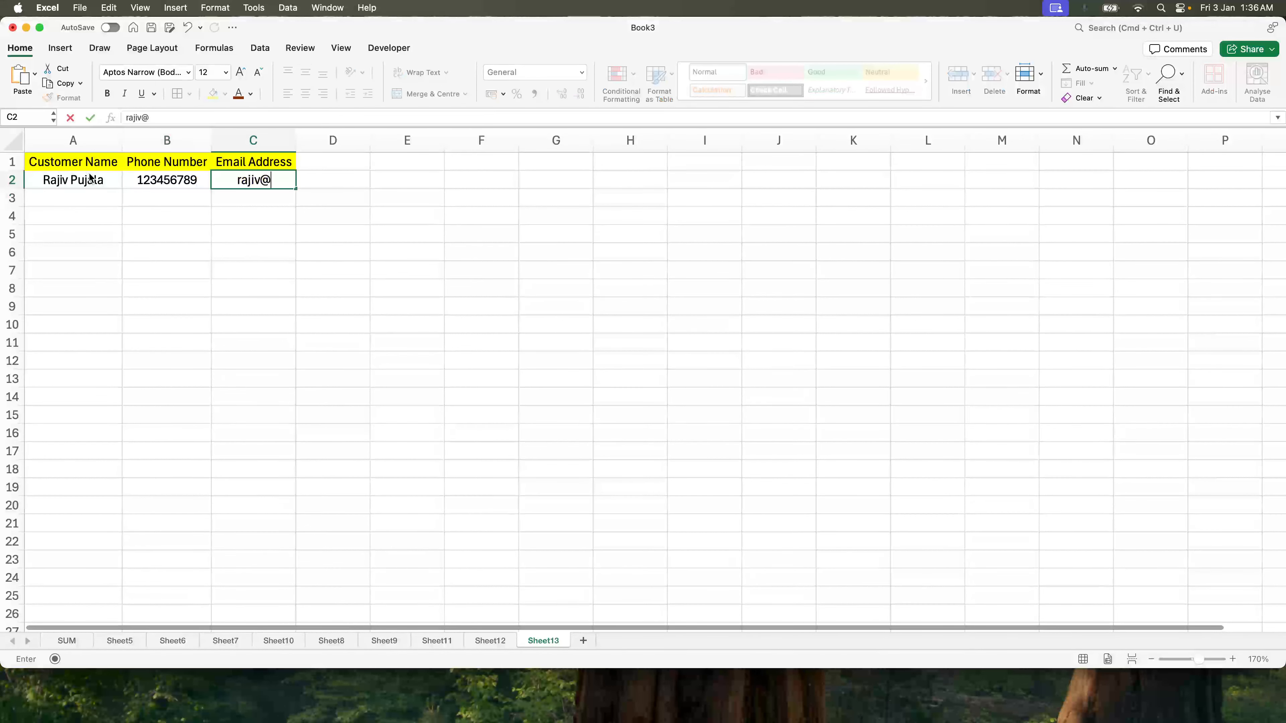
key("Return")
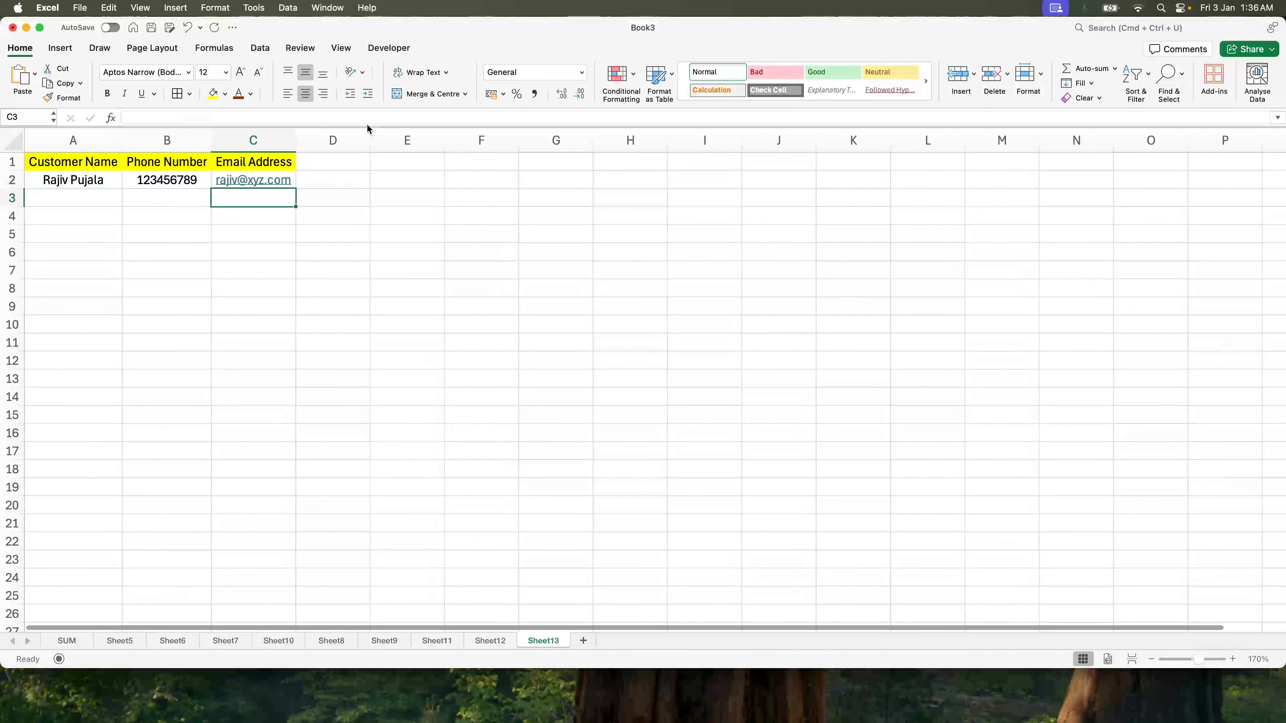
left_click_drag(290, 143, 416, 142)
Step: Add the second customer's name, phone number and e-mail address in row 3
left_click(85, 198)
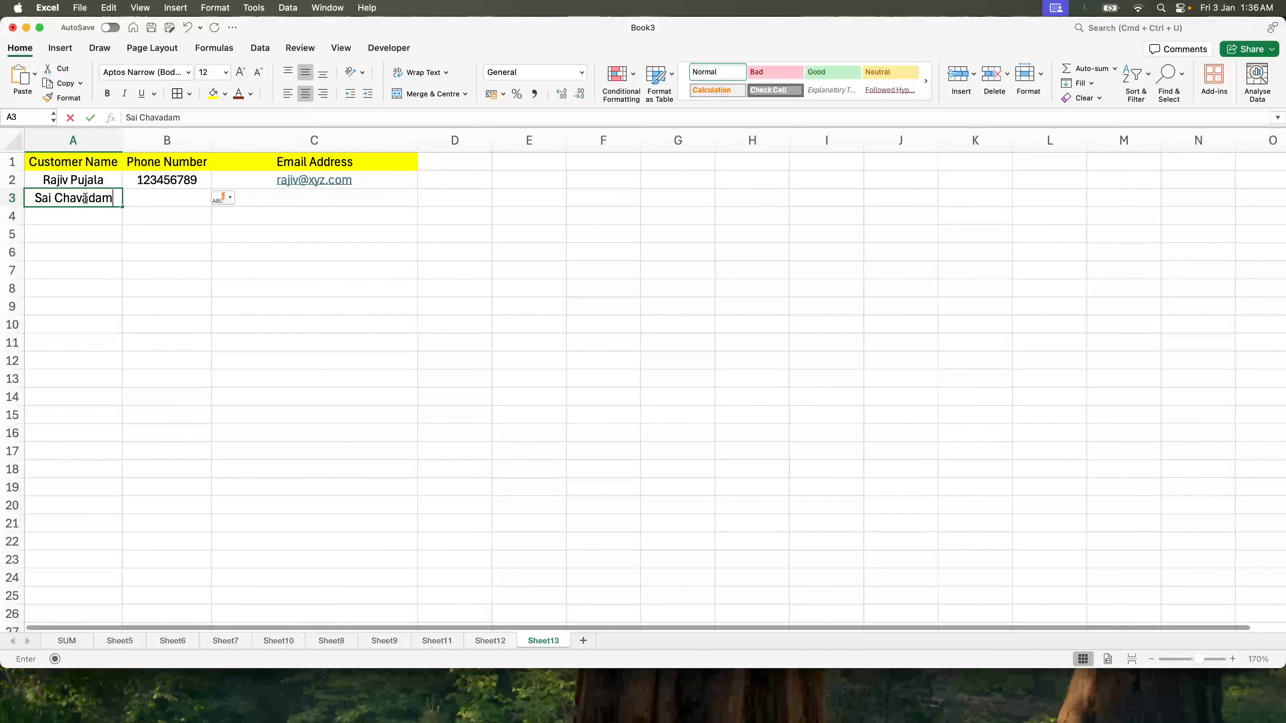
key("Tab")
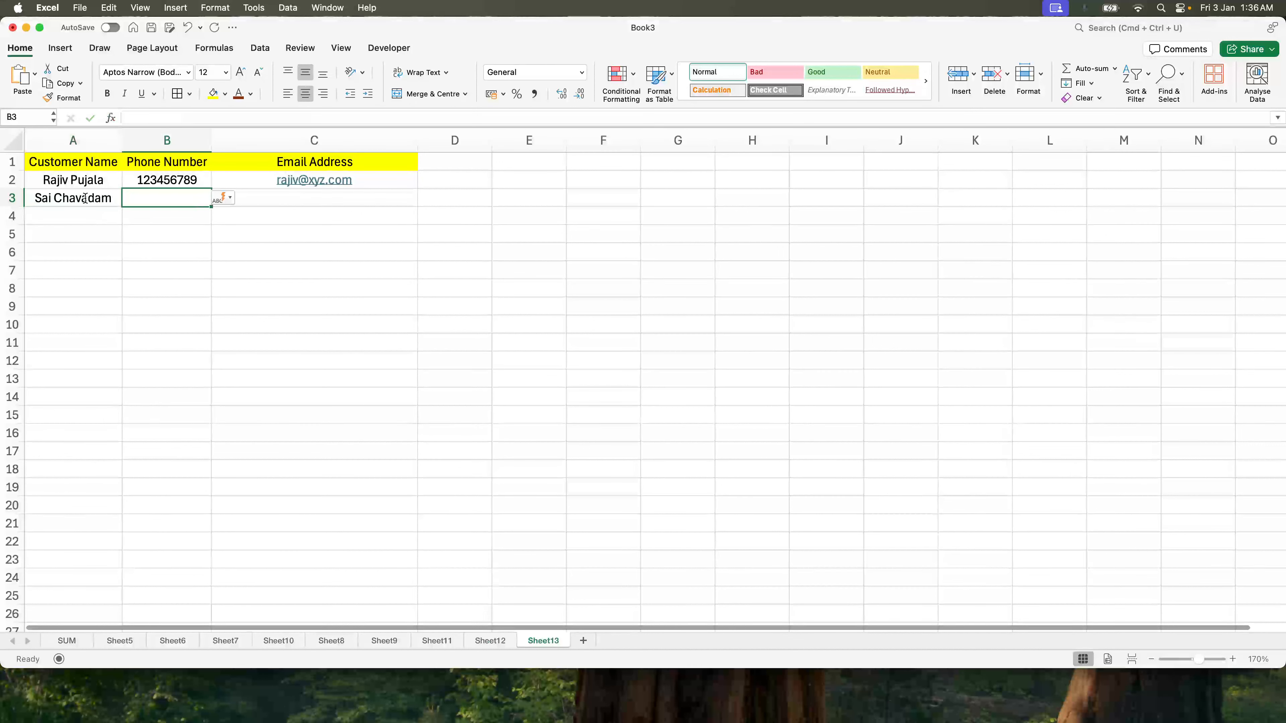
type("99887")
key("Tab")
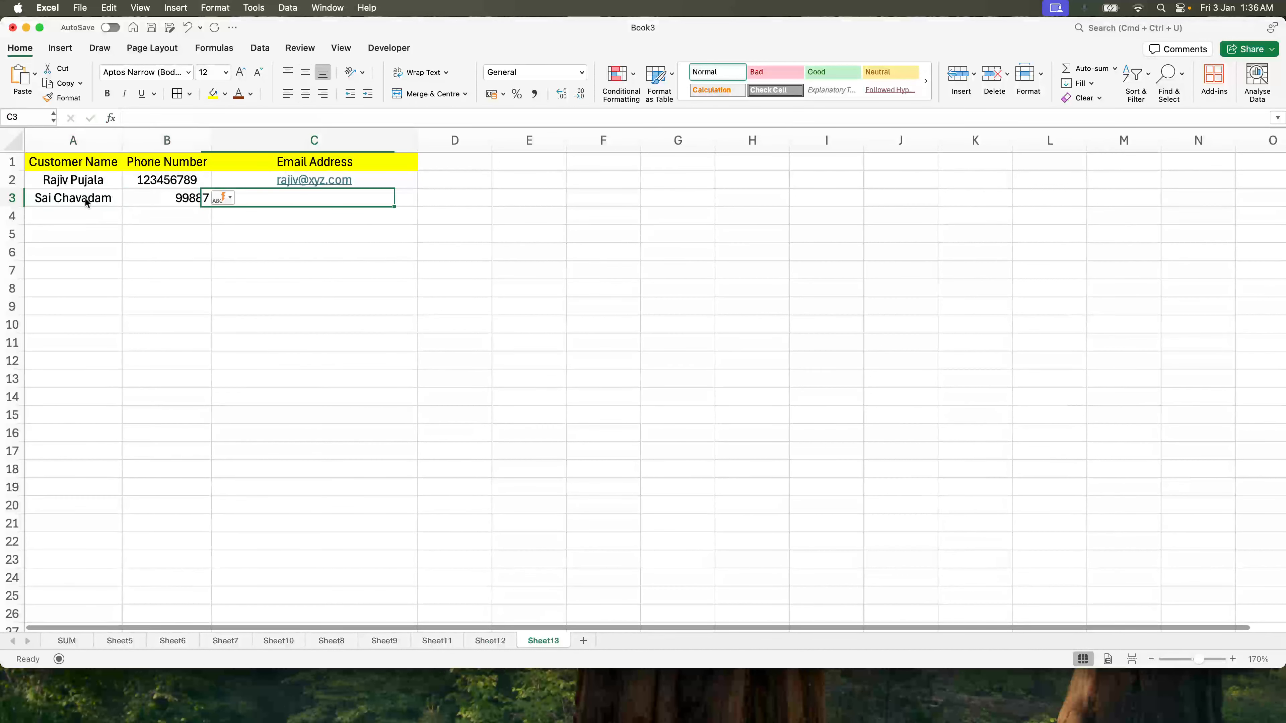
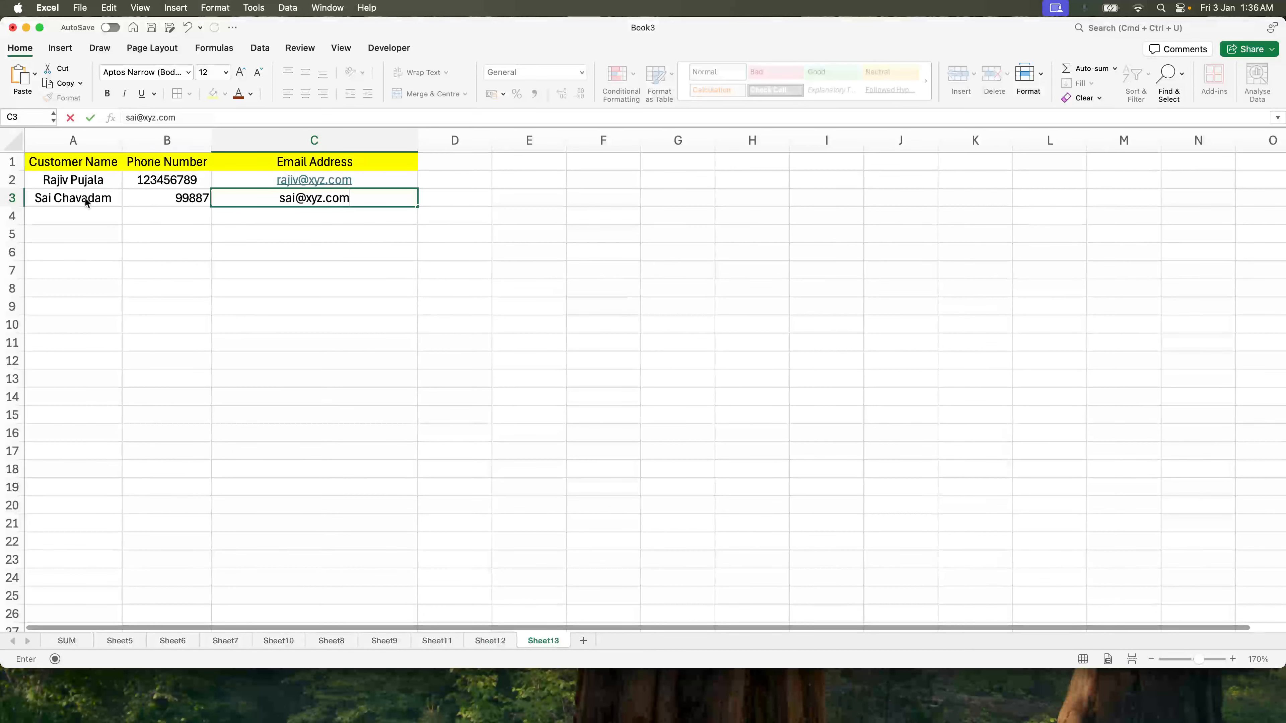
key("Return")
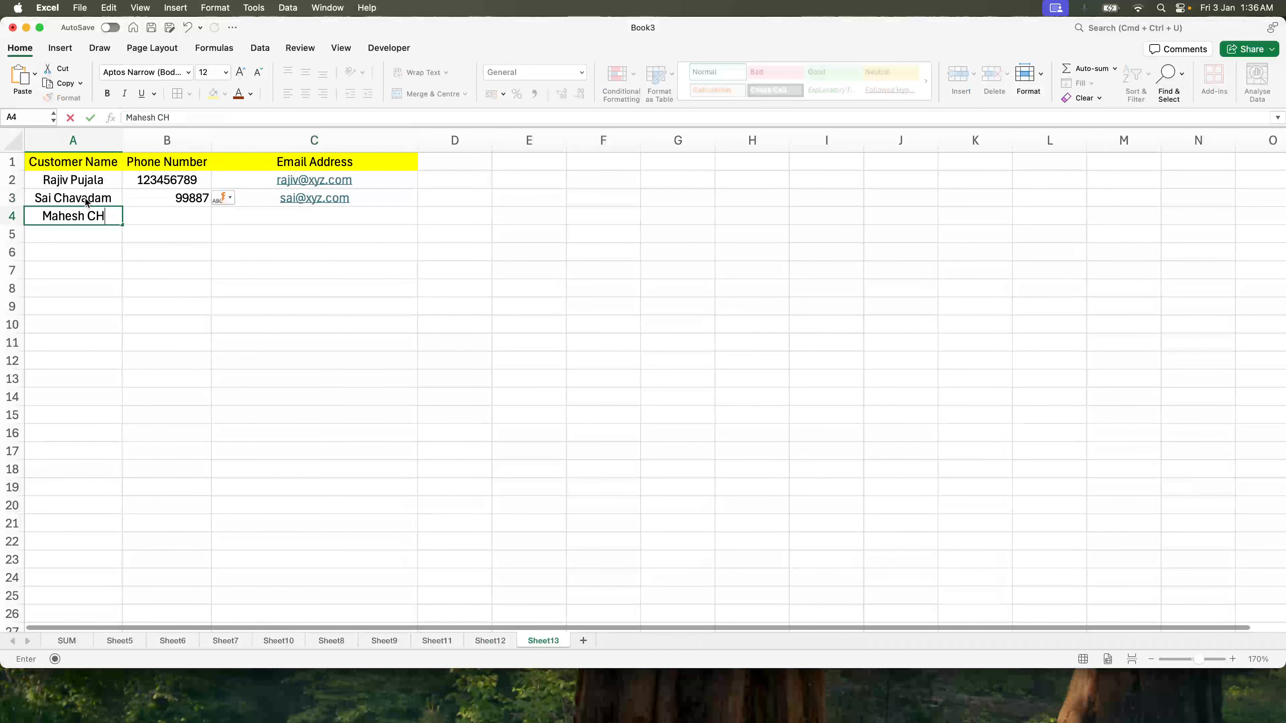
Step: Add the third customer's name and e-mail in row 4, leaving the phone number blank
key("Tab")
key("Tab")
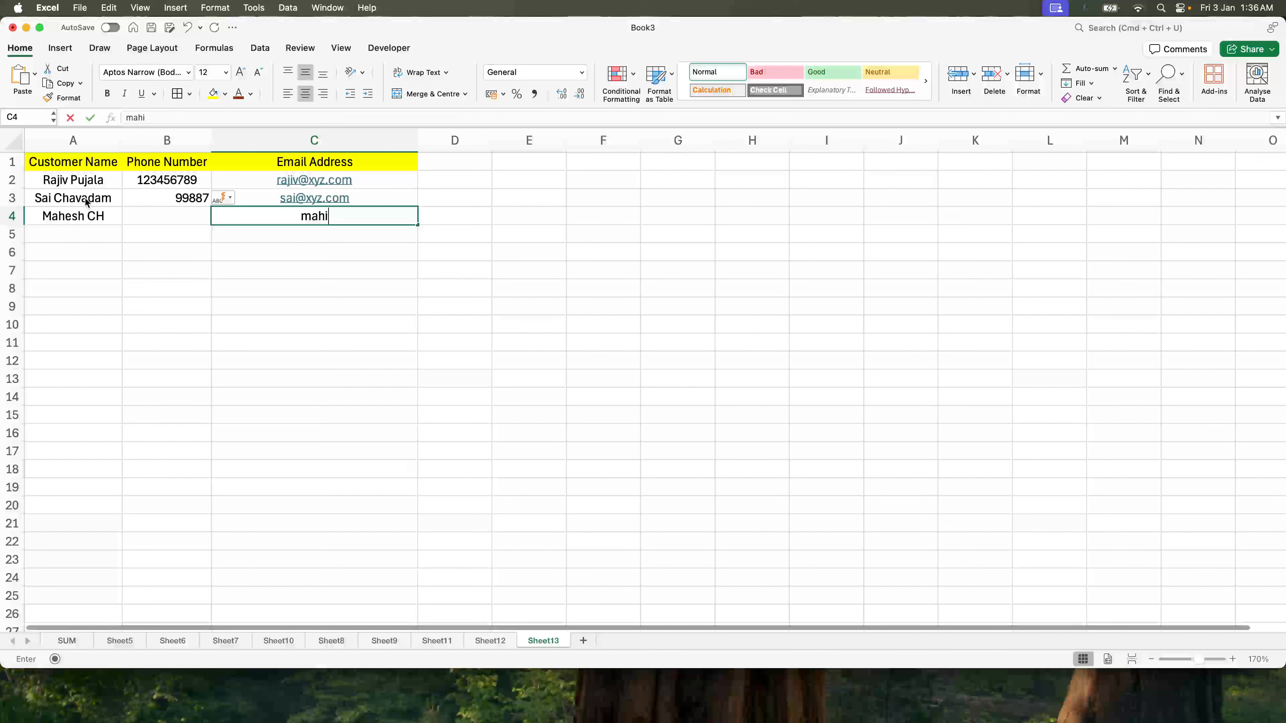
key("Return")
left_click(355, 248)
left_click(449, 197)
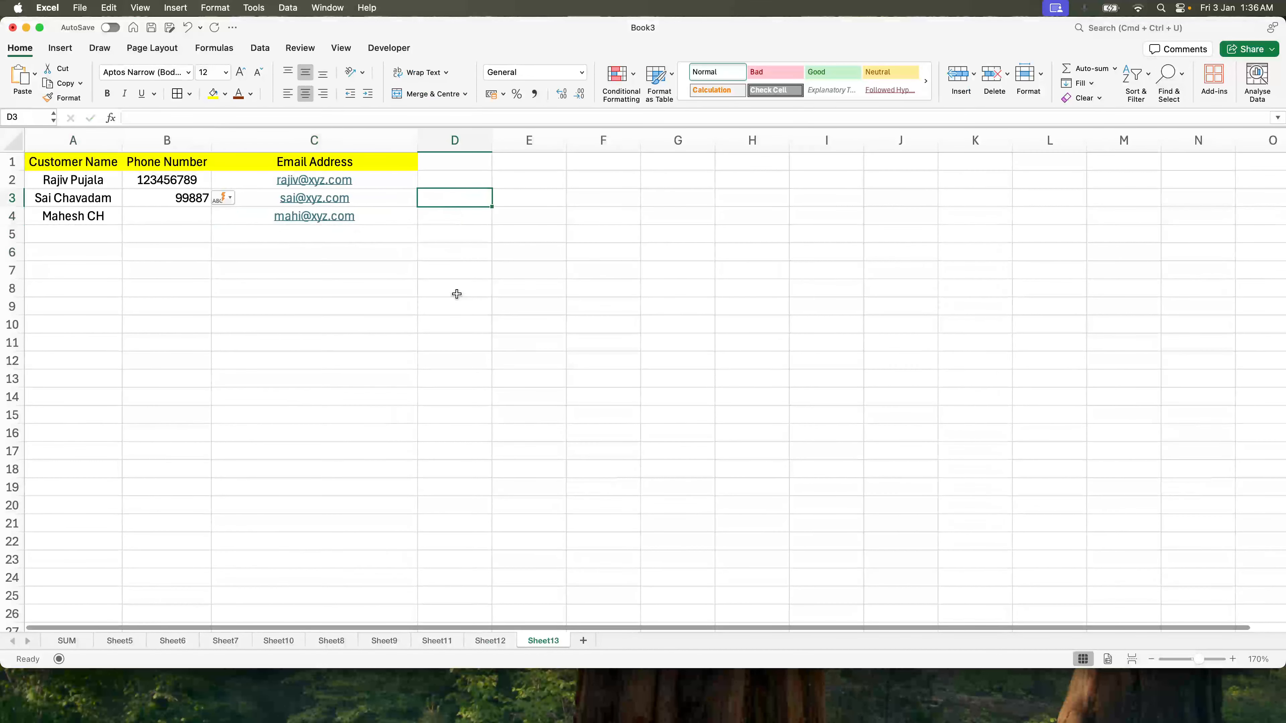
Step: Select the customer name cells and inspect the first name in A2
left_click(86, 179)
left_click_drag(87, 179, 87, 240)
left_click(92, 186)
double_click(56, 180)
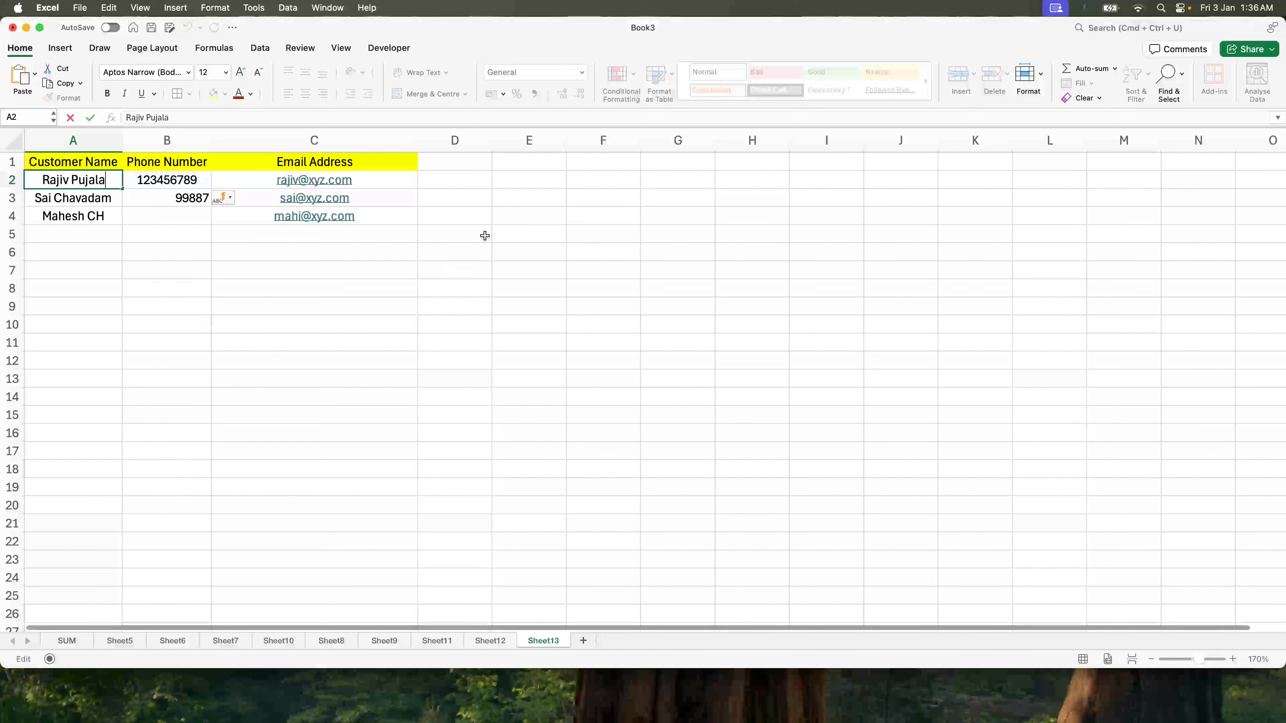
left_click(521, 233)
Step: Add a Length header in D1, fill D1:G1 orange and widen column D
left_click(448, 169)
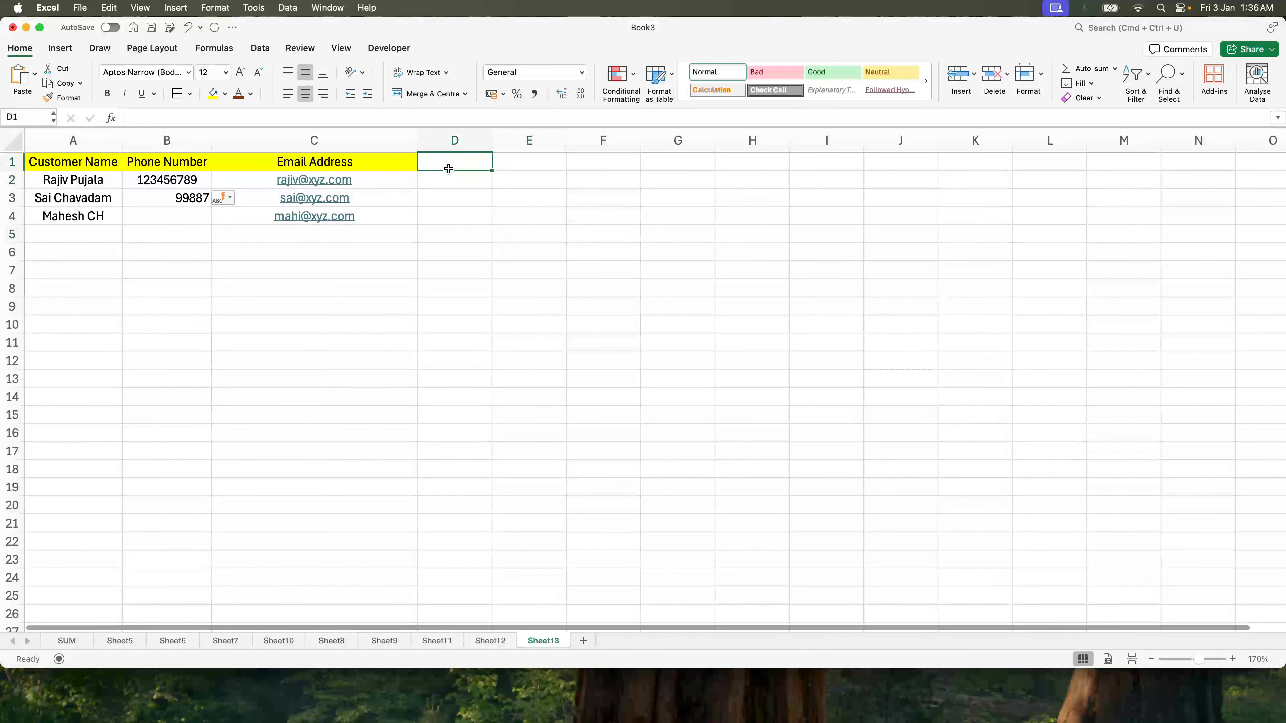
type("Leb")
type("gth")
key("Return")
key("Up")
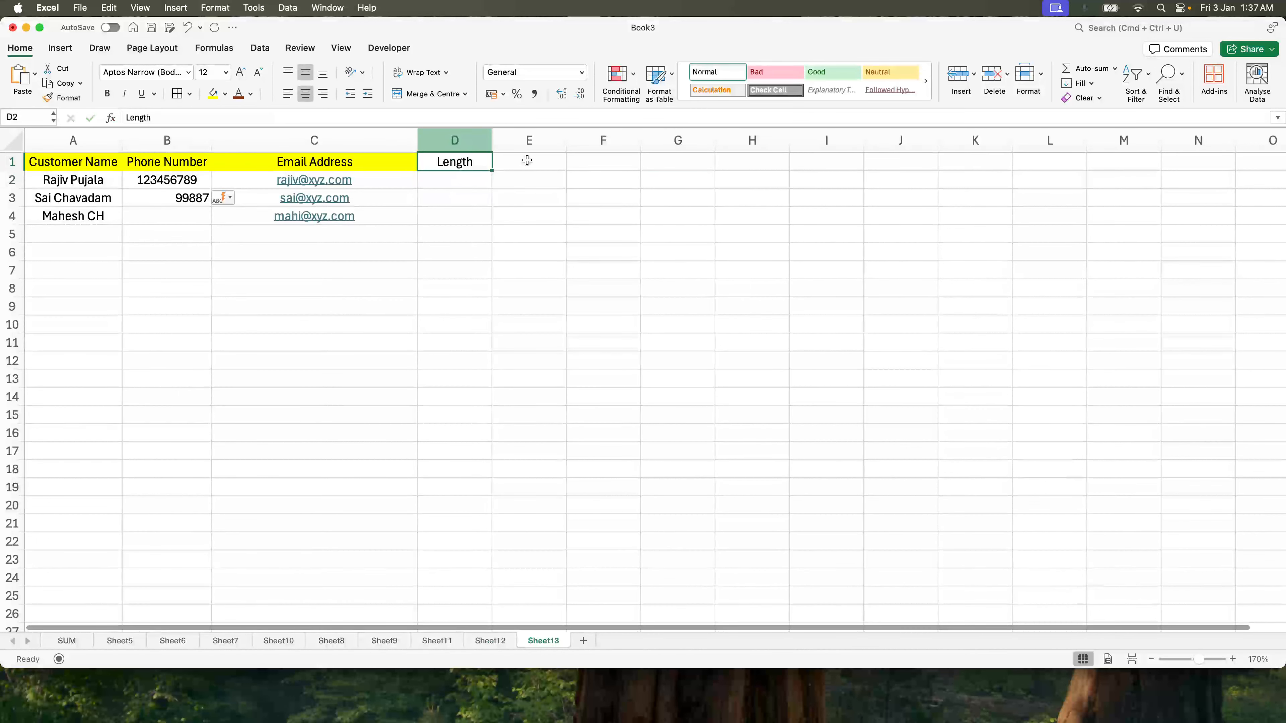
left_click_drag(527, 160, 683, 162)
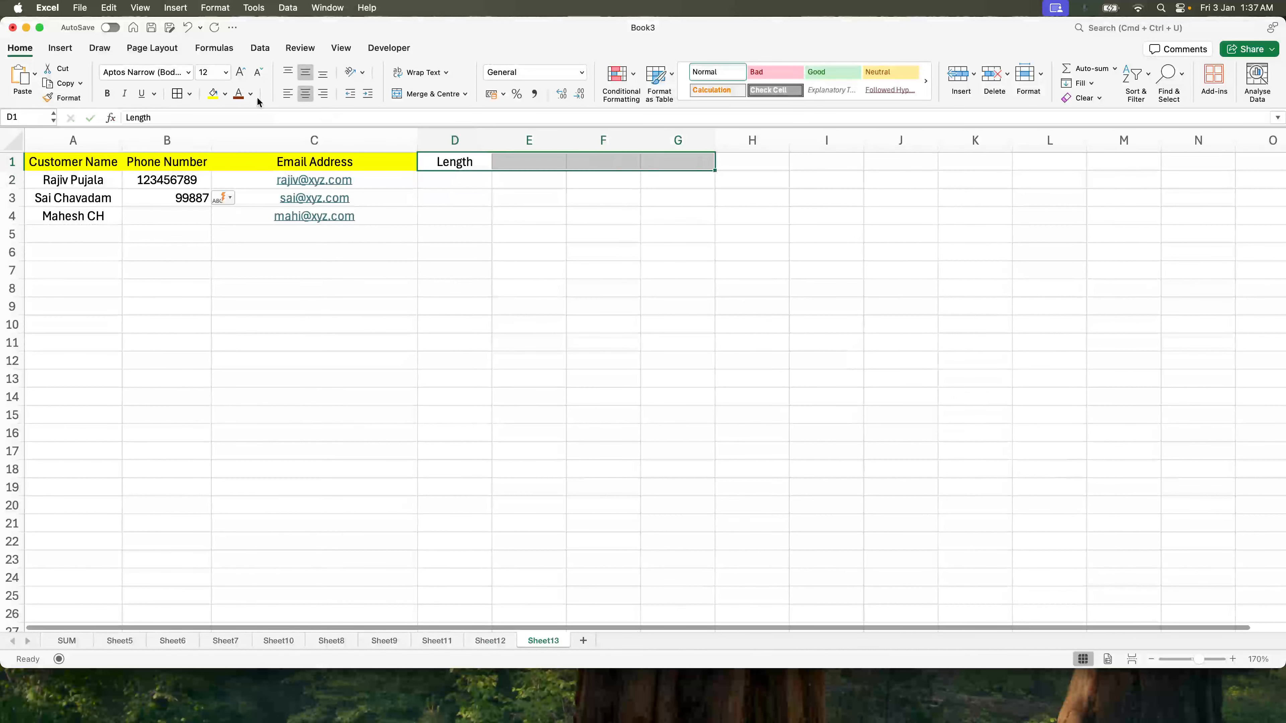
left_click(224, 94)
left_click(242, 250)
left_click(514, 231)
left_click_drag(491, 140, 574, 140)
Step: Enter =LEN(A2) in D2 and fill it down to D4
left_click(517, 182)
type("=len(")
left_click(103, 181)
type(")")
key("Return")
key("Up")
key("shift+Down")
key("shift+Down")
key("super+d")
Step: Try extending the LEN formula into D5, then undo it
left_click(83, 234)
left_click(476, 238)
key("super+d")
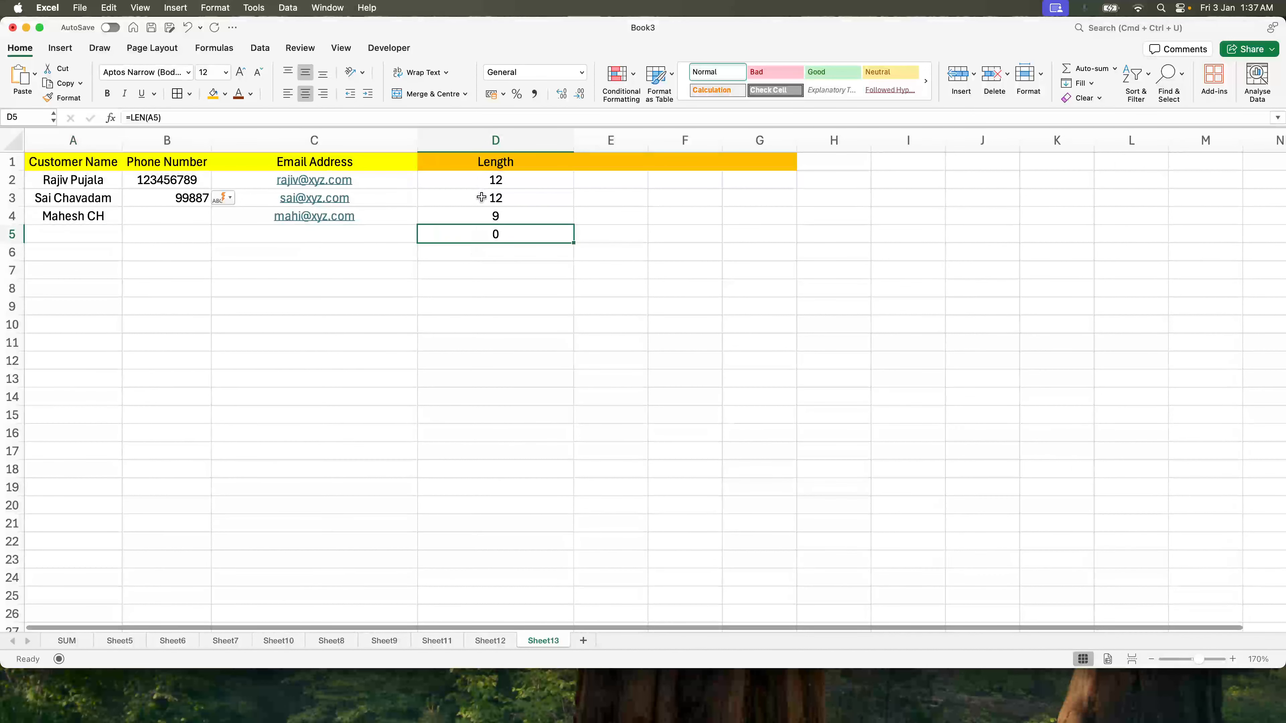
key("super+z")
Step: Start wrapping the D2 formula in an IF, then cancel the edit
left_click(482, 179)
left_click(133, 120)
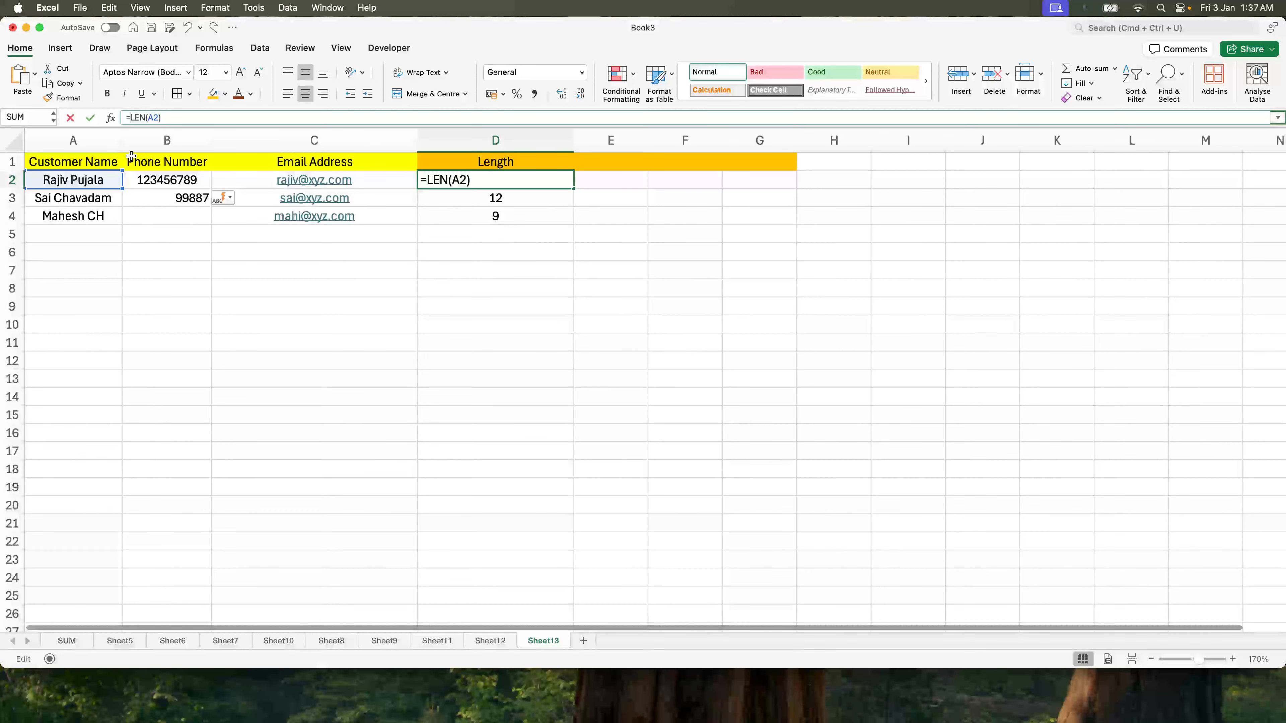
type("if(")
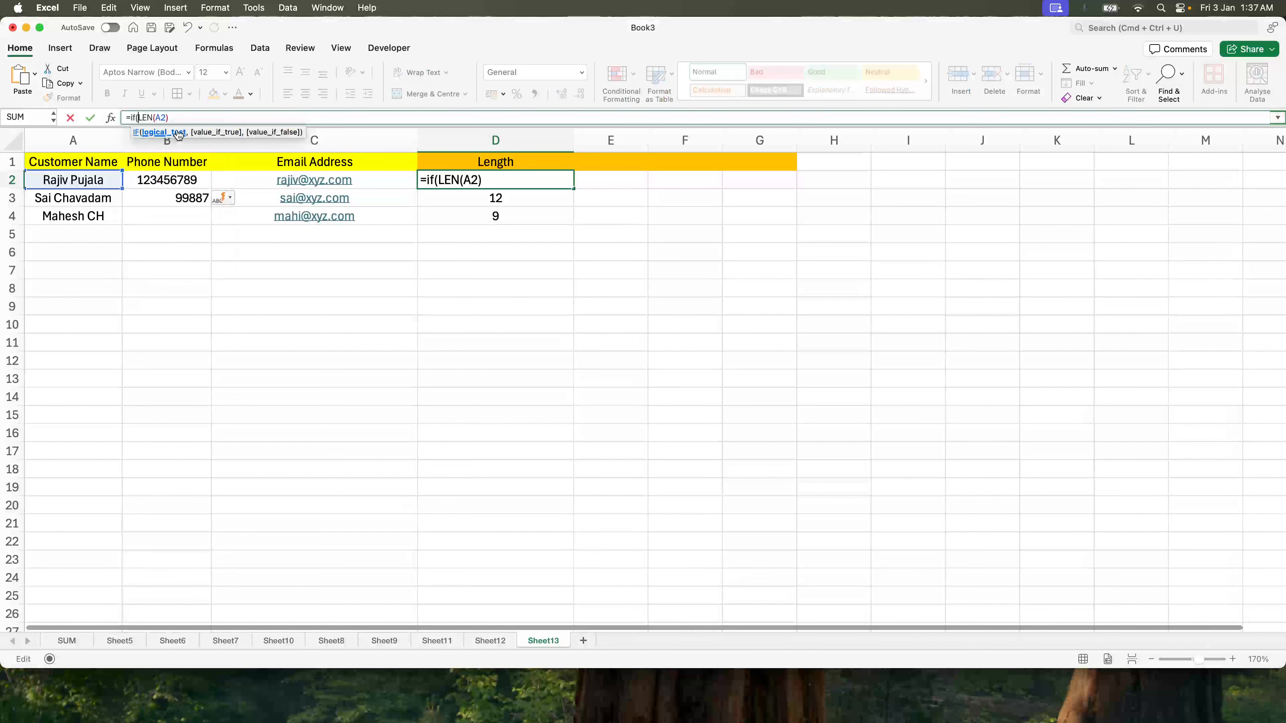
left_click(96, 179)
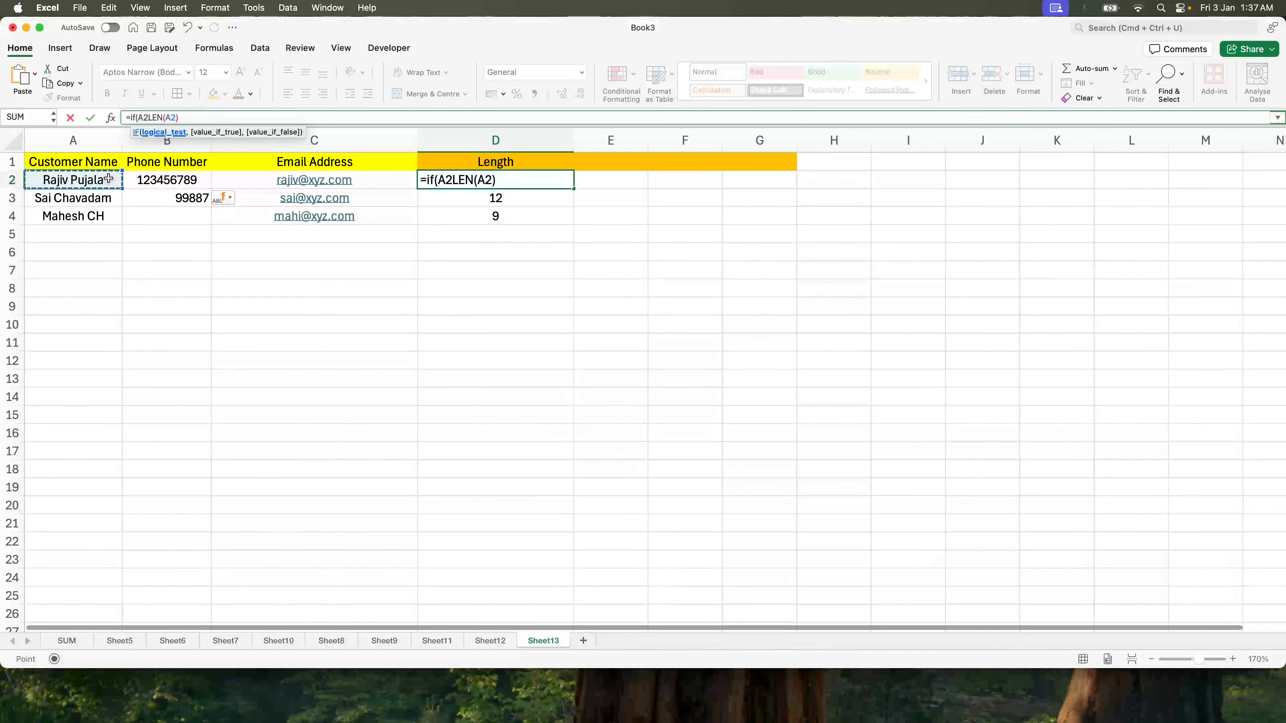
key("Escape")
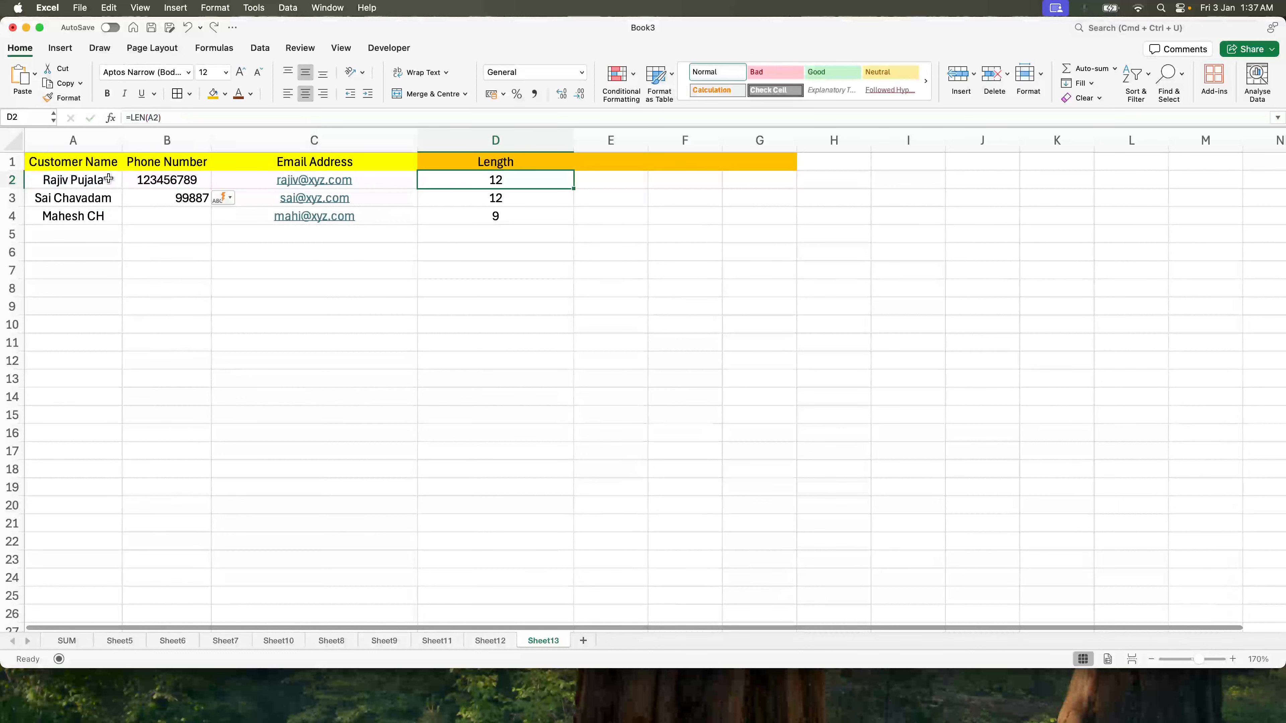
Step: Clear D2:D4 and enter =IF(A2<>"", LEN(A2), "") in D2
key("shift+Down")
key("shift+Down")
key("Delete")
key("shift+Up")
key("shift+Up")
type("=if(")
left_click(92, 179)
type("<>\"\", len(")
left_click(63, 177)
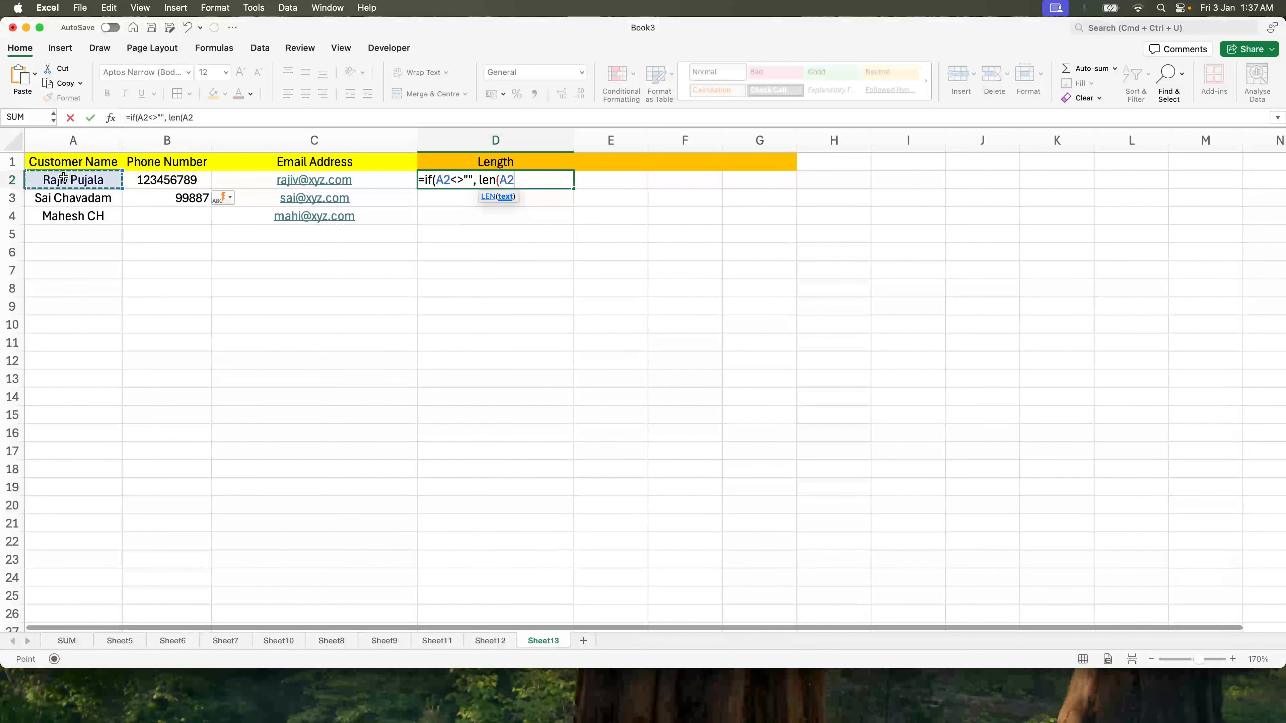
type("), \"")
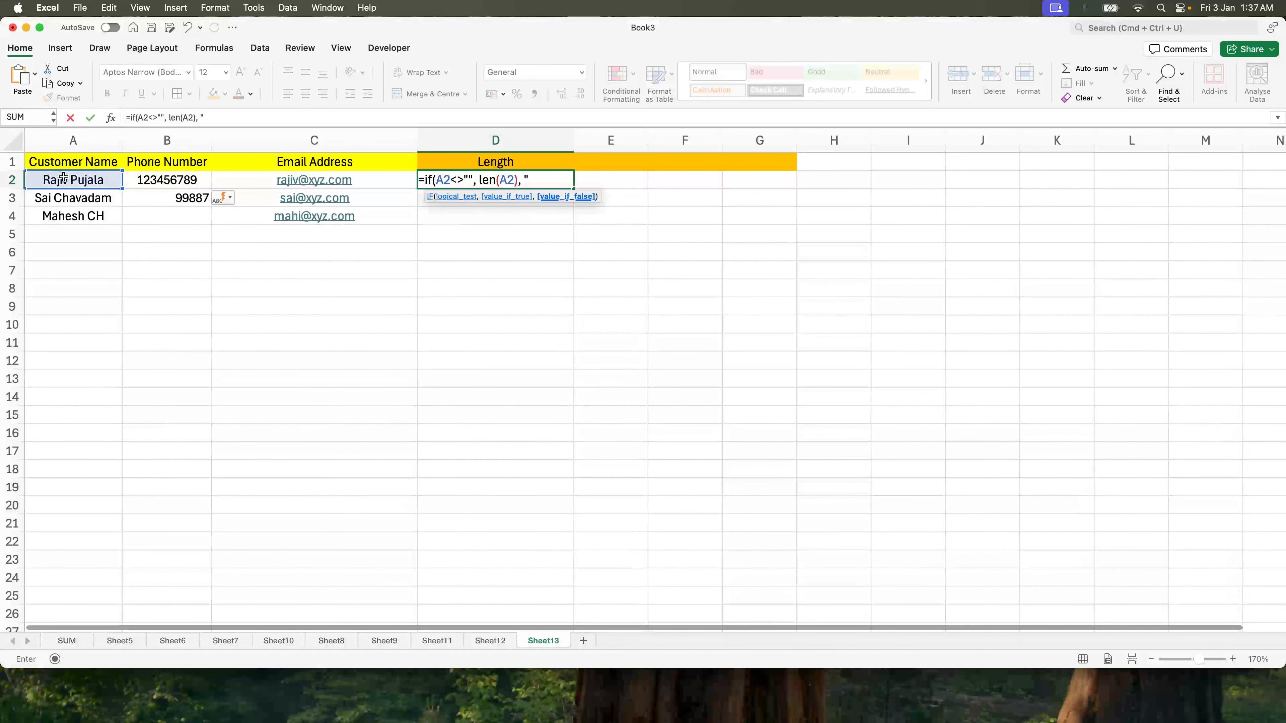
type("\")")
key("Return")
Step: Fill the blank-aware Length formula from D2 down to D5
key("Up")
key("shift+Down")
key("shift+Down")
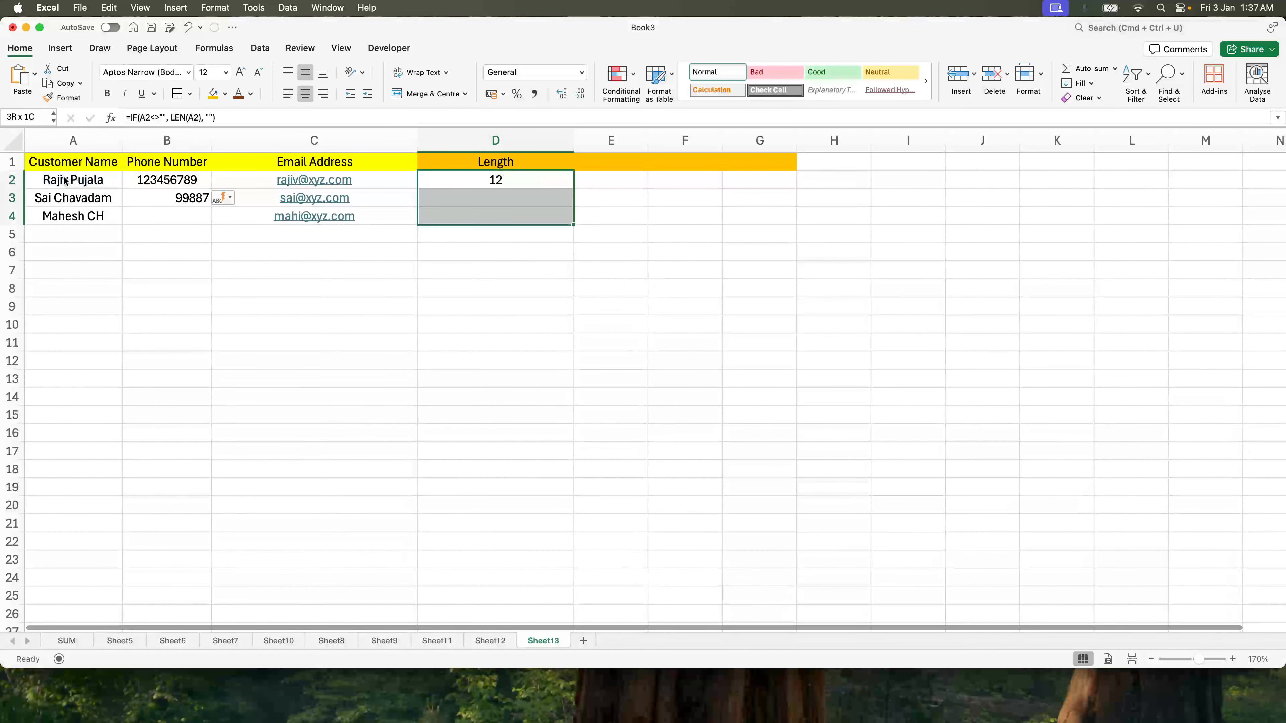
key("shift+Down")
key("super+d")
Step: Test row 5 with a temporary name in A5, delete it, and check D5's formula
key("Down")
key("Down")
key("Down")
key("Left")
key("Left")
key("Left")
type("Joy")
key("Return")
left_click(99, 230)
key("Delete")
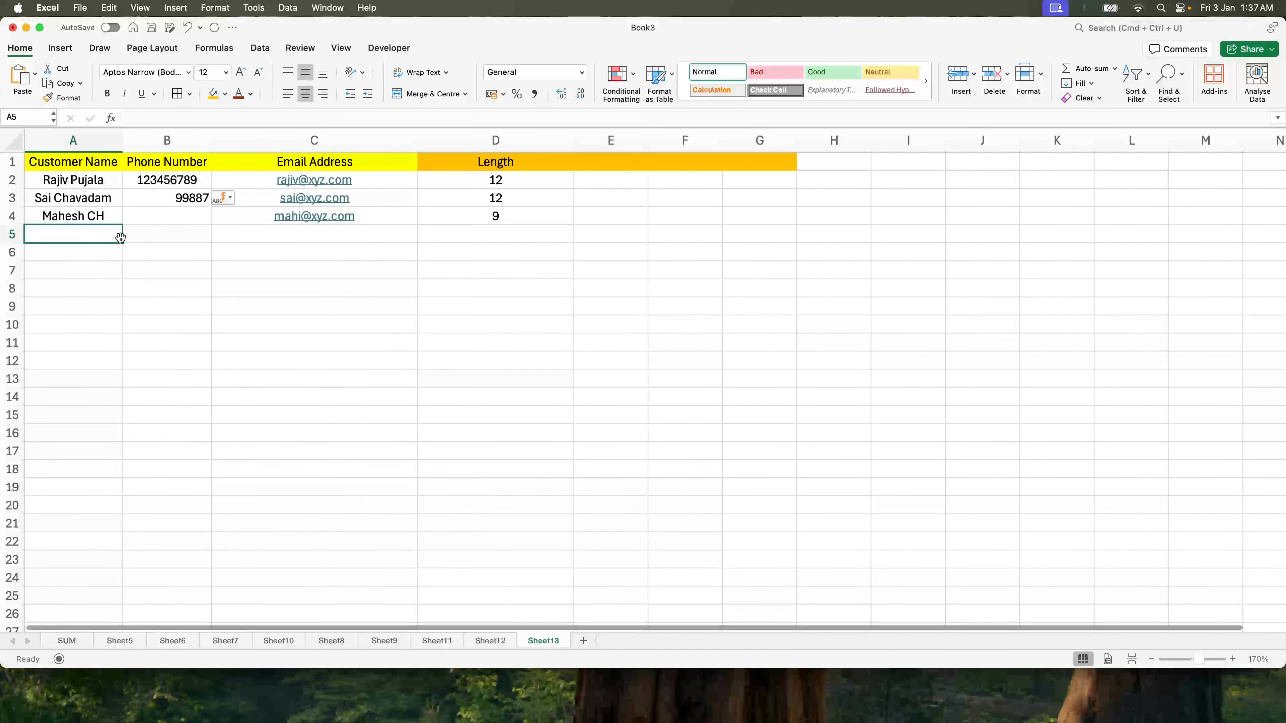
left_click(529, 232)
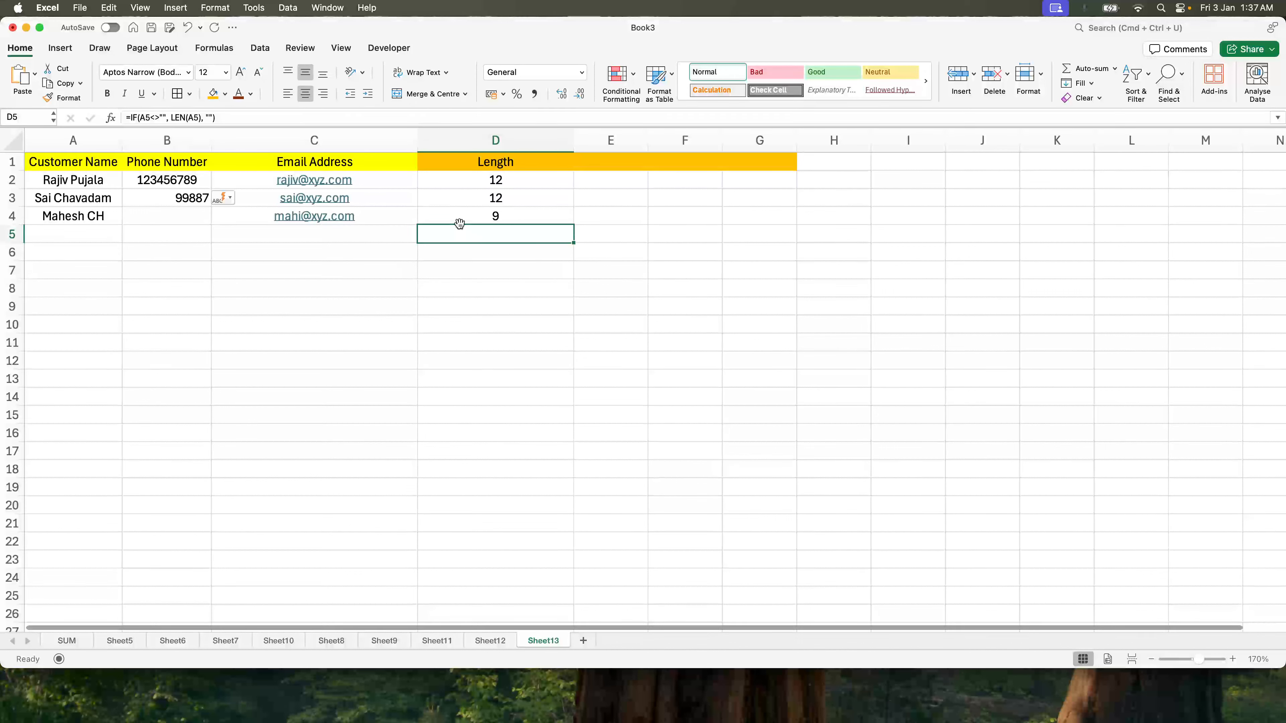
Step: Enter a trial =LEN(A2) formula in E2 and fill it down to E5
left_click(622, 167)
left_click(618, 178)
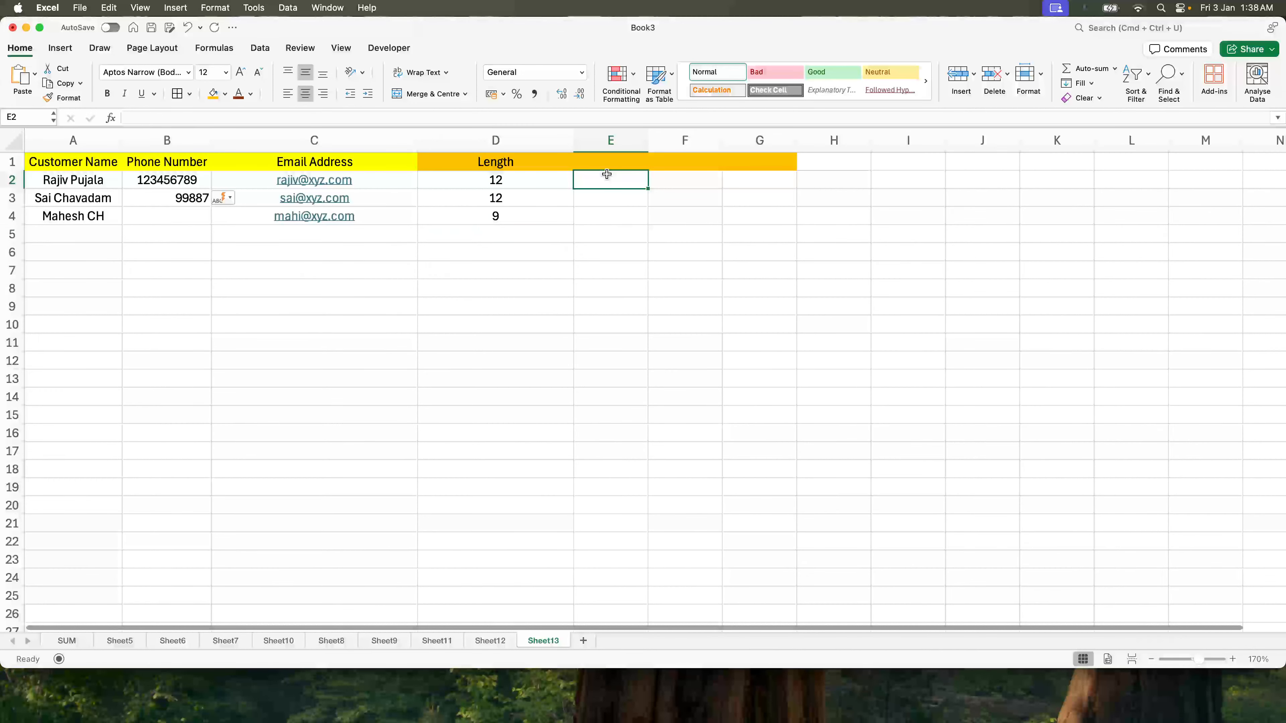
type("len(")
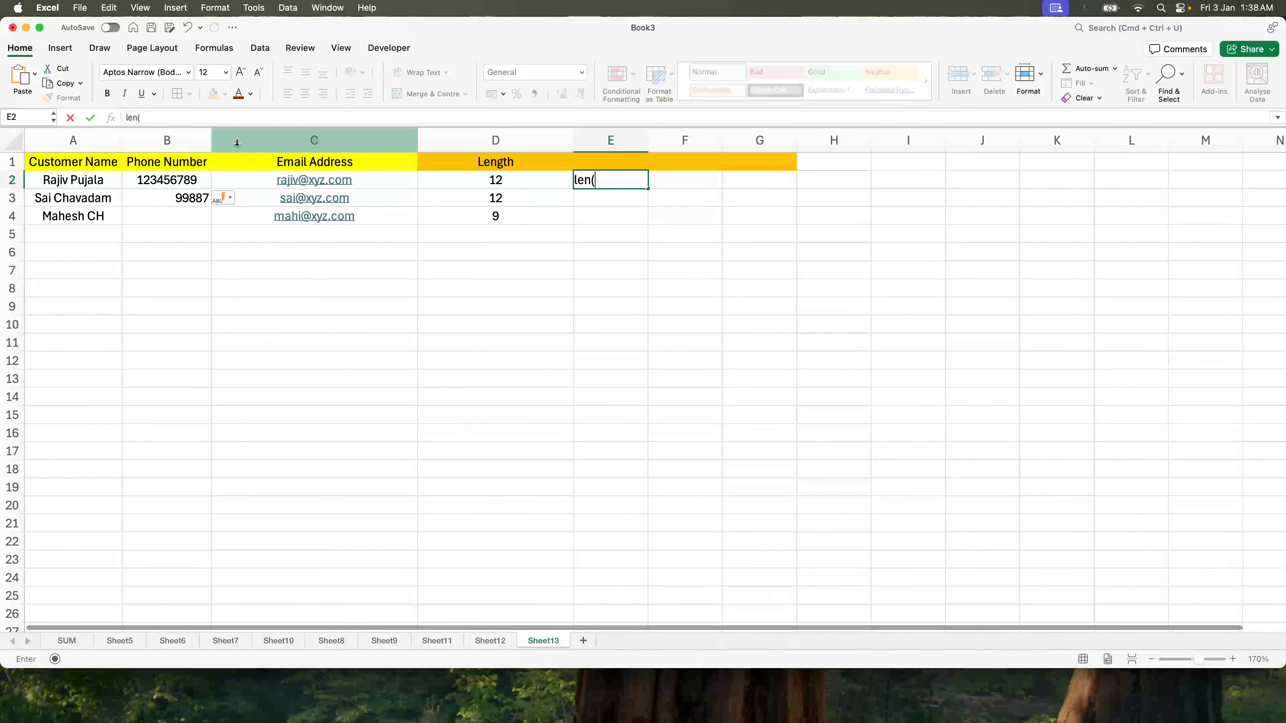
key("Escape")
type("=len(")
left_click(63, 181)
key("Return")
key("Up")
key("shift+Down")
key("shift+Down")
key("shift+Down")
key("super+d")
Step: Test the trial column with a temporary name in A5, then delete it
left_click(58, 230)
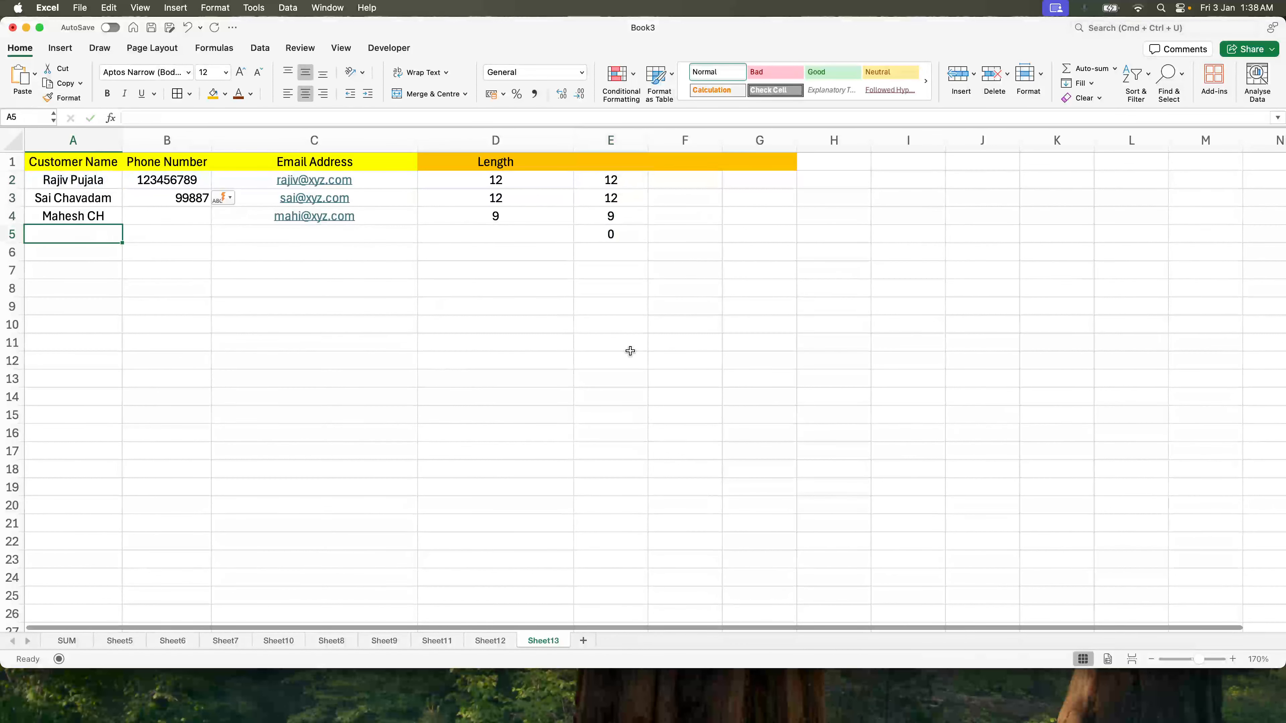
left_click(623, 242)
left_click(112, 234)
type("Joy")
key("Return")
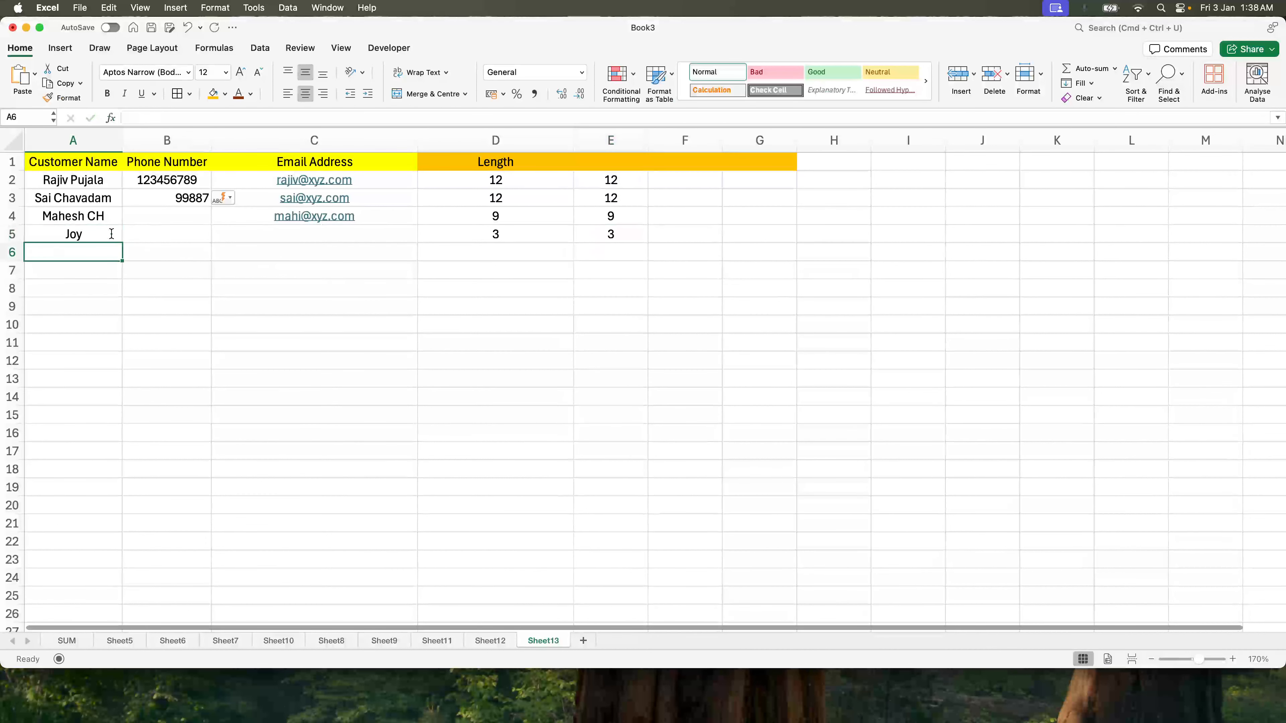
left_click(112, 234)
key("Delete")
Step: Fill the trial LEN formula down to E18 and compare it with D2's IF formula
left_click_drag(614, 232, 615, 475)
key("super+d")
left_click(703, 471)
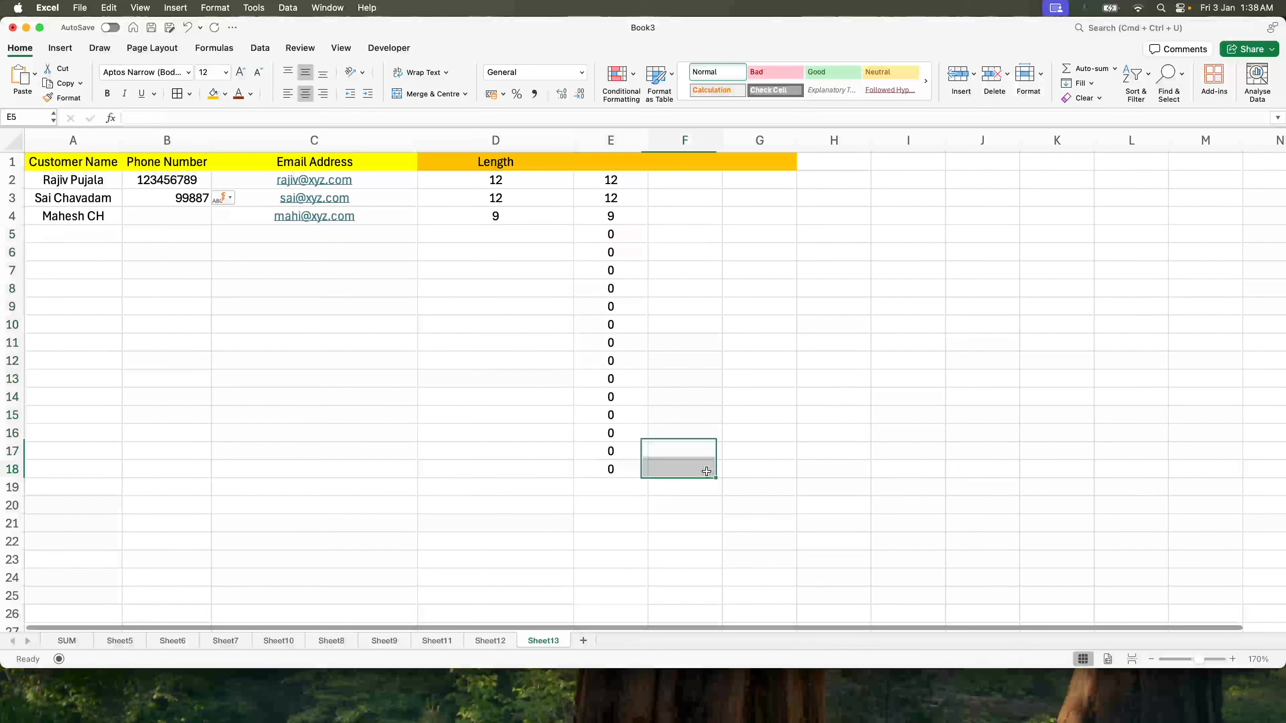
left_click_drag(629, 228, 615, 468)
left_click_drag(628, 268, 628, 269)
left_click(633, 180)
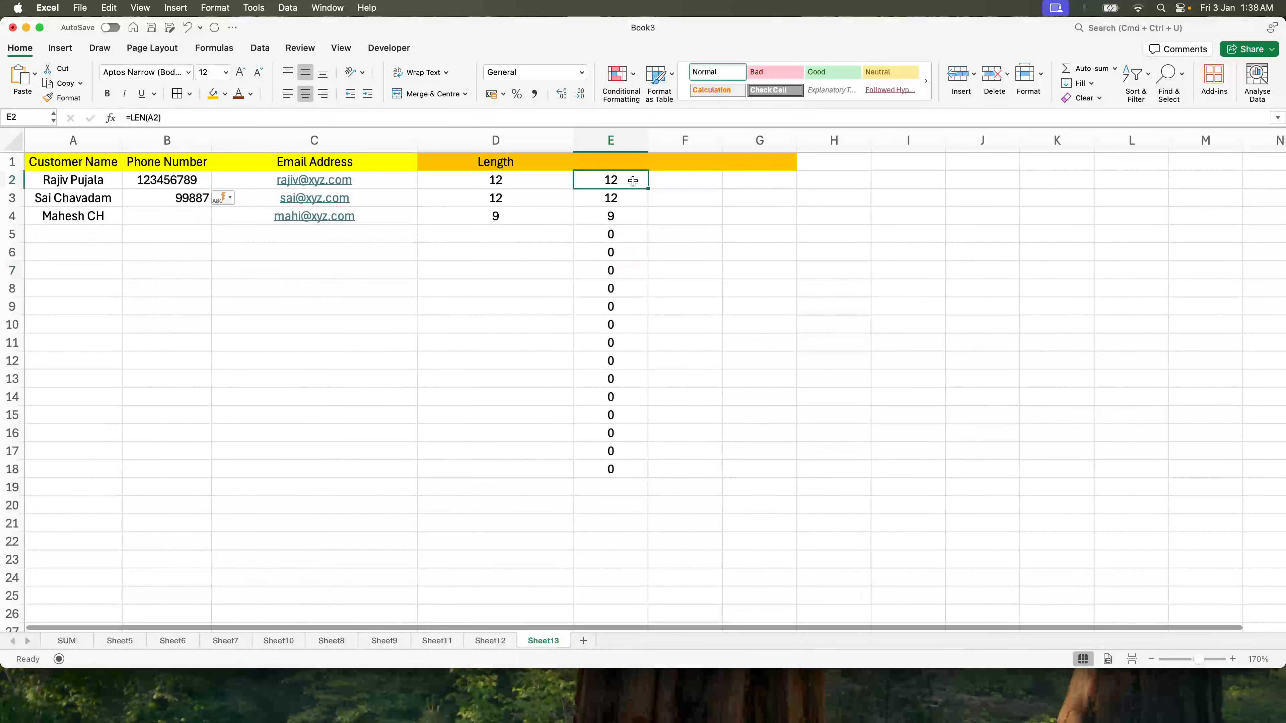
left_click(548, 184)
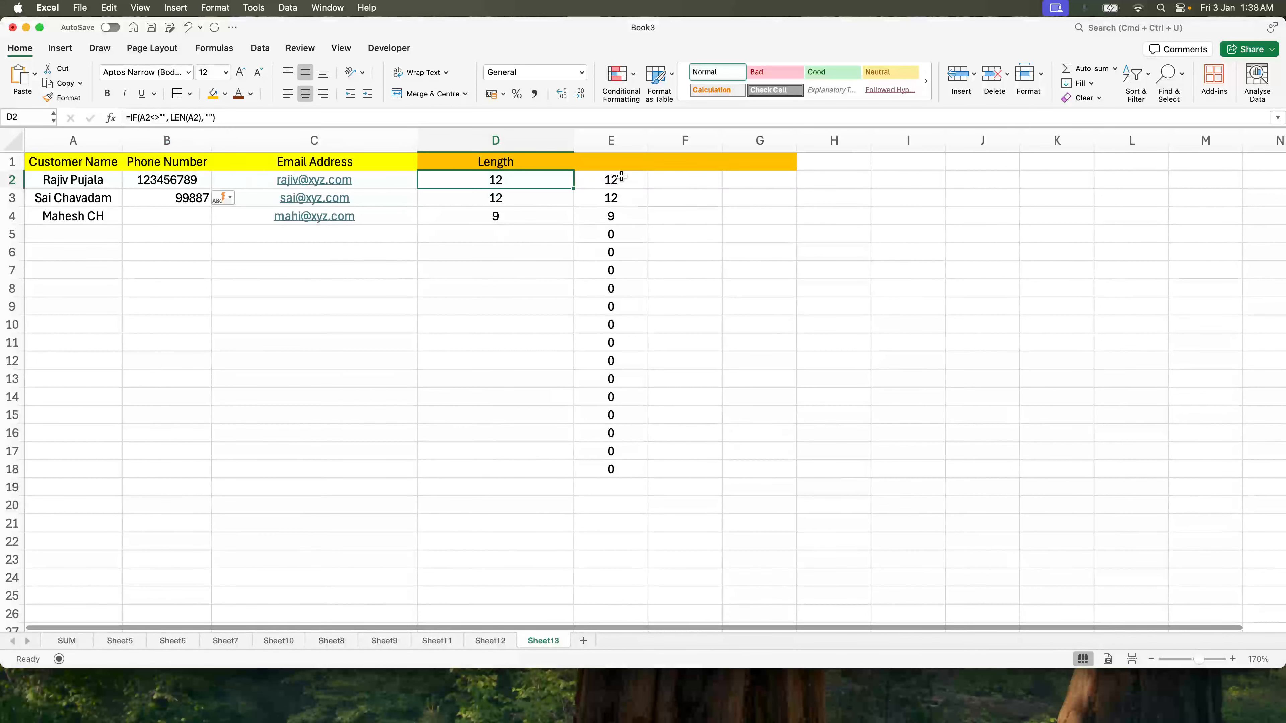
Step: Delete the trial column E results and clear the third customer's length in D4
left_click(612, 145)
key("Delete")
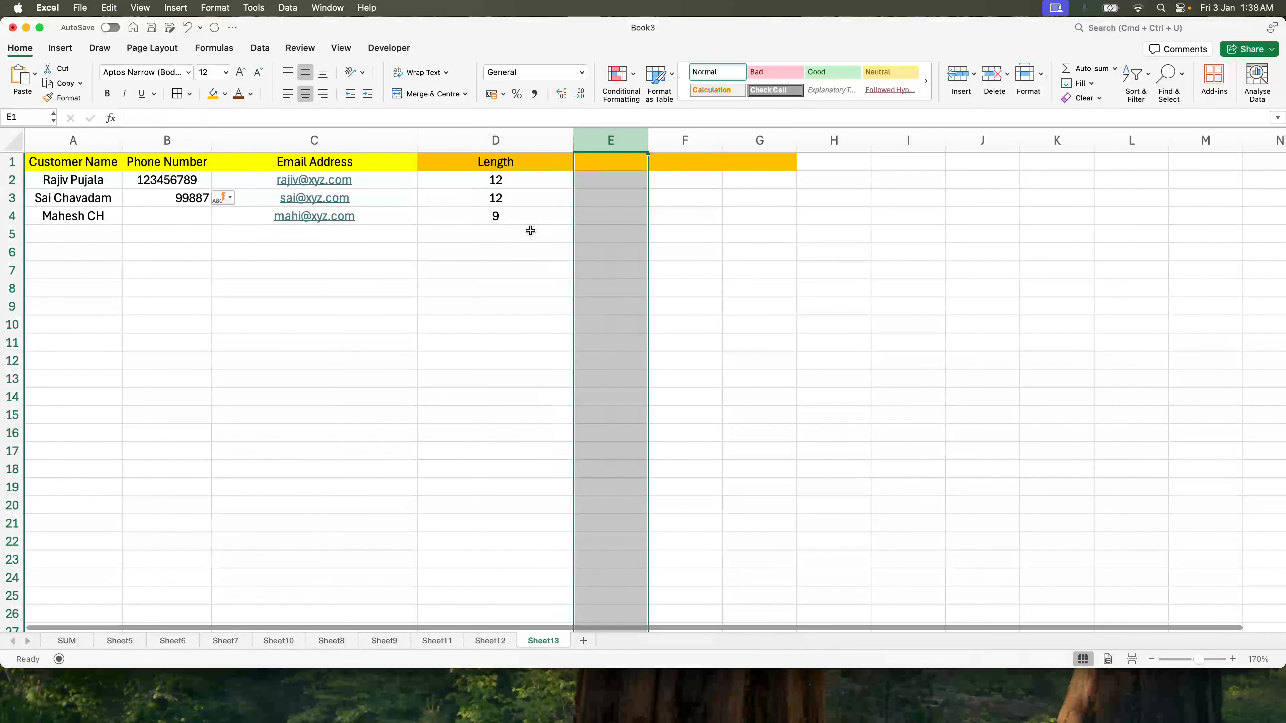
left_click_drag(534, 208, 538, 445)
left_click(490, 230)
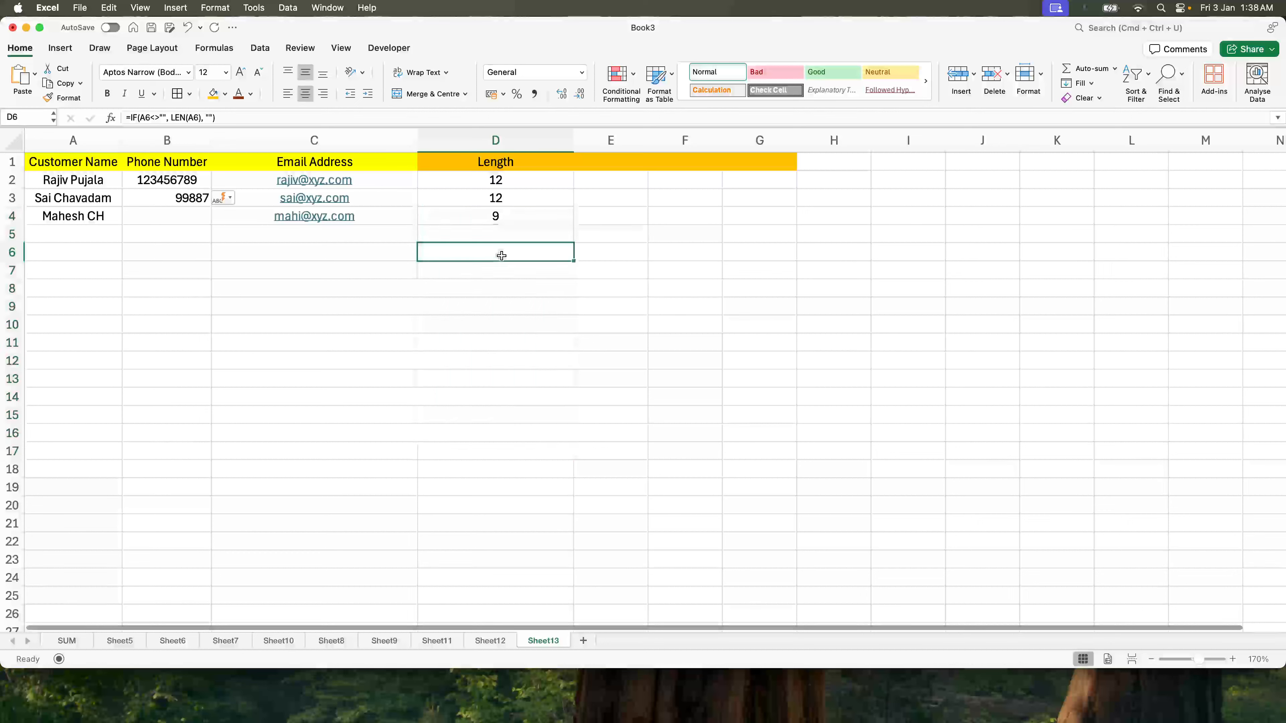
triple_click(215, 116)
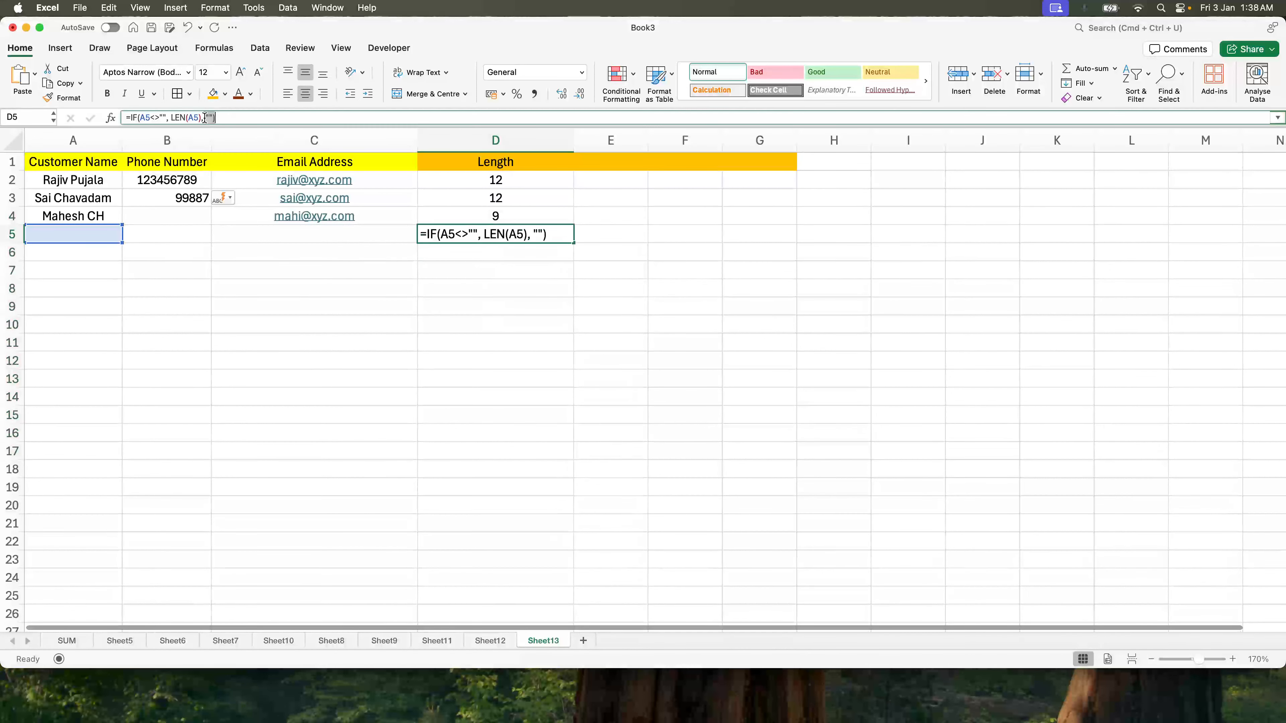
key("Escape")
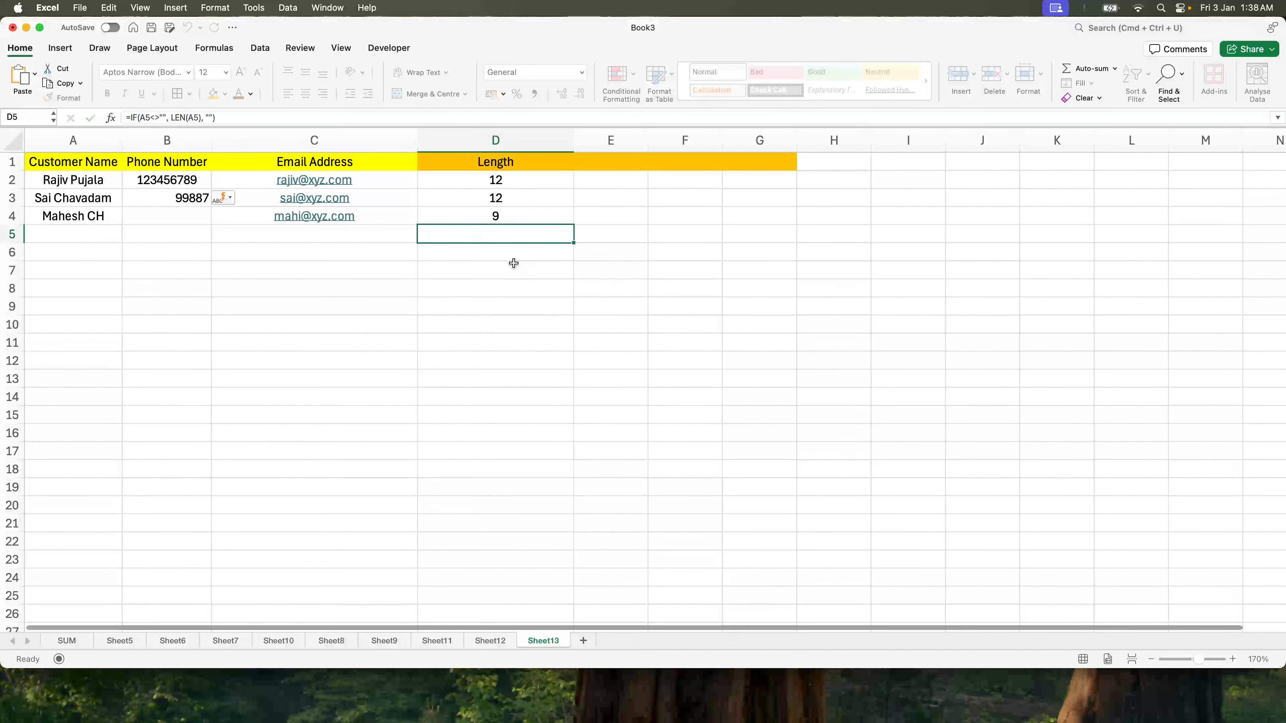
left_click(510, 217)
key("BackSpace")
left_click(591, 167)
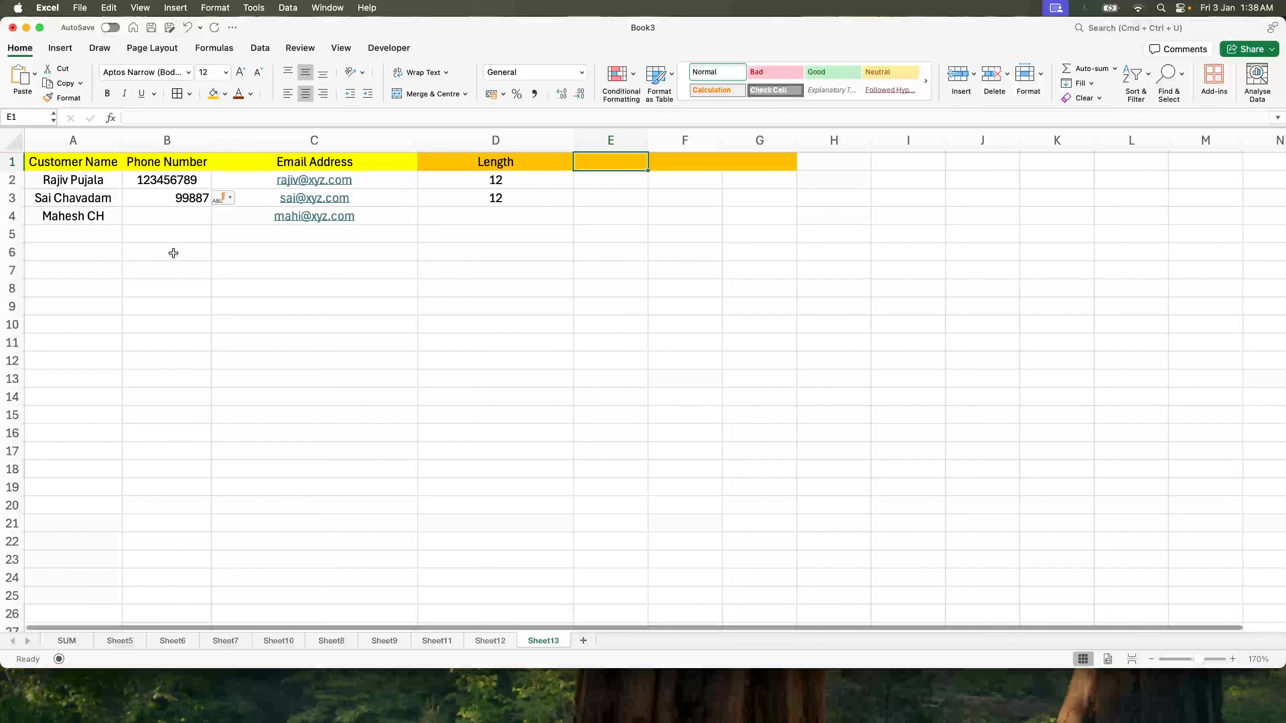
mouse_move(176, 177)
left_mouse_down()
mouse_move(177, 212)
mouse_move(177, 197)
left_mouse_up()
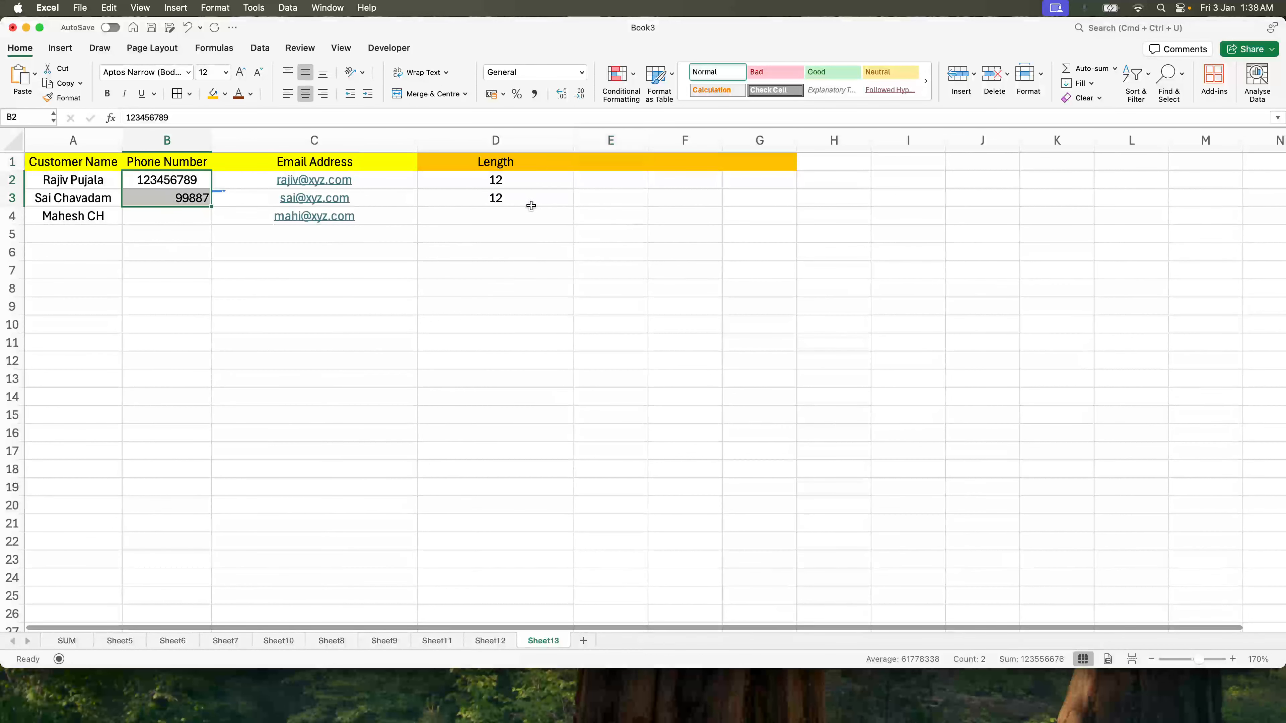
Step: Head column E 'Identify Empty Phone number', widening column E and narrowing column D
left_click(617, 170)
type("Id")
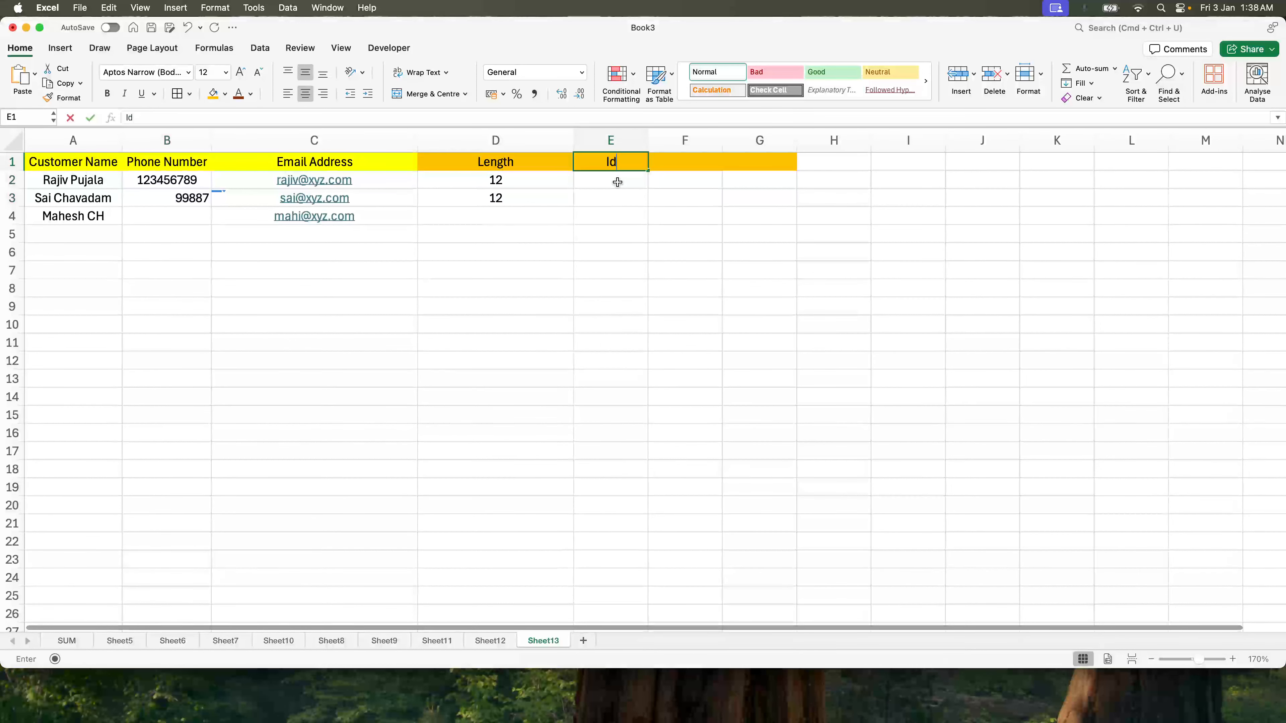
type("entify Emp")
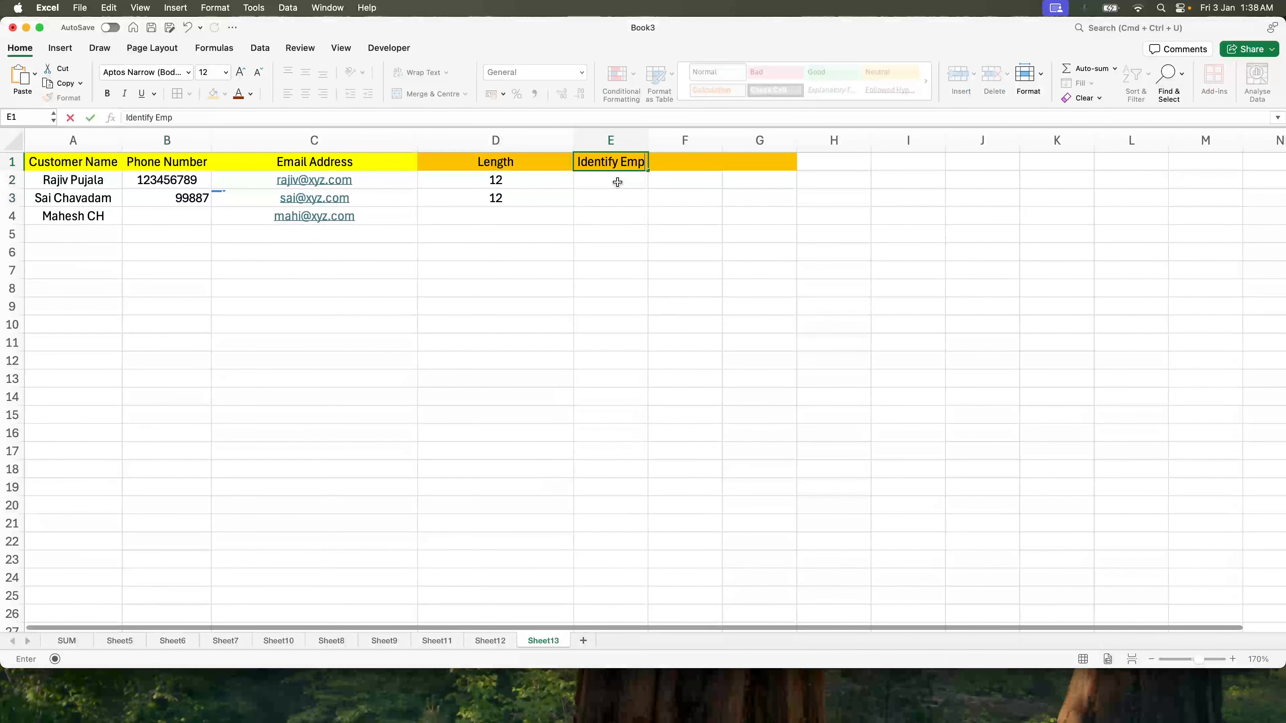
type("ty Phone ")
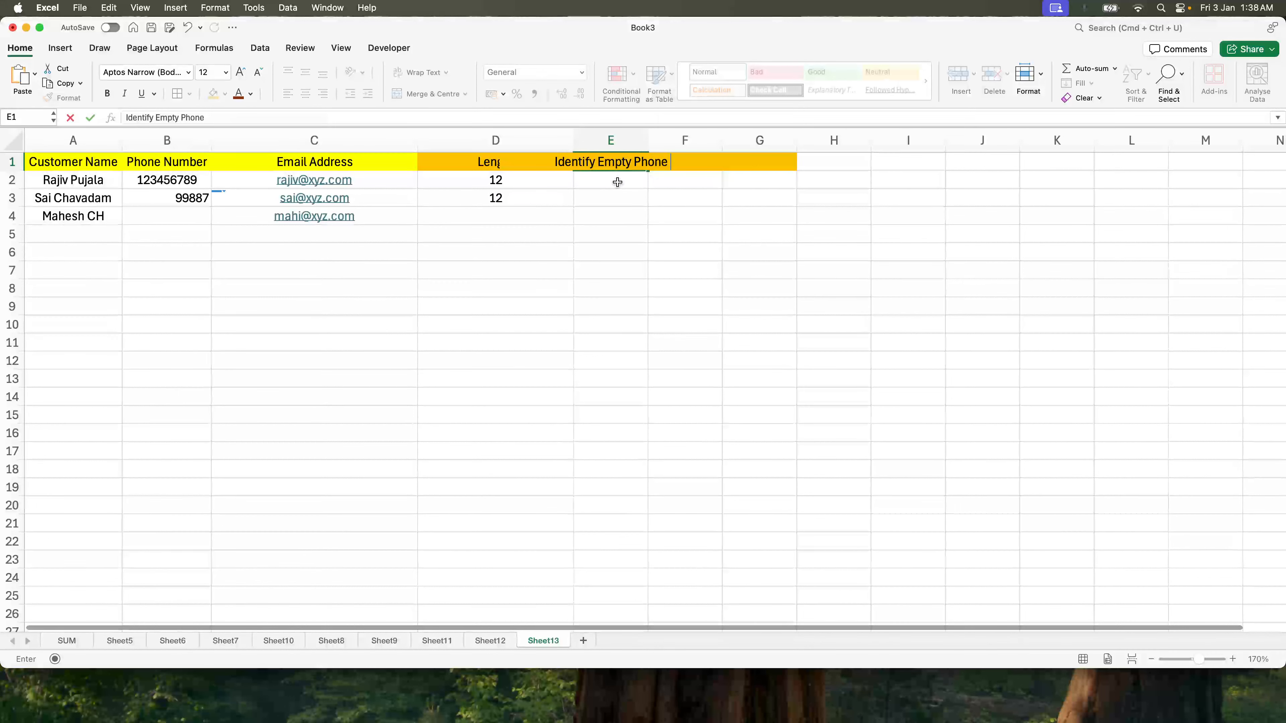
type("number")
key("Return")
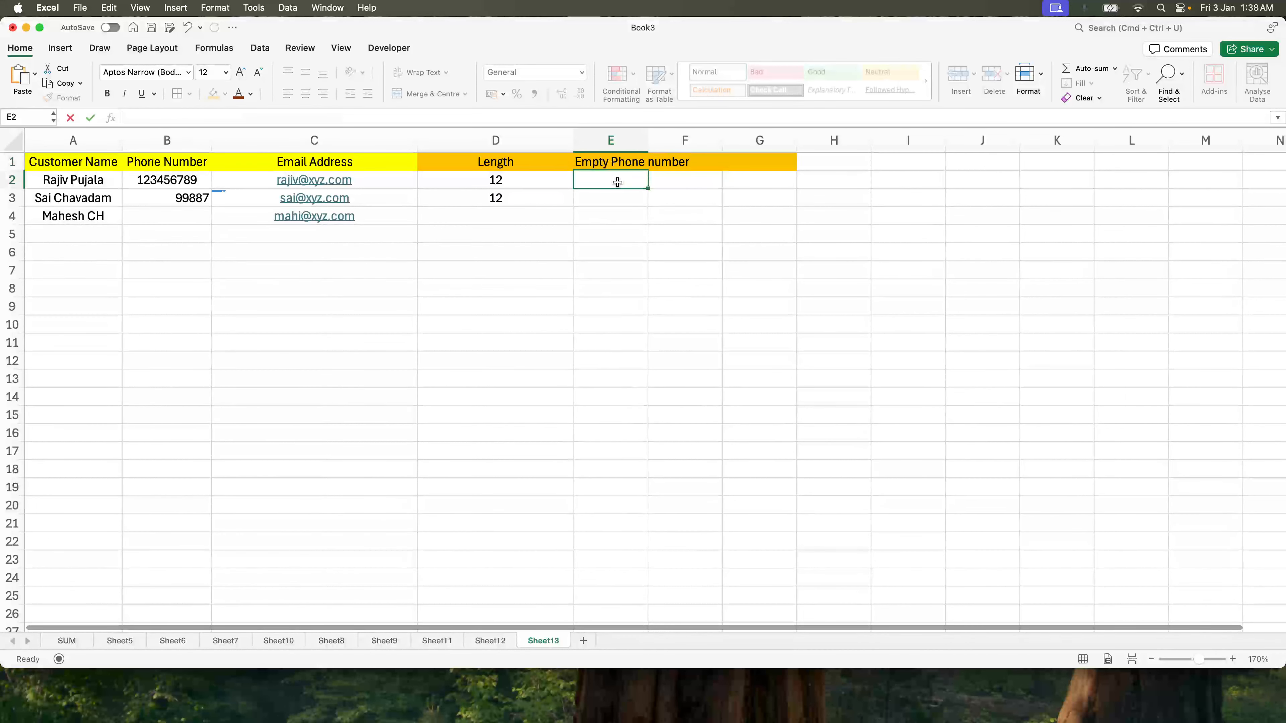
double_click(649, 141)
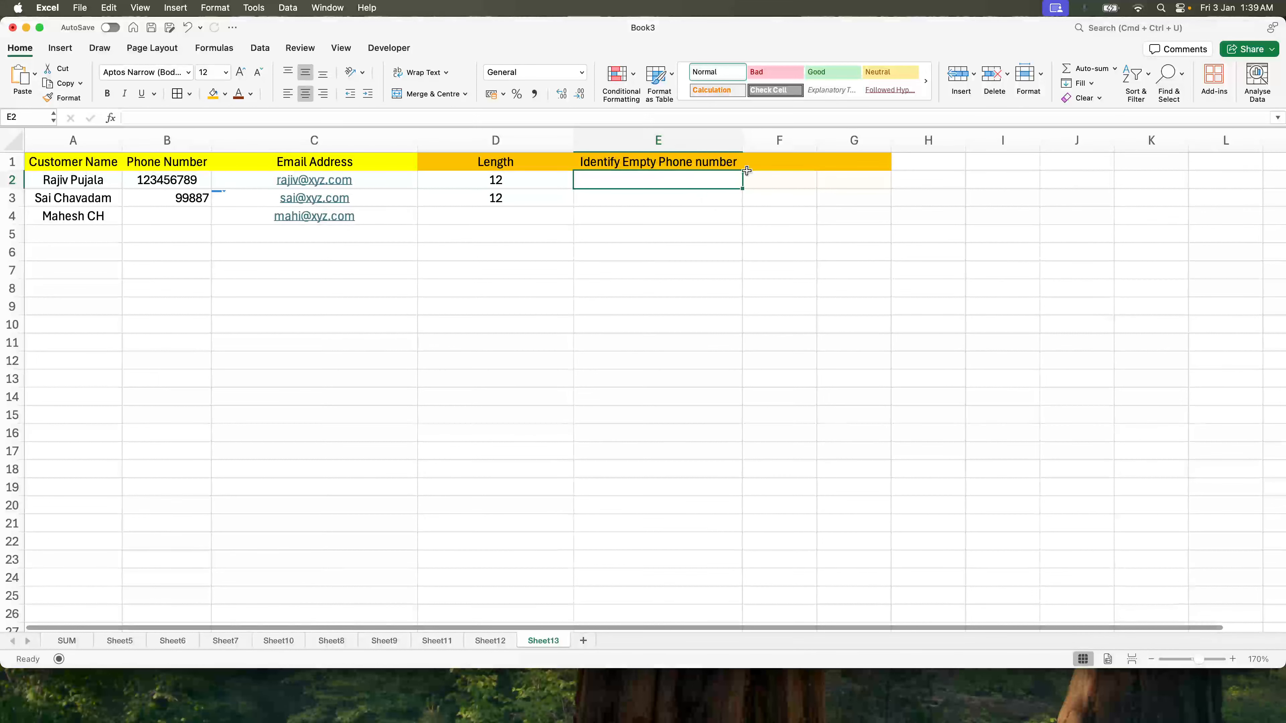
left_click_drag(742, 147, 852, 147)
left_click_drag(572, 145, 461, 146)
Step: Enter =IF(B2="", "Blank Phone number", B2) in E2 and select E2:E4
type("=if(")
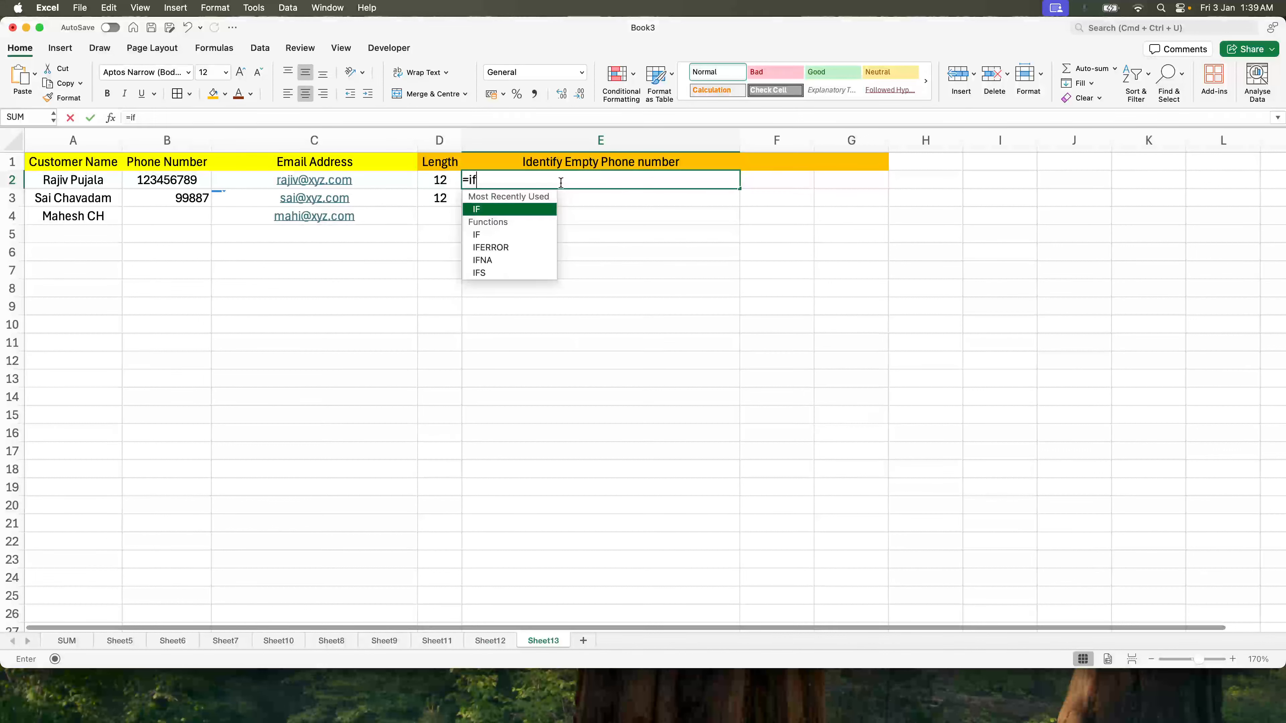
key("Left")
key("Left")
key("Left")
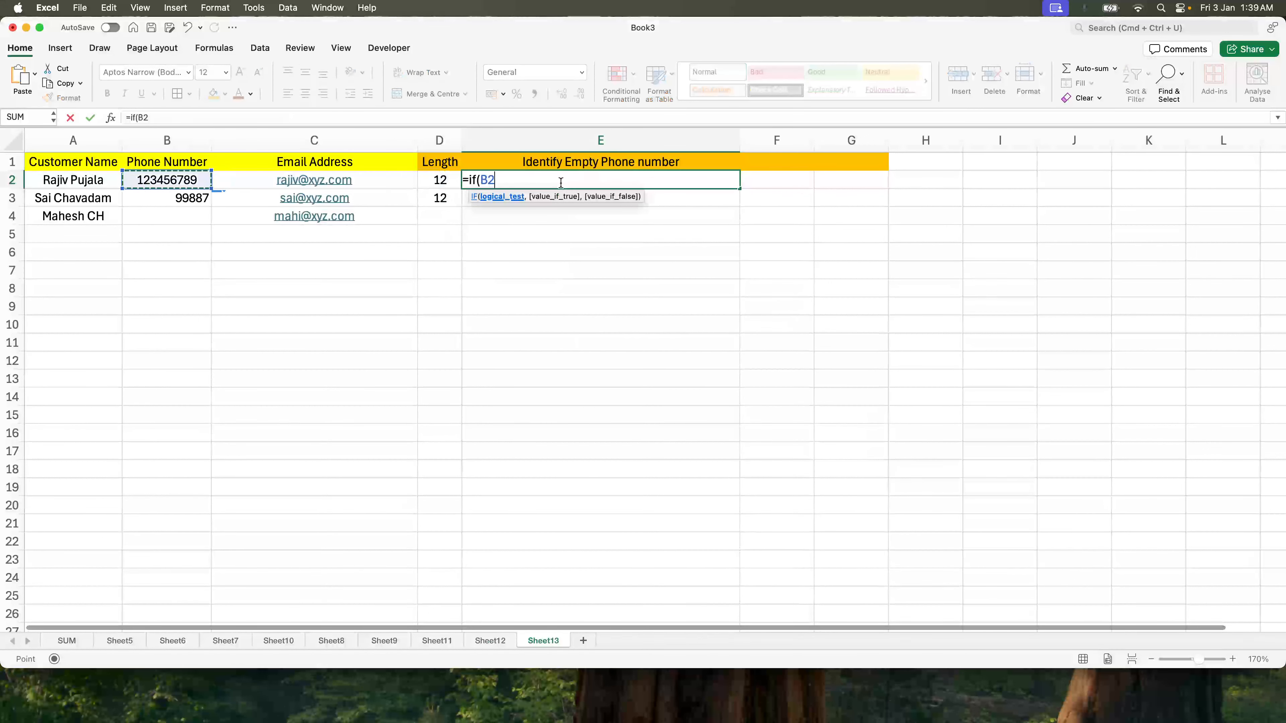
type("=\"\", ")
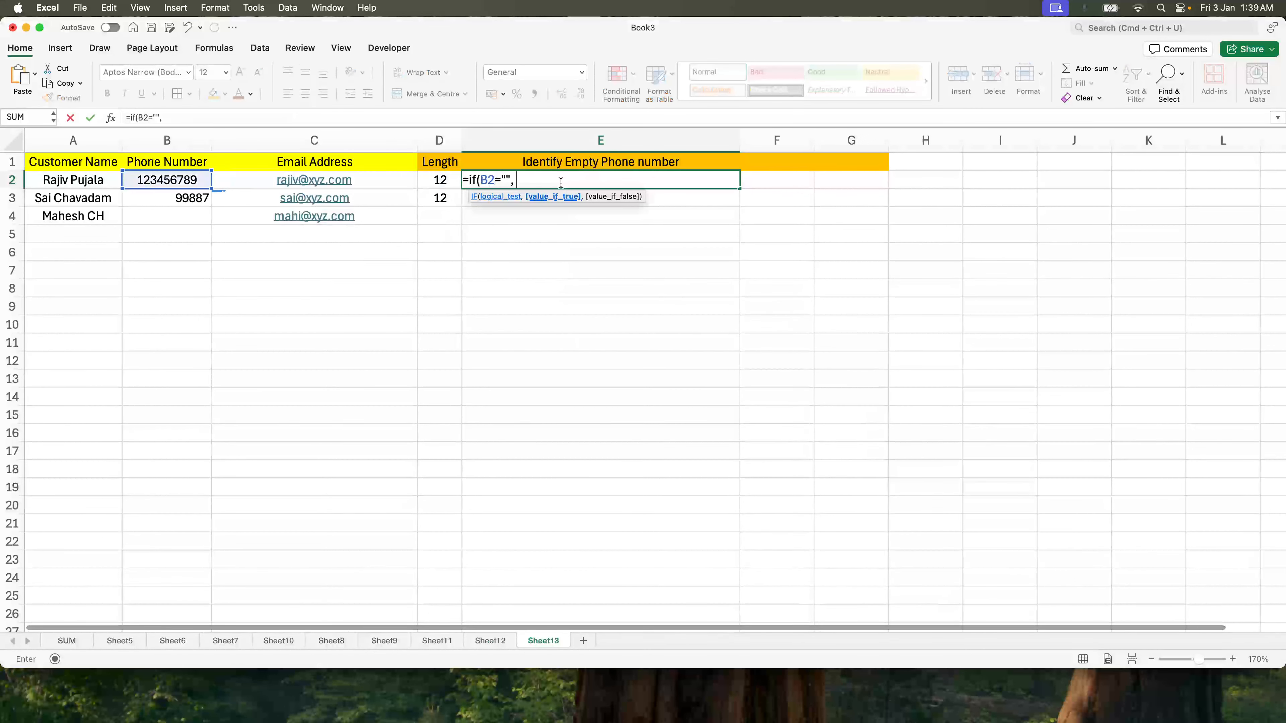
type("\"Blank Phone")
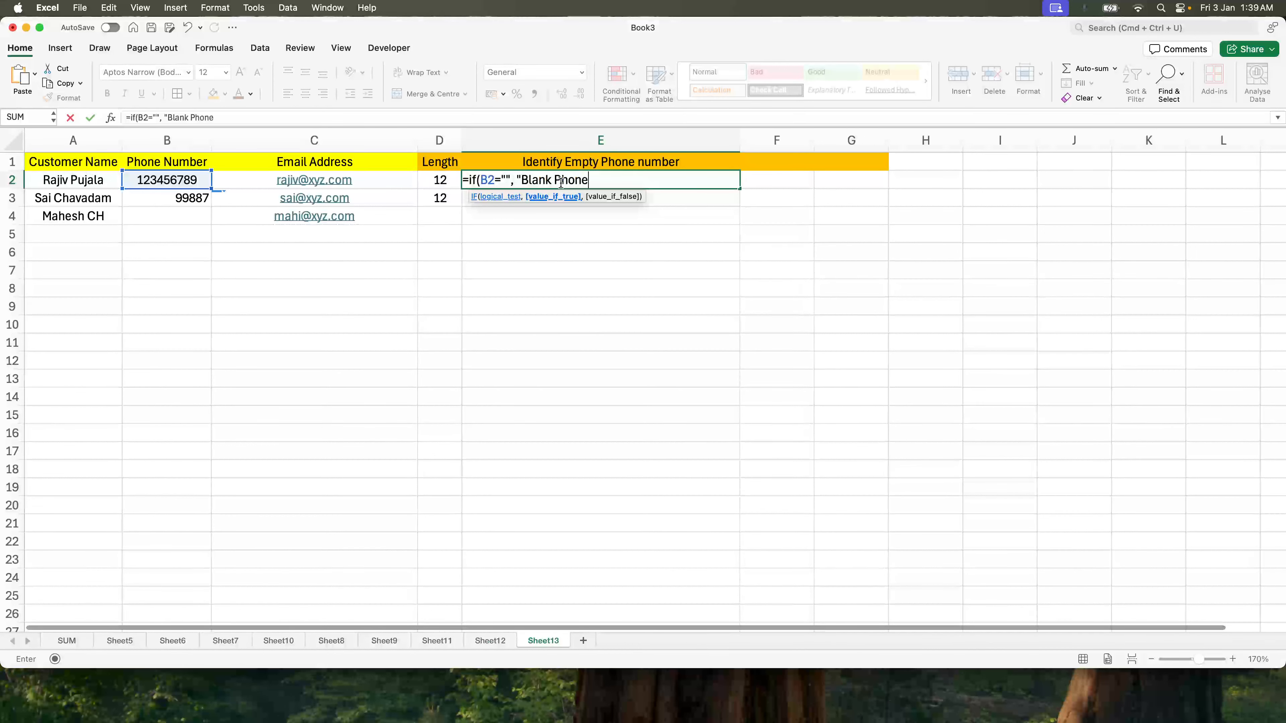
type(" number\",")
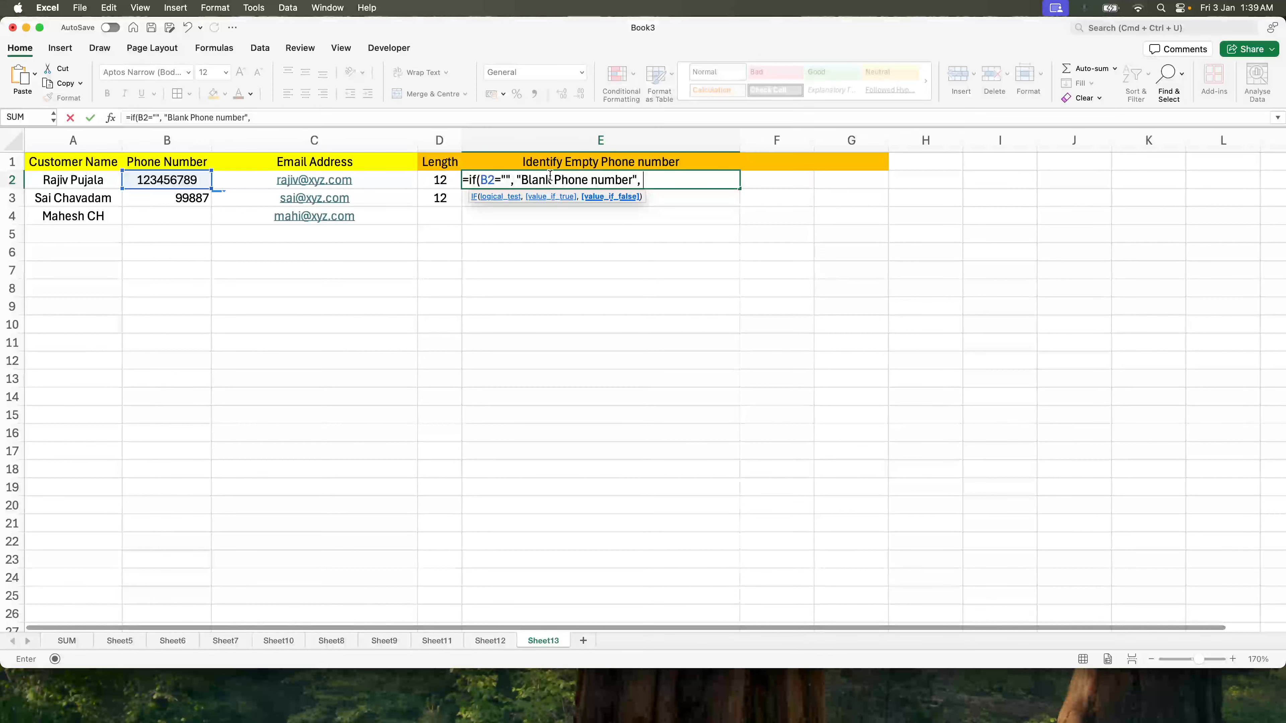
left_click(147, 184)
key("Return")
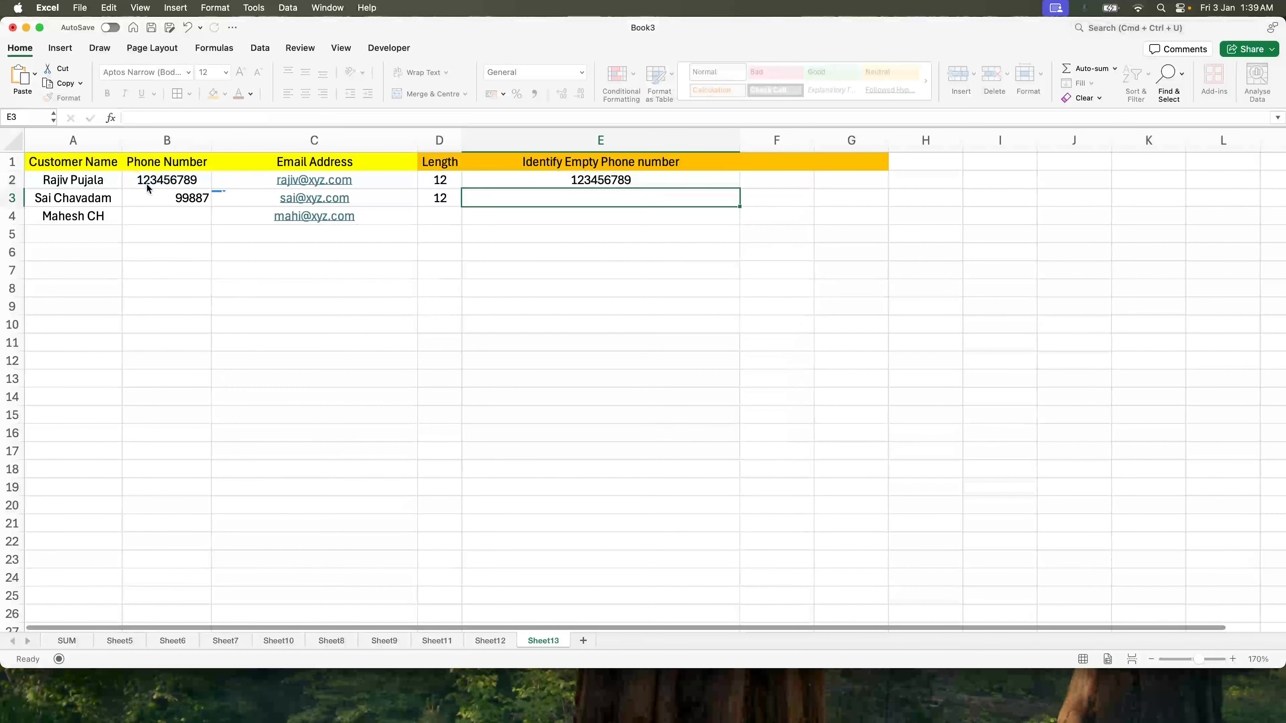
key("Up")
key("shift+Down")
key("shift+Down")
Step: Fill the blank-check formula down to E4, briefly clearing then restoring the results
key("ctrl+d")
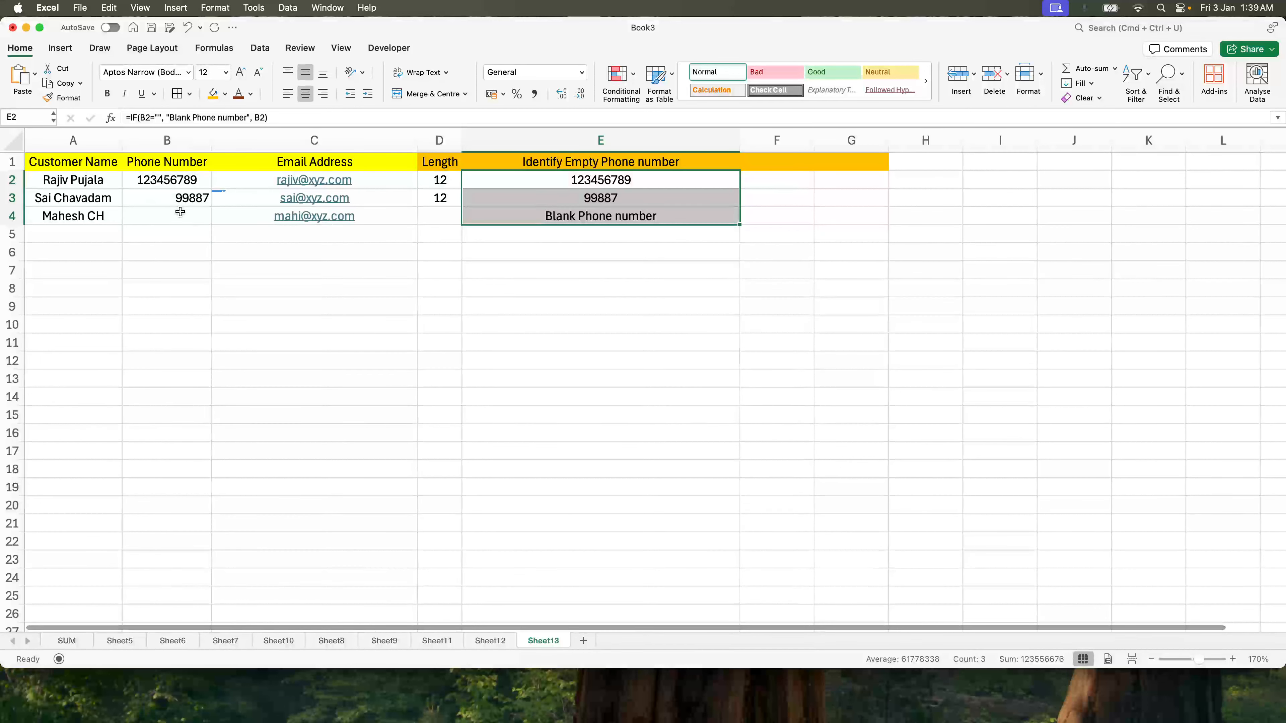
key("Delete")
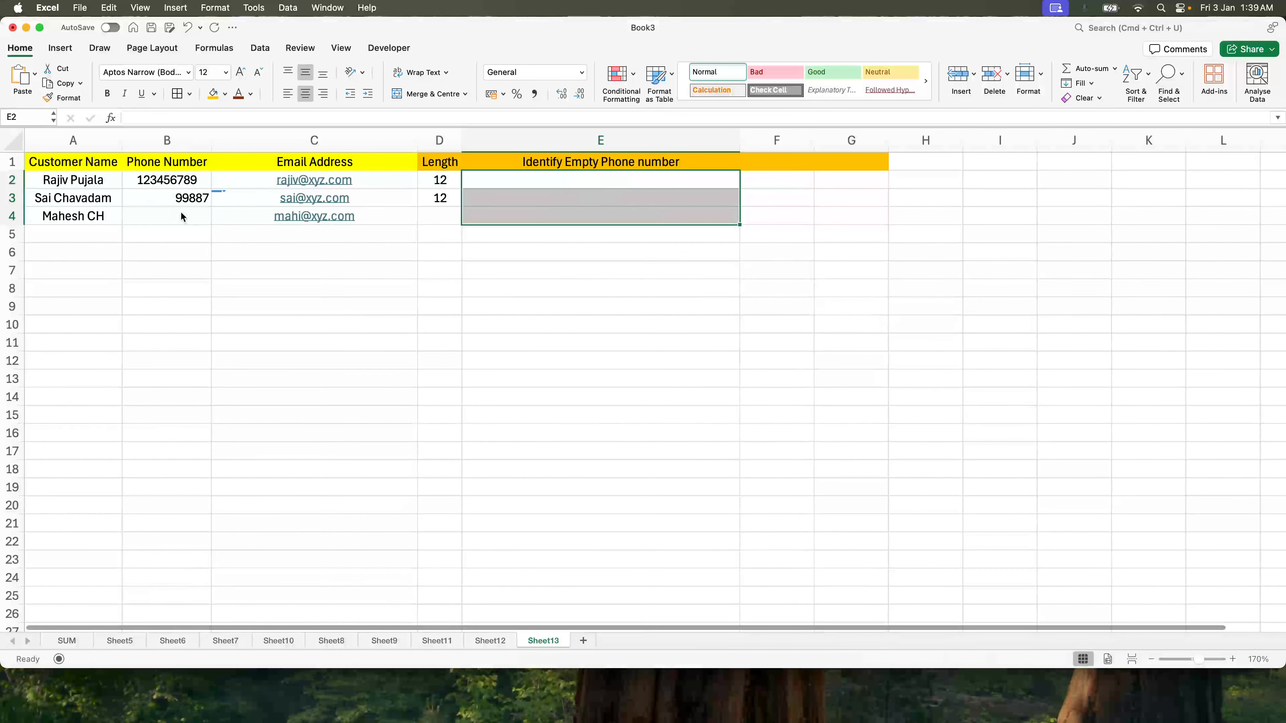
left_click(484, 183)
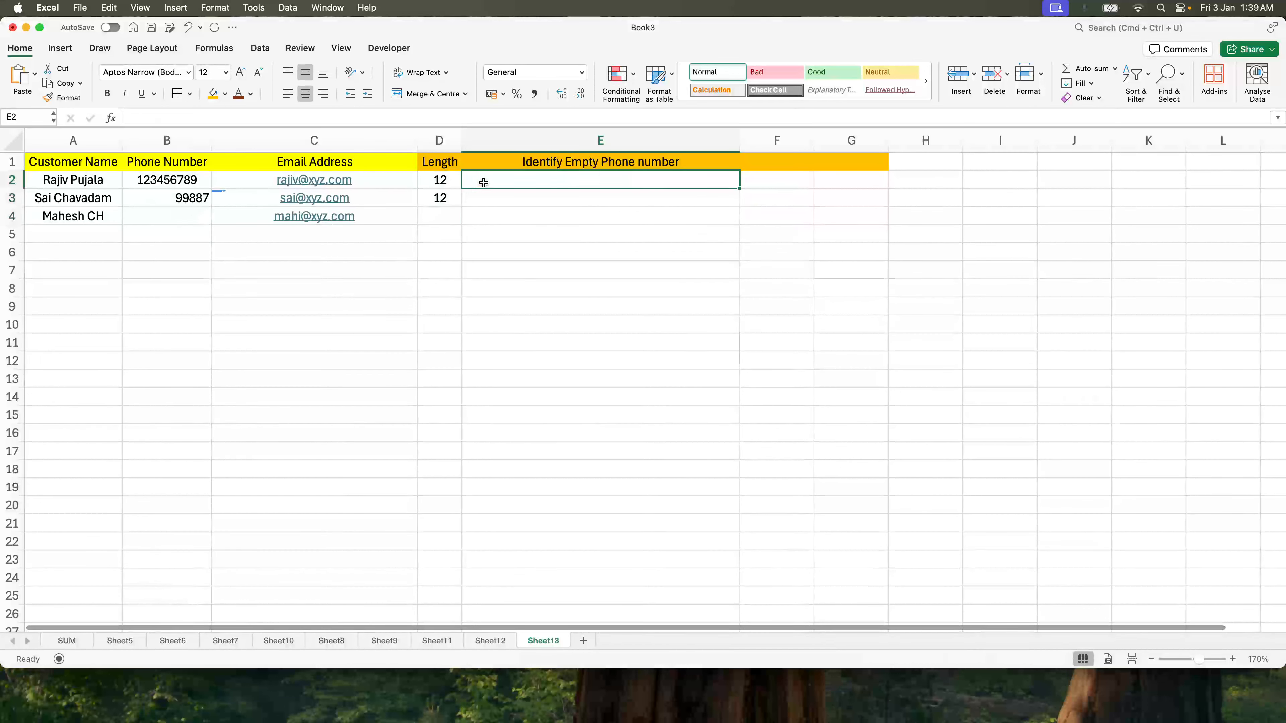
key("super+z")
Step: Put an invisible apostrophe entry into the empty phone cell B4
double_click(162, 219)
type("'")
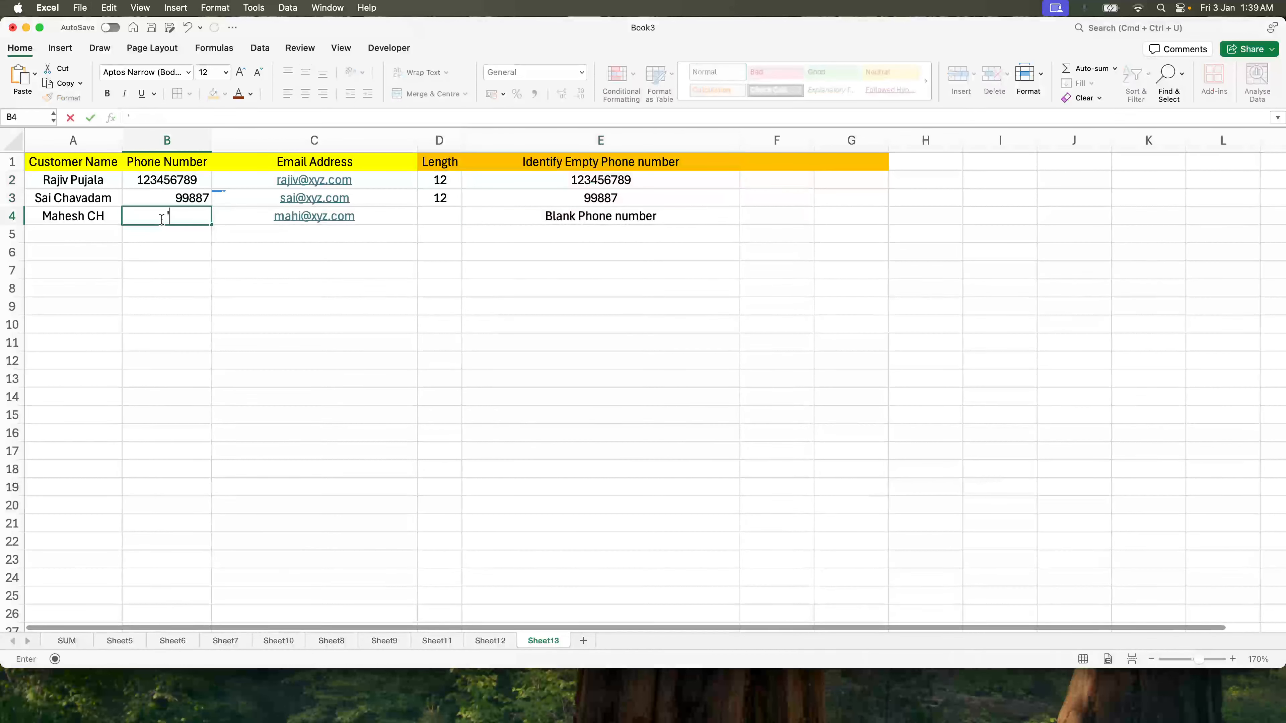
key("Return")
left_click(161, 218)
key("Delete")
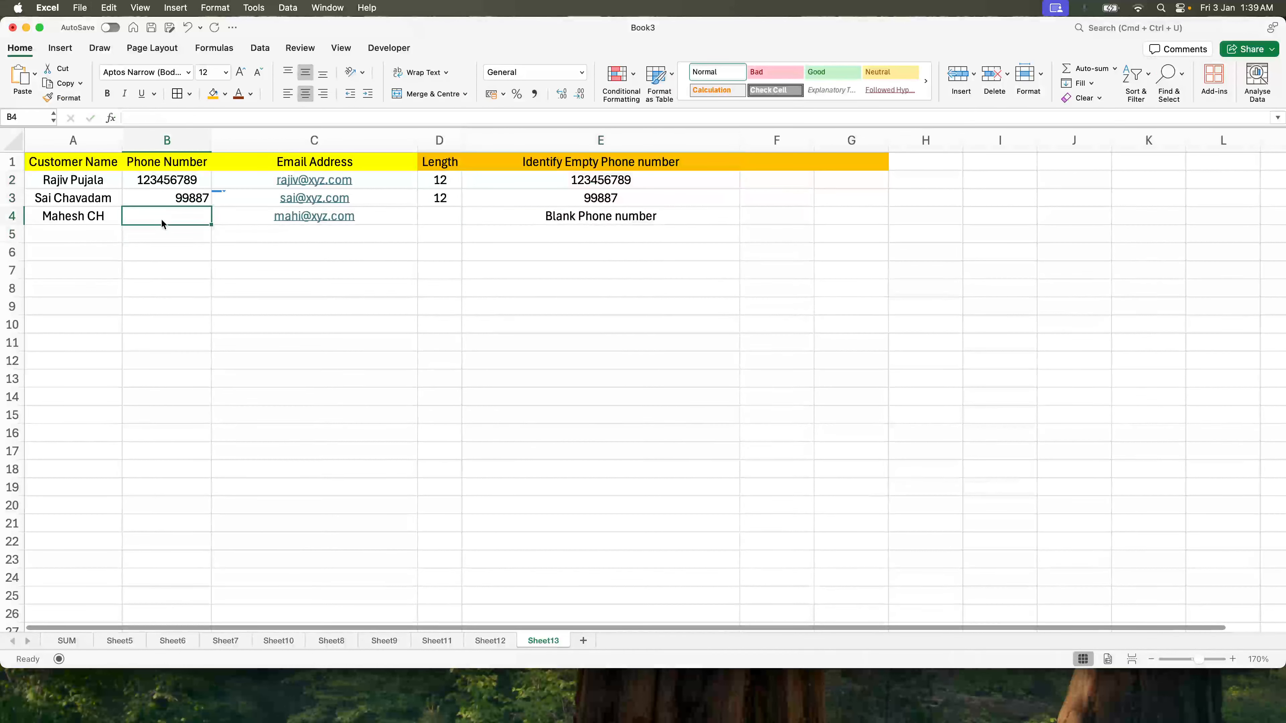
type("'")
key("Return")
key("Up")
key("Right")
key("Left")
Step: Check E4's result, then clear the blank-check formulas from E2:E4
key("Right")
key("Right")
key("Right")
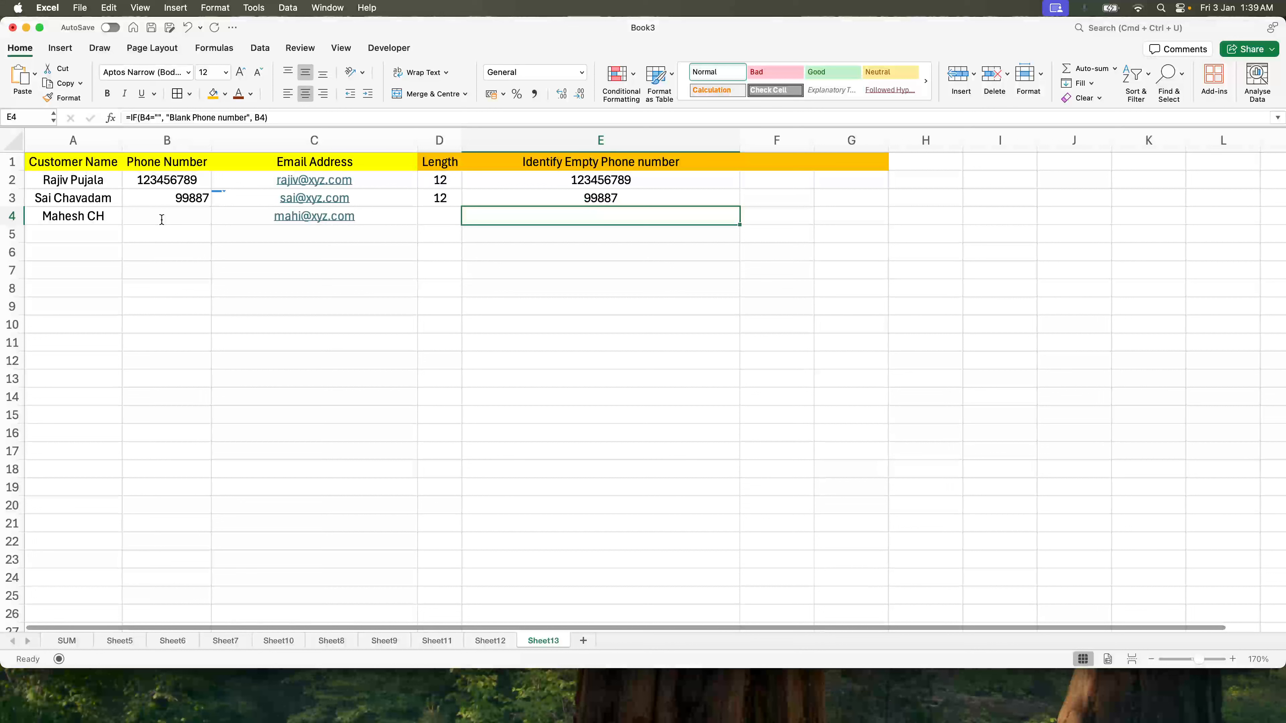
key("Up")
key("Up")
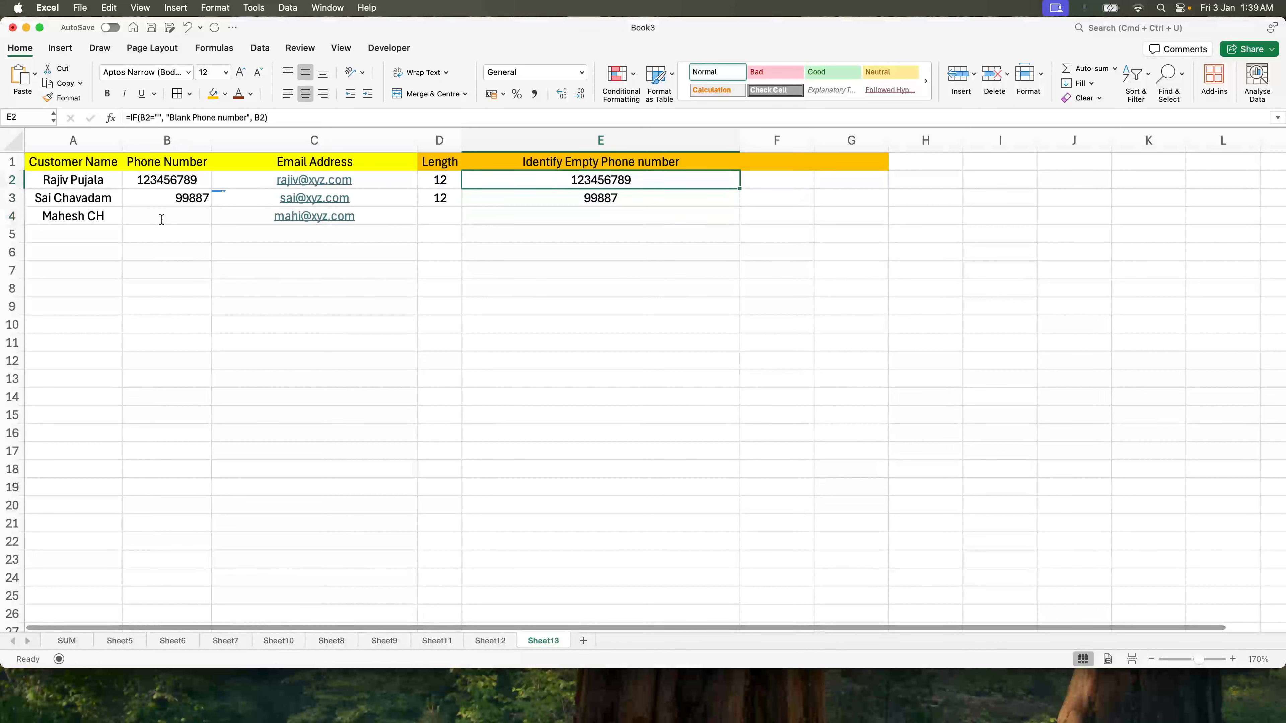
key("shift+Down")
key("shift+Down")
key("Delete")
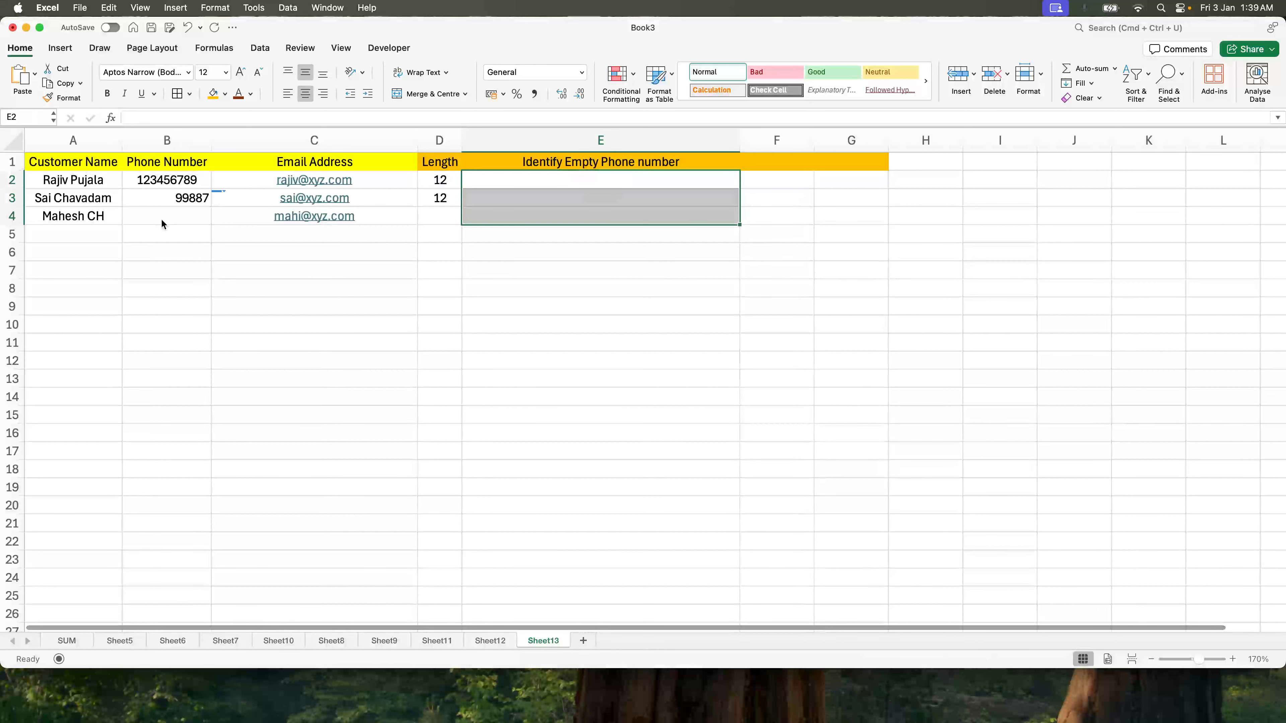
Step: Enter =LEN(B2) in E2 and fill it down to E4
key("Up")
key("Down")
type("=len(")
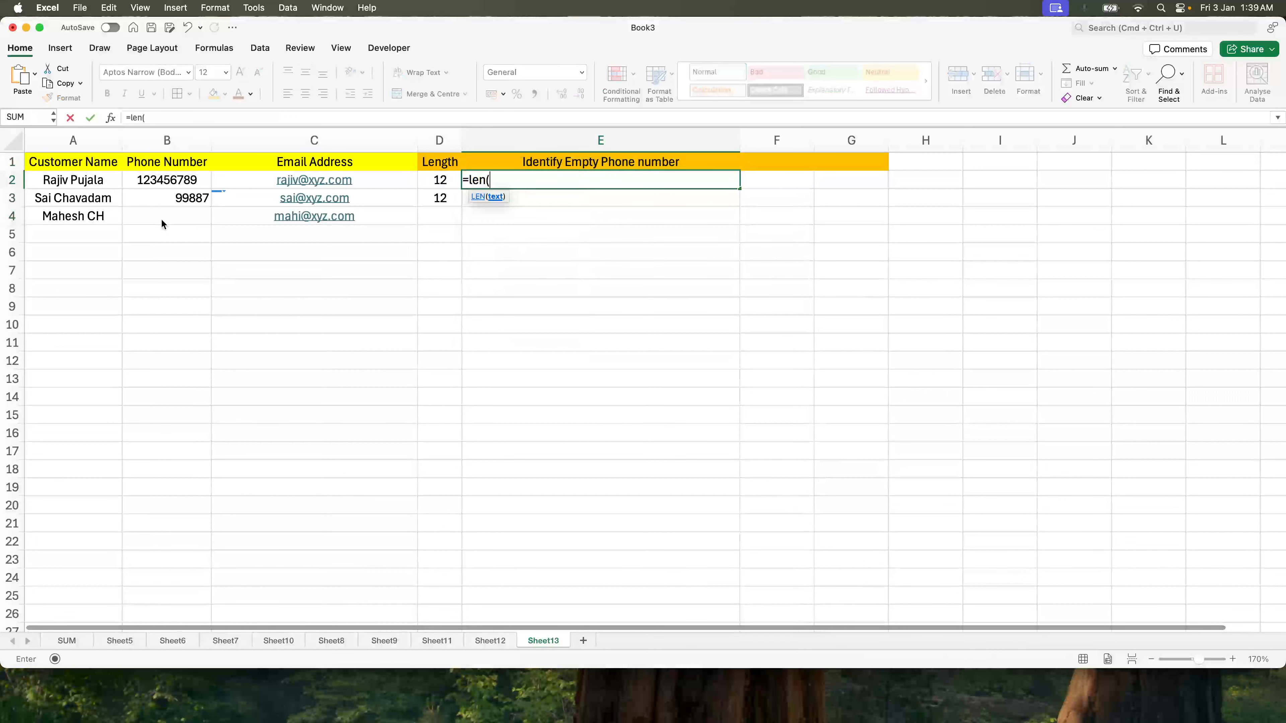
left_click(175, 183)
type(")")
key("ctrl+Return")
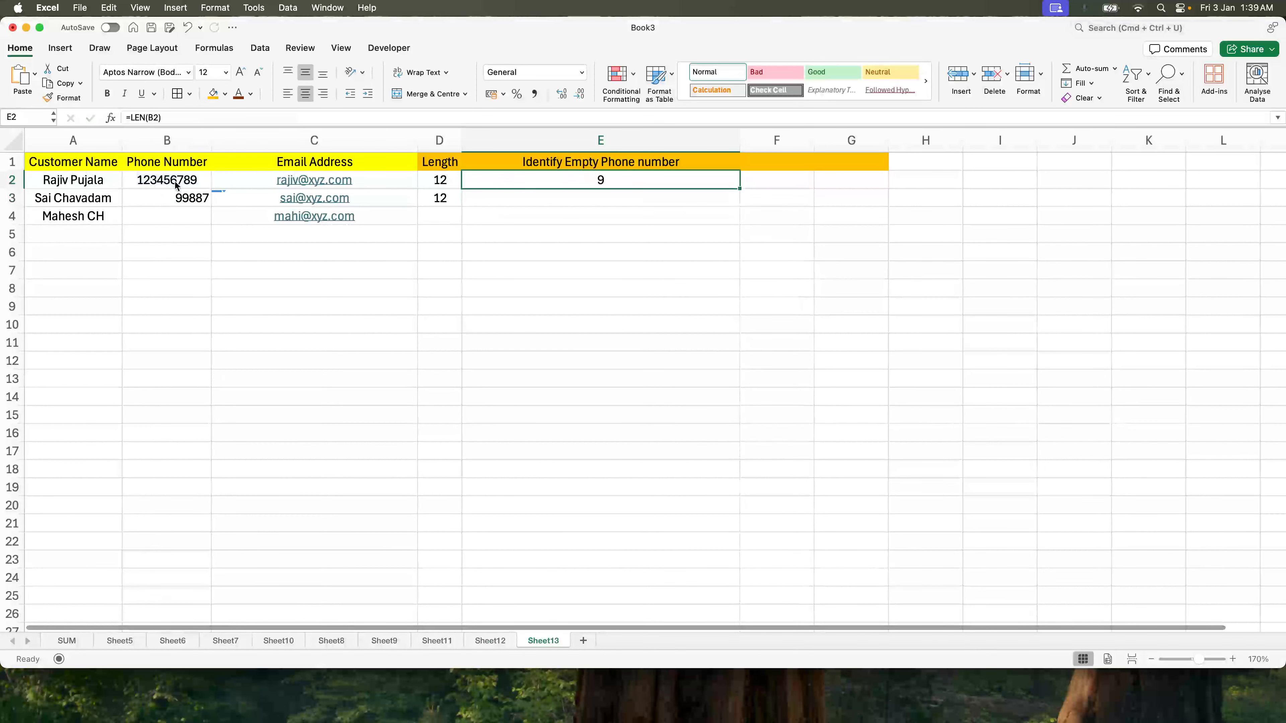
key("shift+Down")
key("shift+Down")
key("ctrl+d")
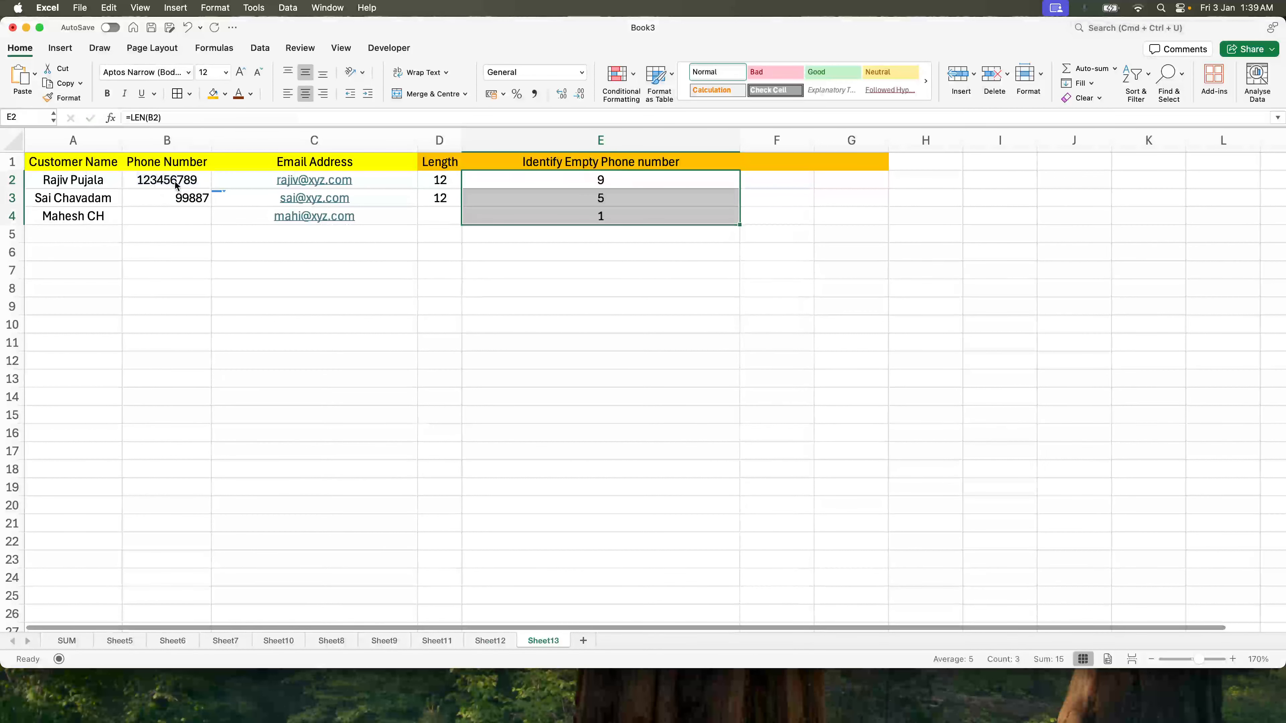
Step: Inspect B4's hidden content without changing it, then select the length results E2:E4
left_click(172, 215)
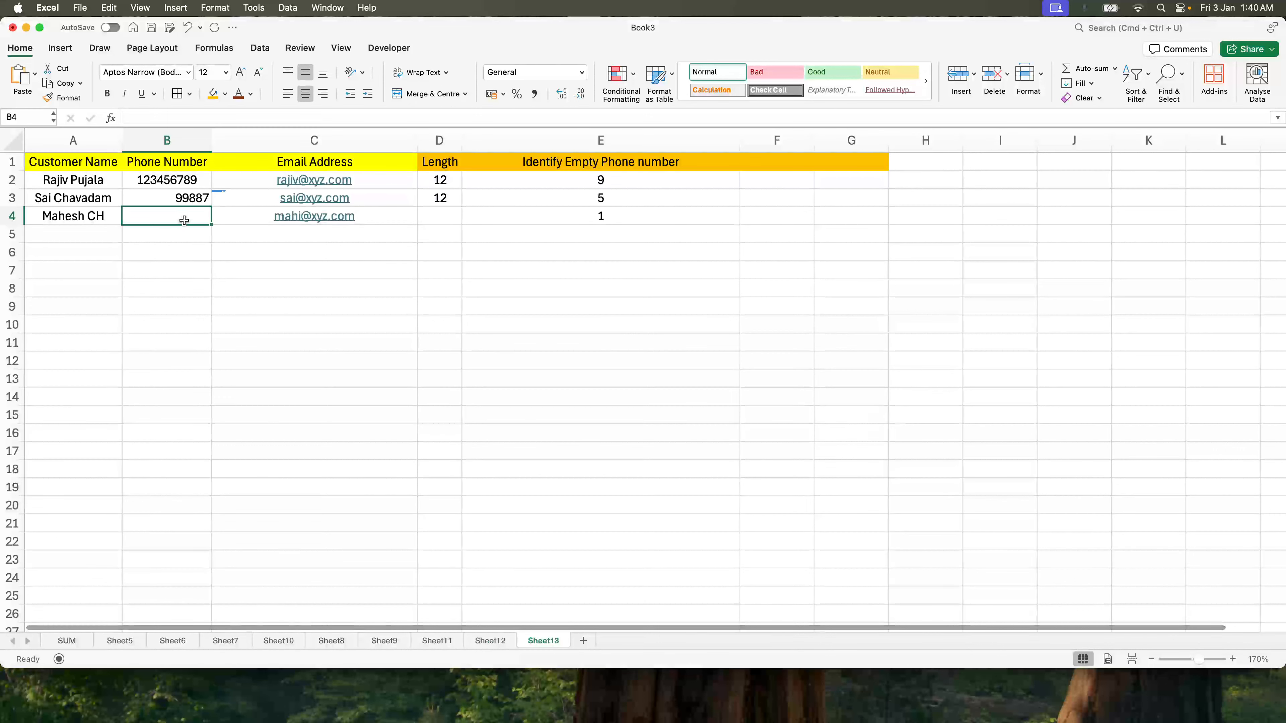
double_click(183, 220)
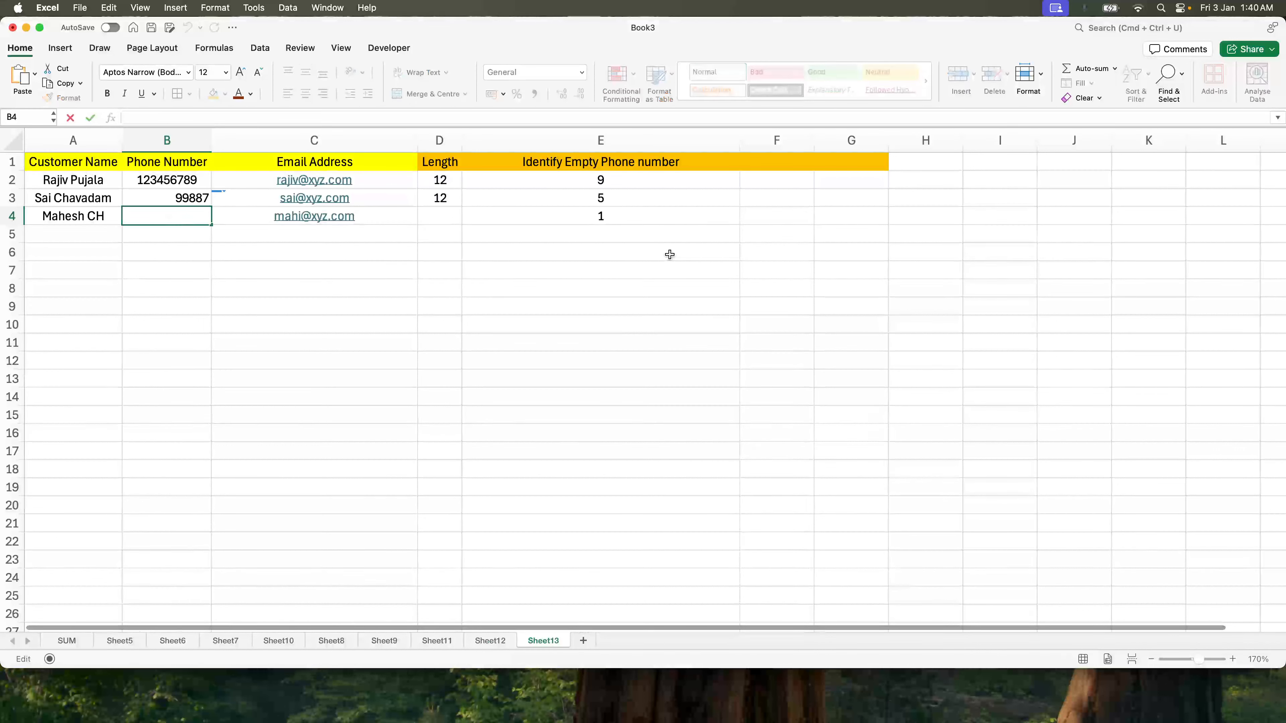
key("Escape")
left_click_drag(614, 178, 617, 218)
Step: Enter =IF(LEN(B2)=0, "Blank Phone Number", B2) in E2 and fill it down to E4
type("=")
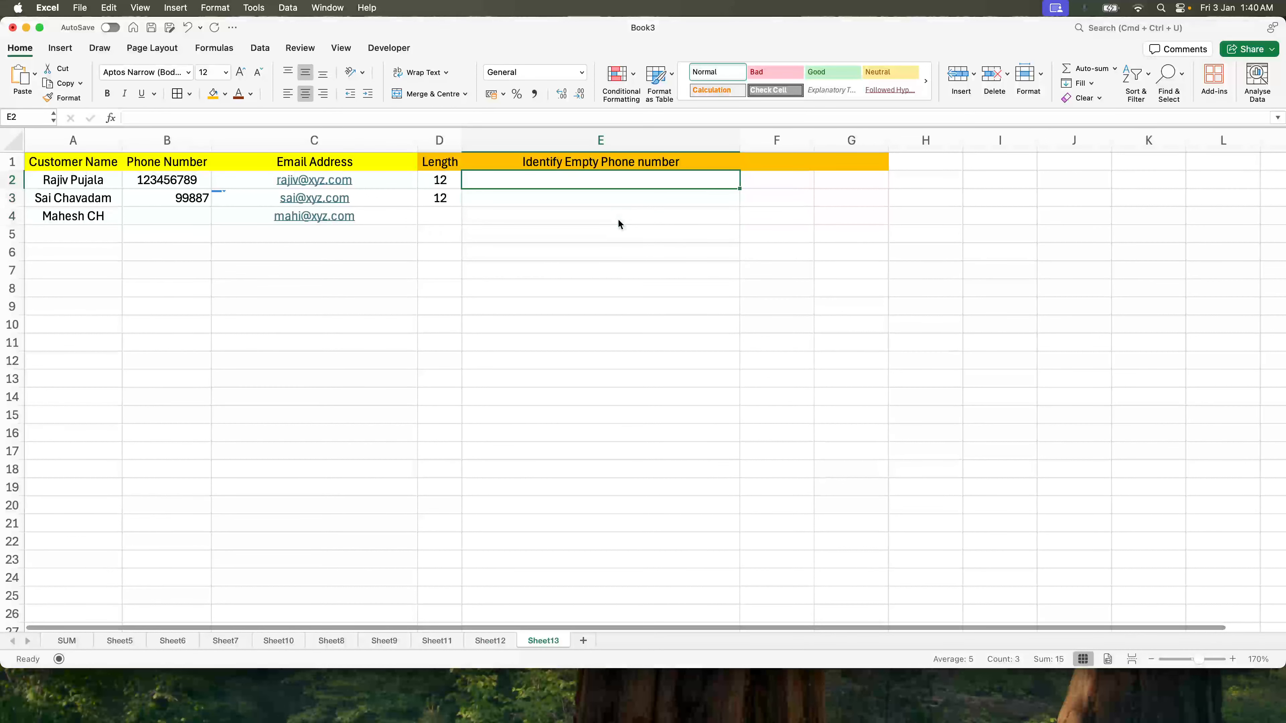
type("i")
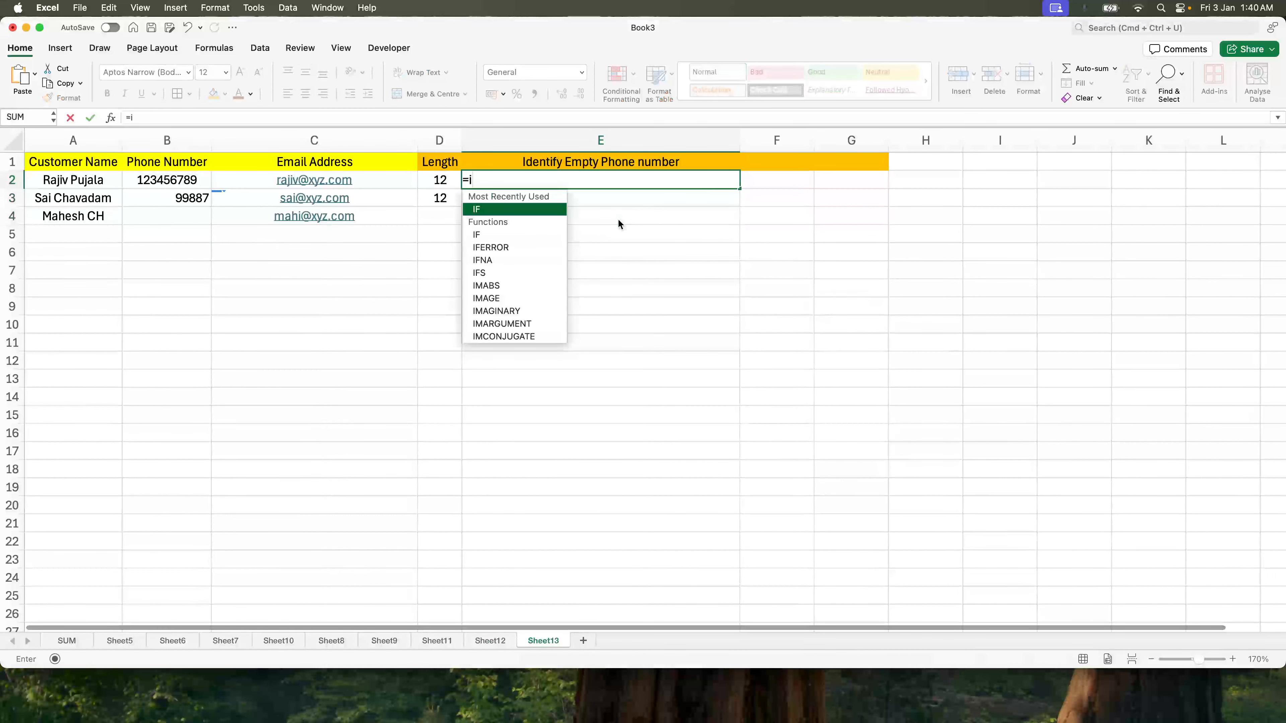
type("f(len")
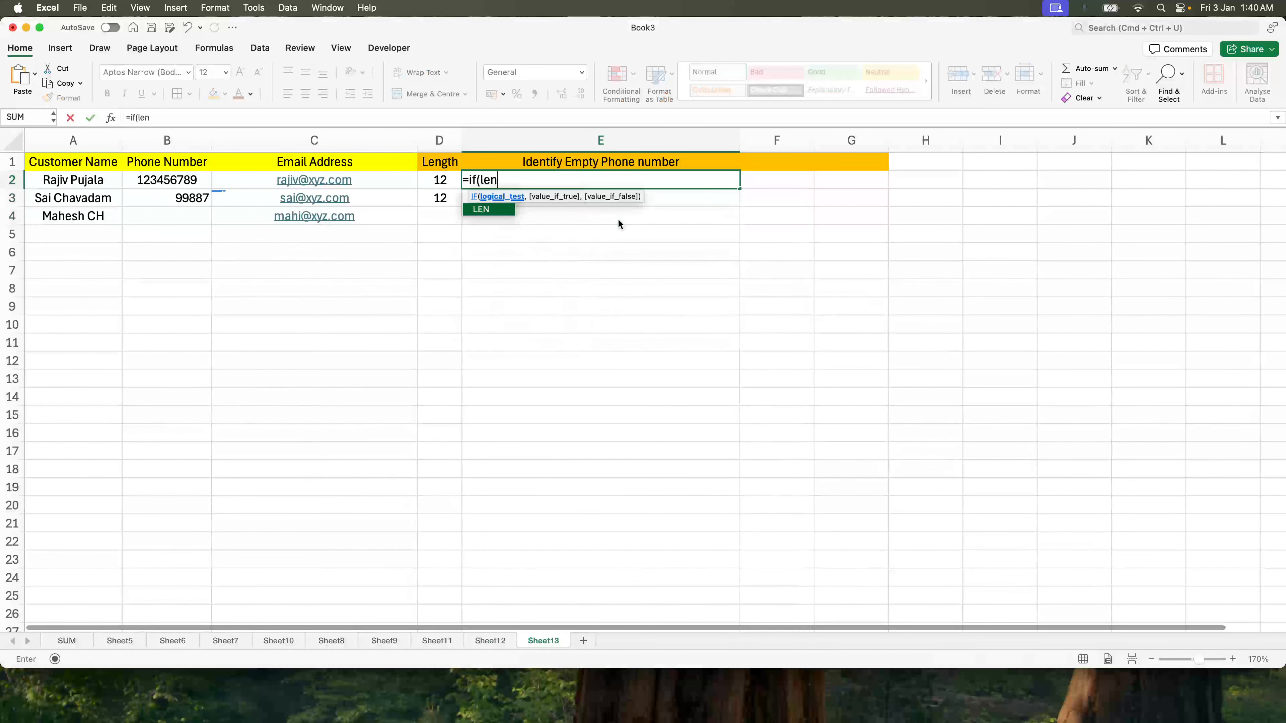
type("(")
key("Left")
key("Left")
key("Left")
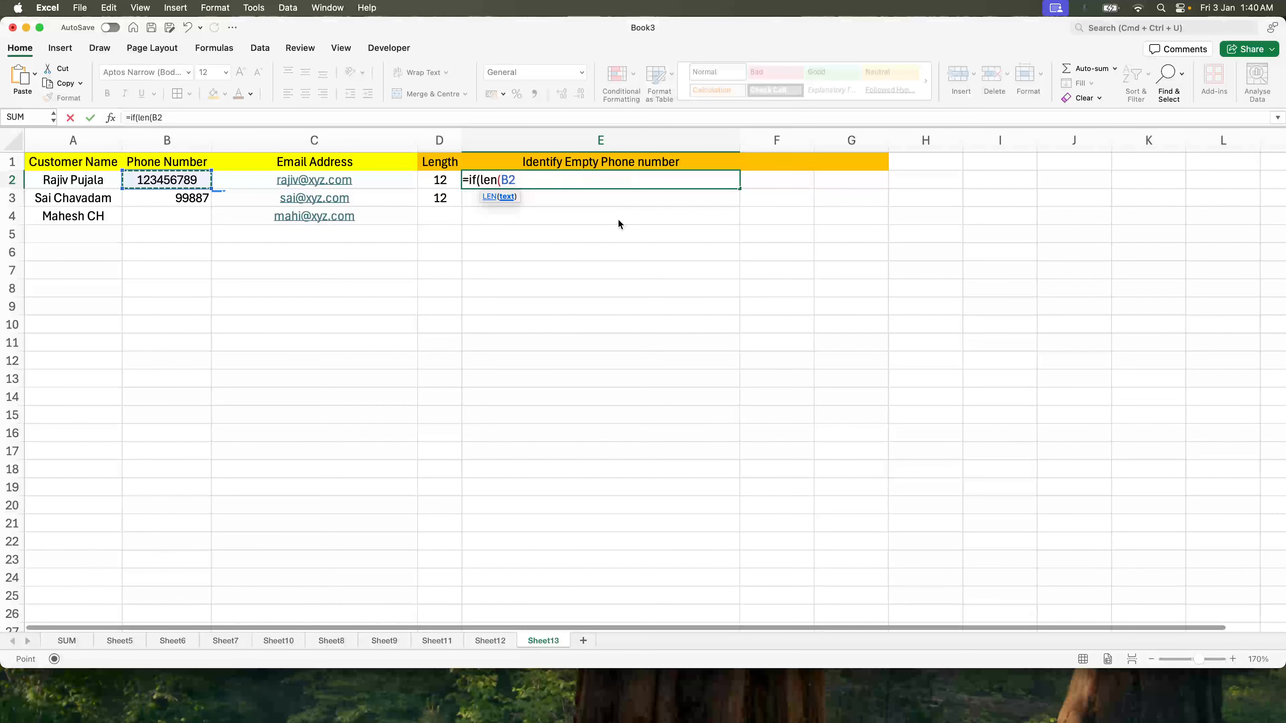
type(")=0, ")
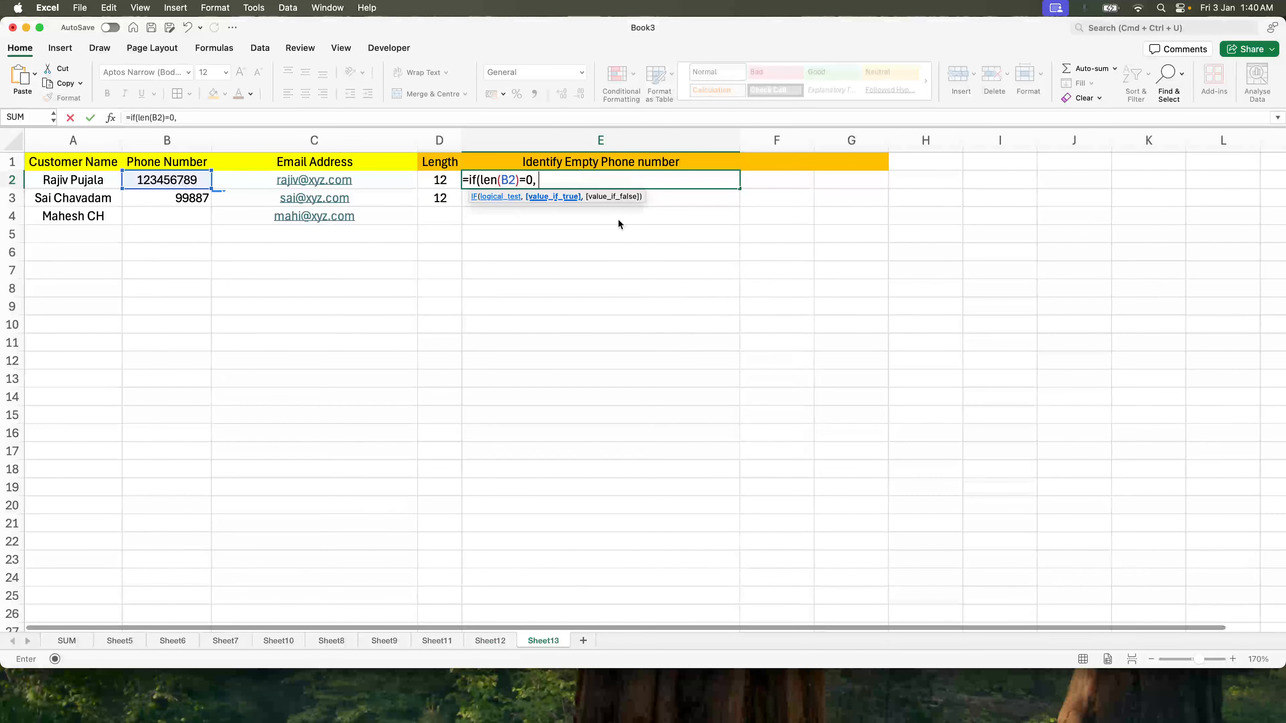
type("\"Blank Phone N")
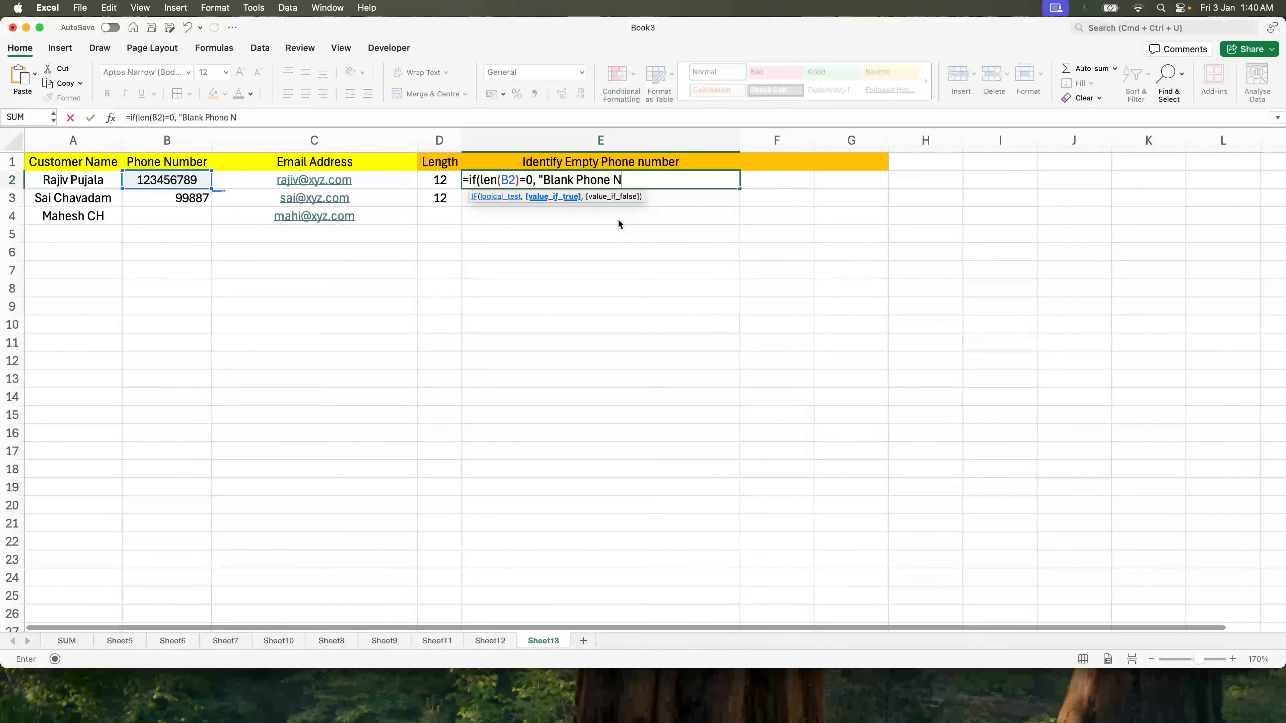
type("umber\",")
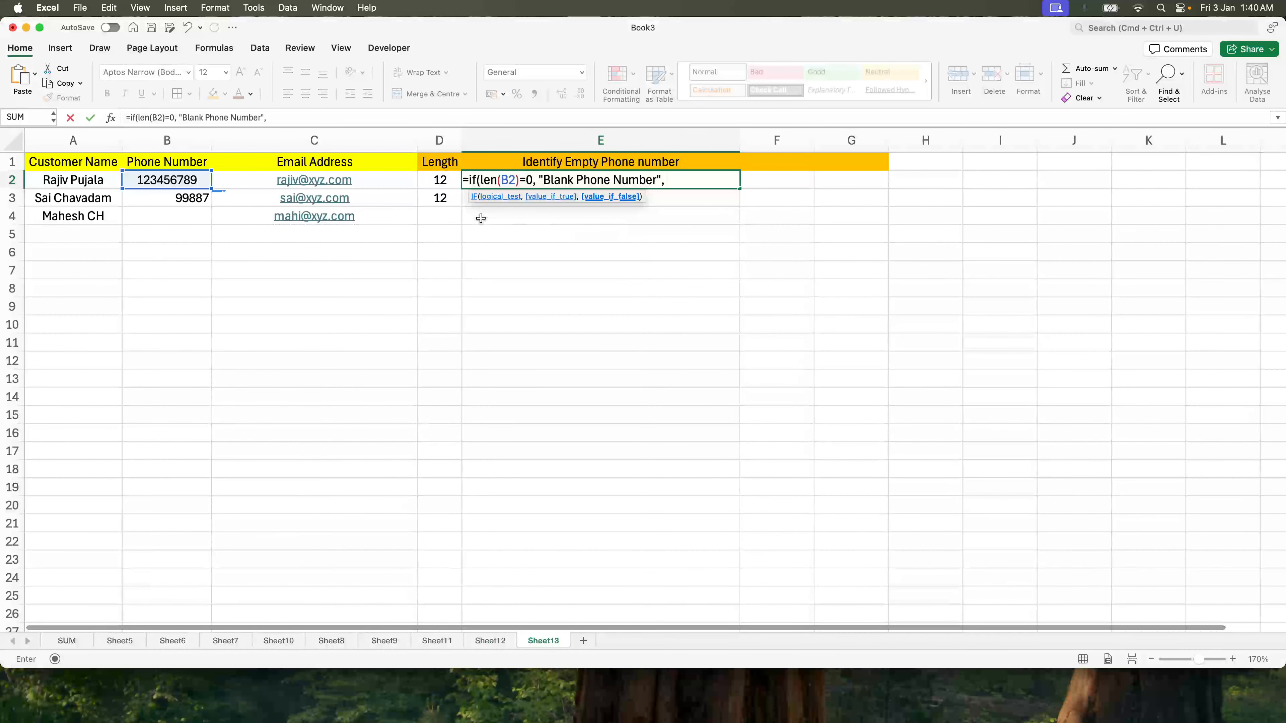
left_click(189, 177)
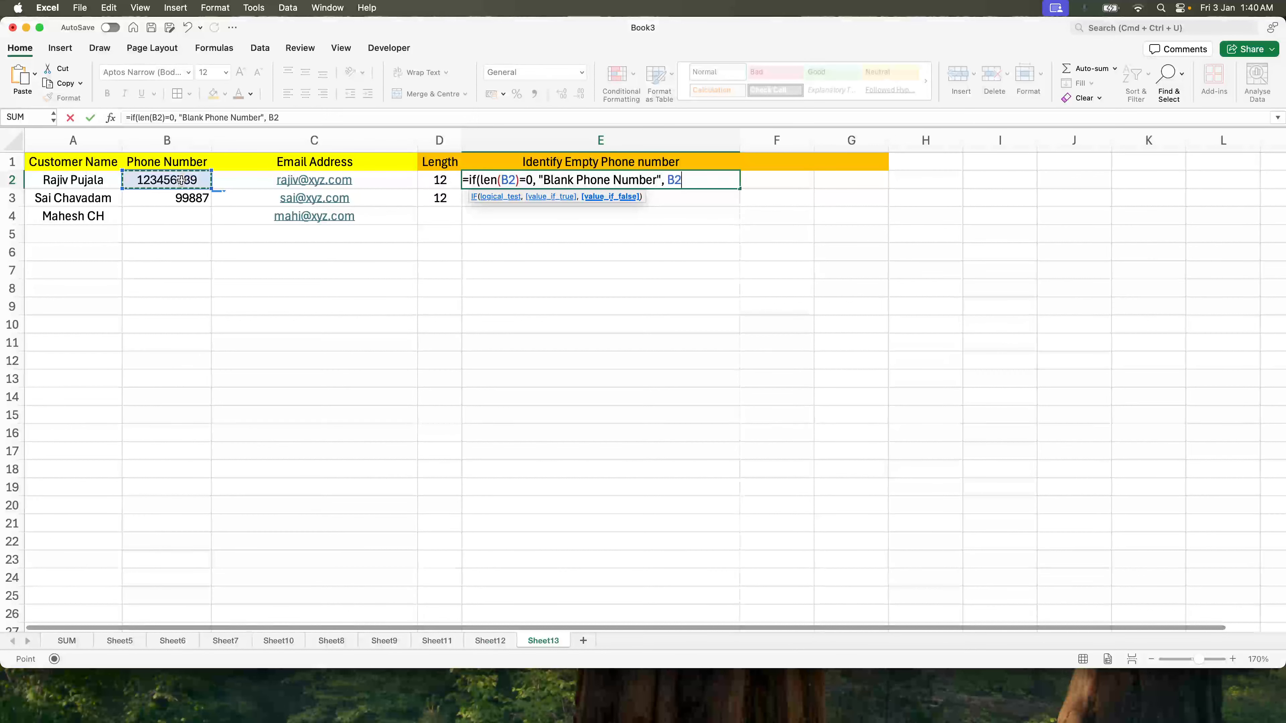
type(")")
key("Return")
key("shift+Down")
key("shift+Down")
key("super+d")
Step: Re-enter the invisible entry in B4 and check the results in E4 and E2
left_click(519, 293)
left_click(562, 222)
left_click(191, 209)
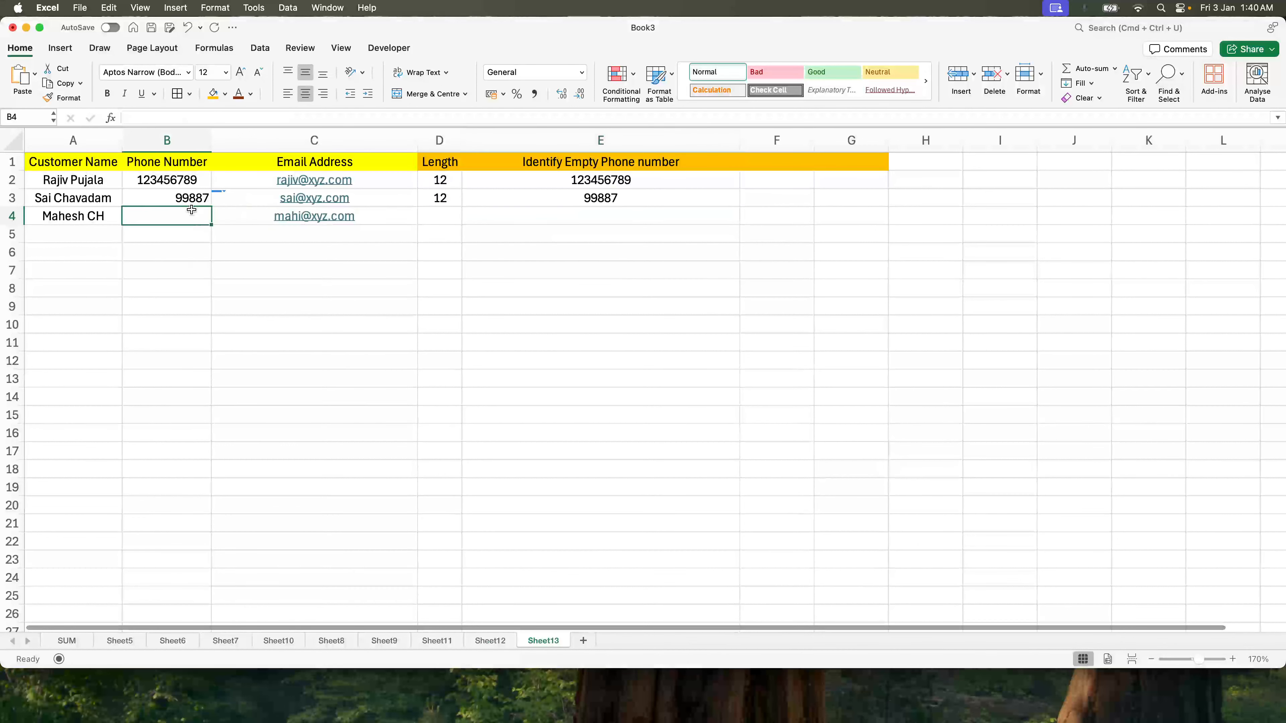
key("Delete")
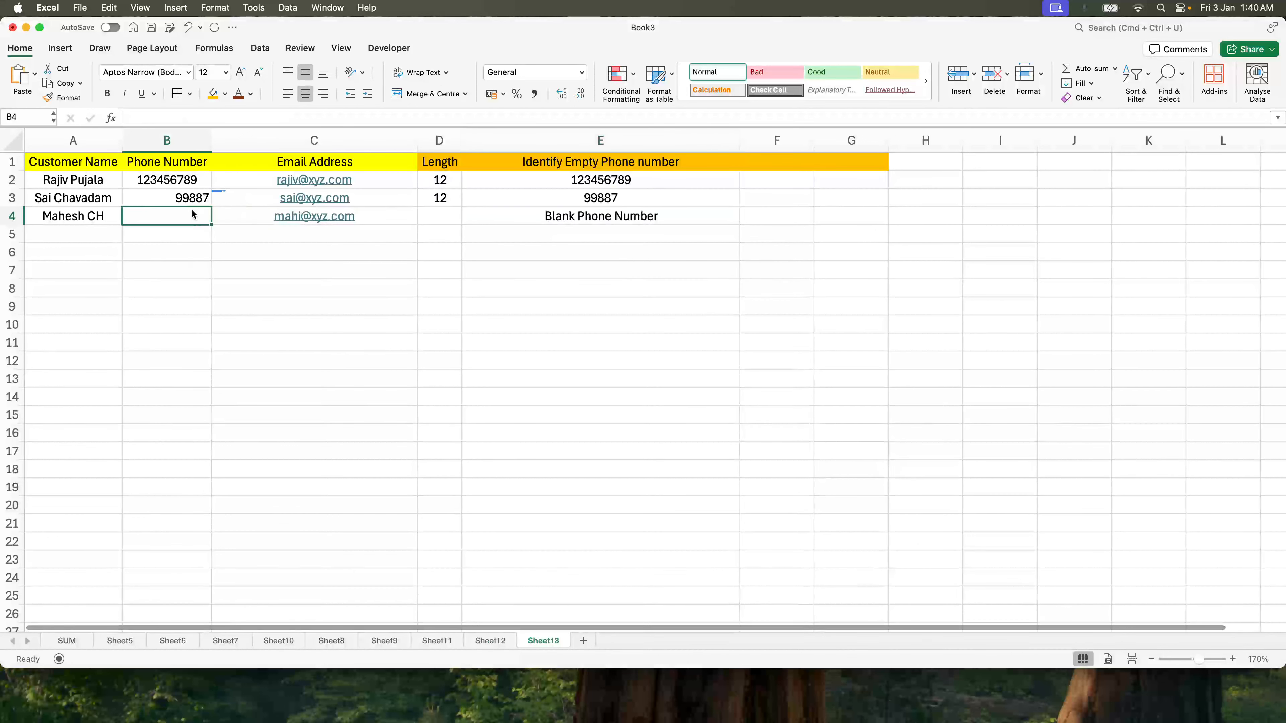
key("Return")
left_click(632, 210)
left_click(586, 180)
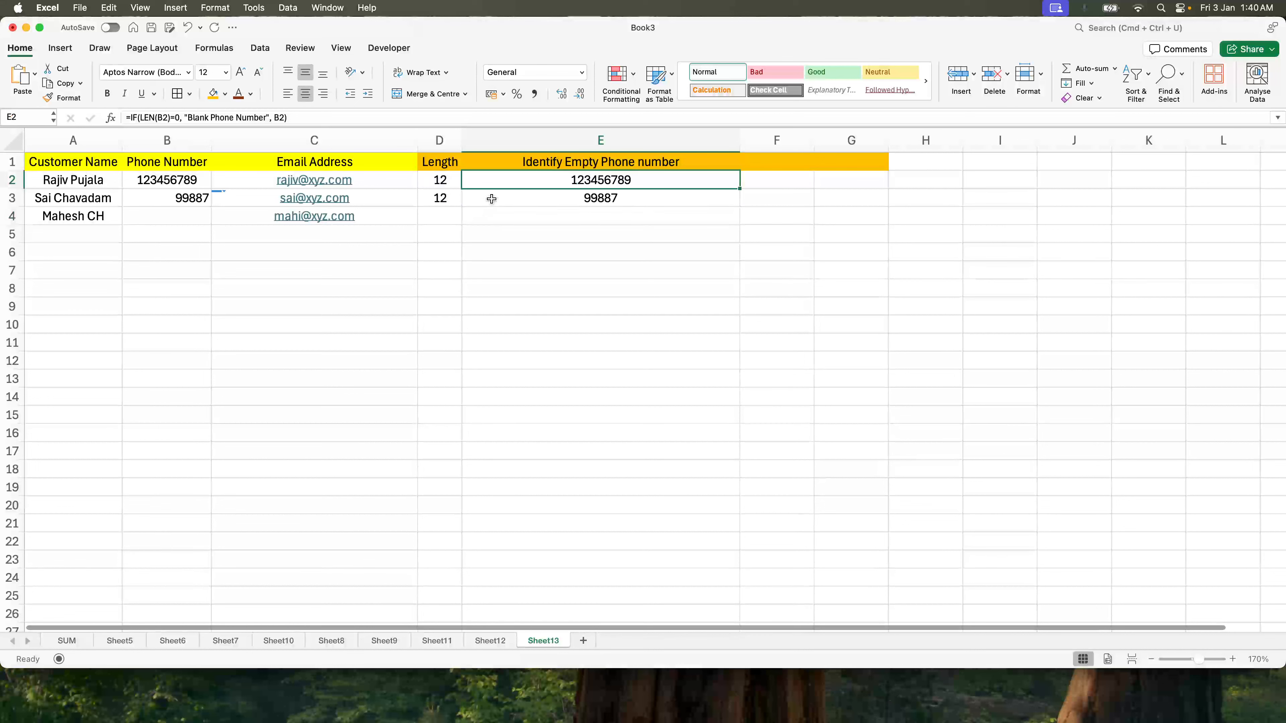
Step: Change E2 to =IF(LEN(CLEAN(TRIM(B2)))=0, "Blank Phone Number", B2) and fill it down to E4
left_click(158, 117)
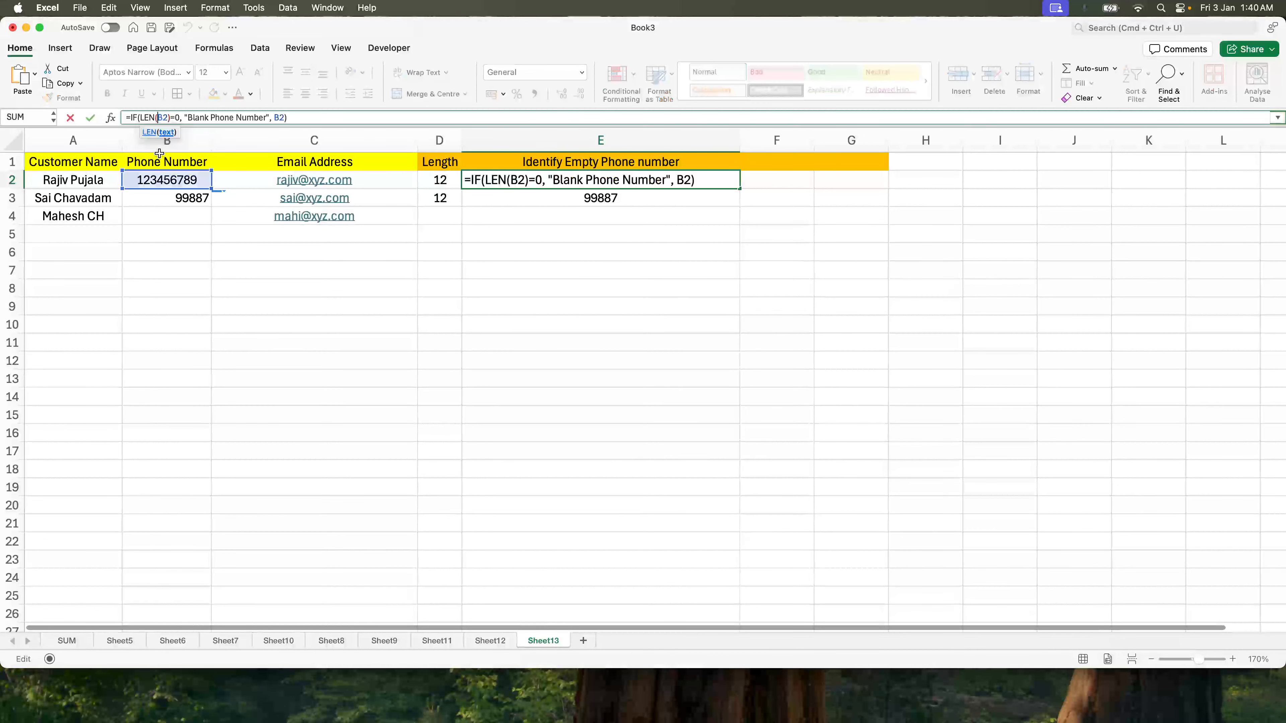
type("clean(ti")
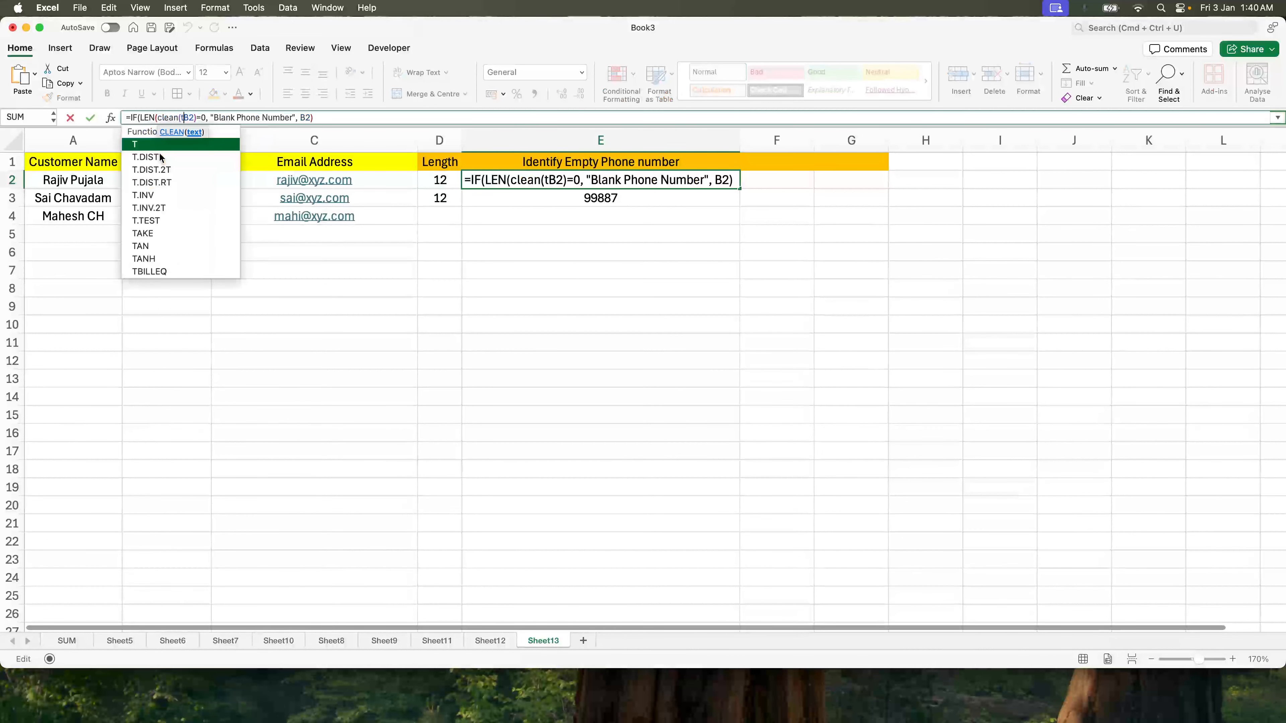
key("BackSpace")
type("rim(B2")
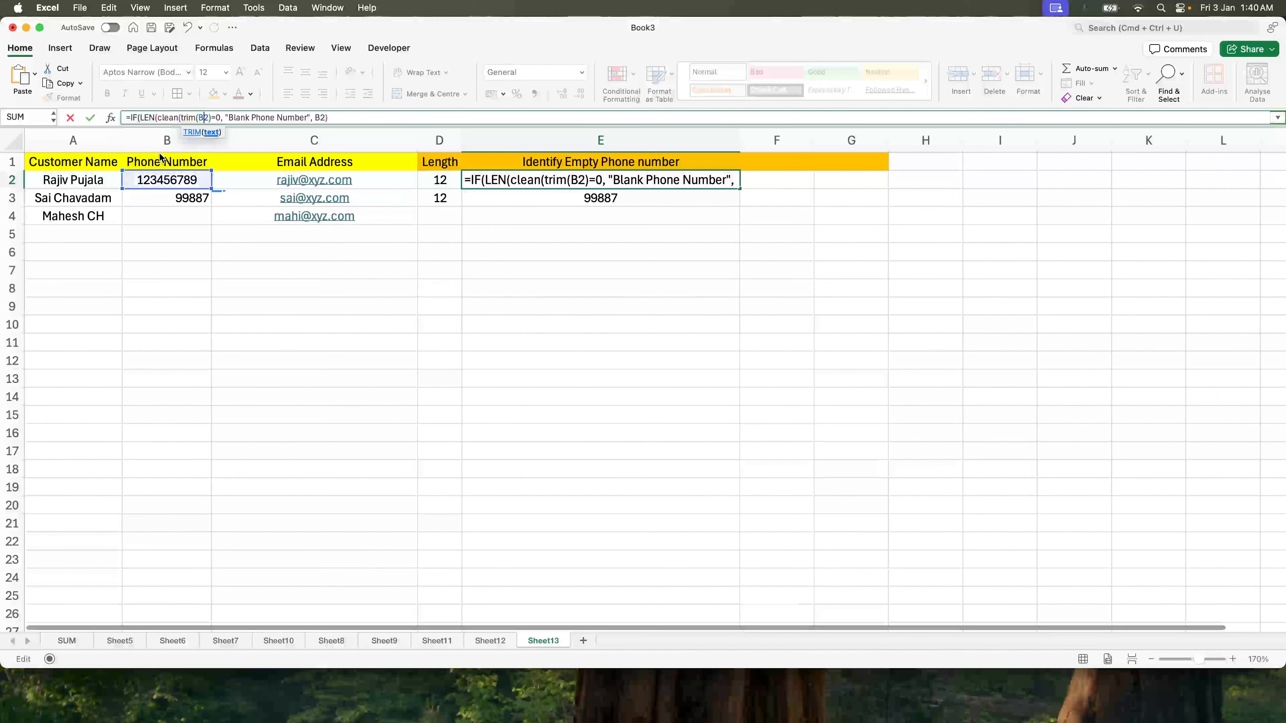
type("))")
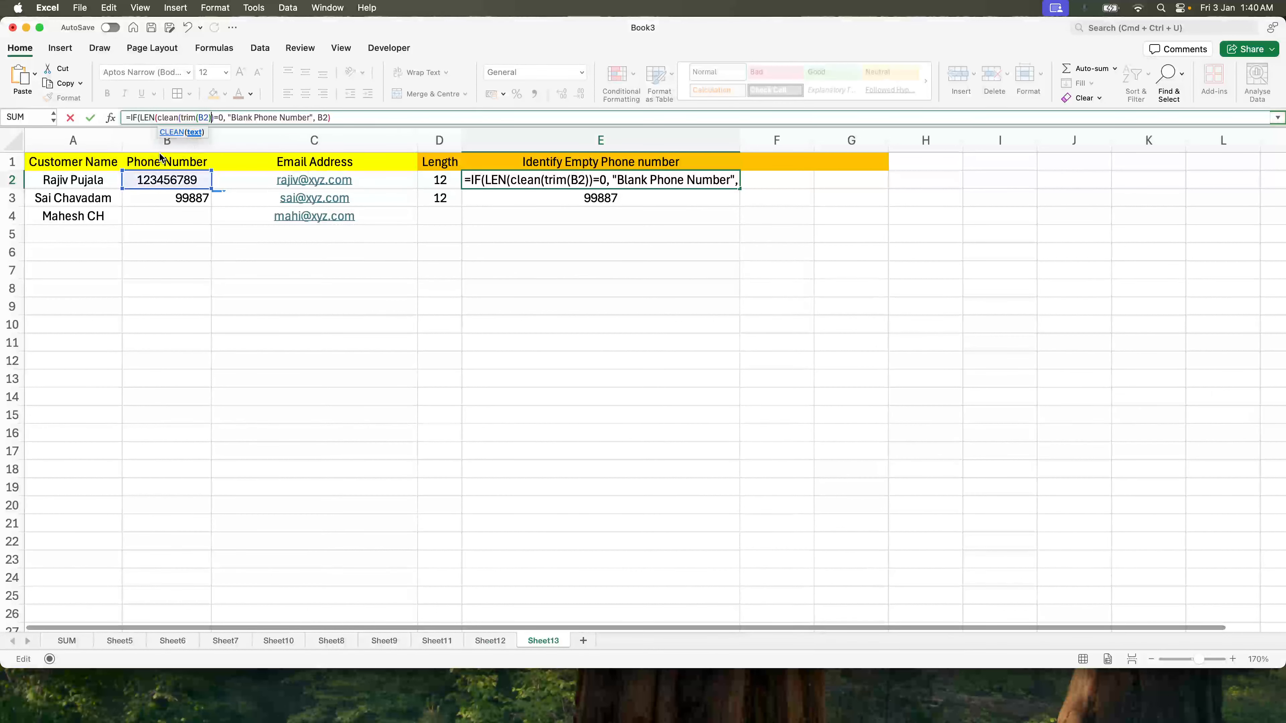
key("Return")
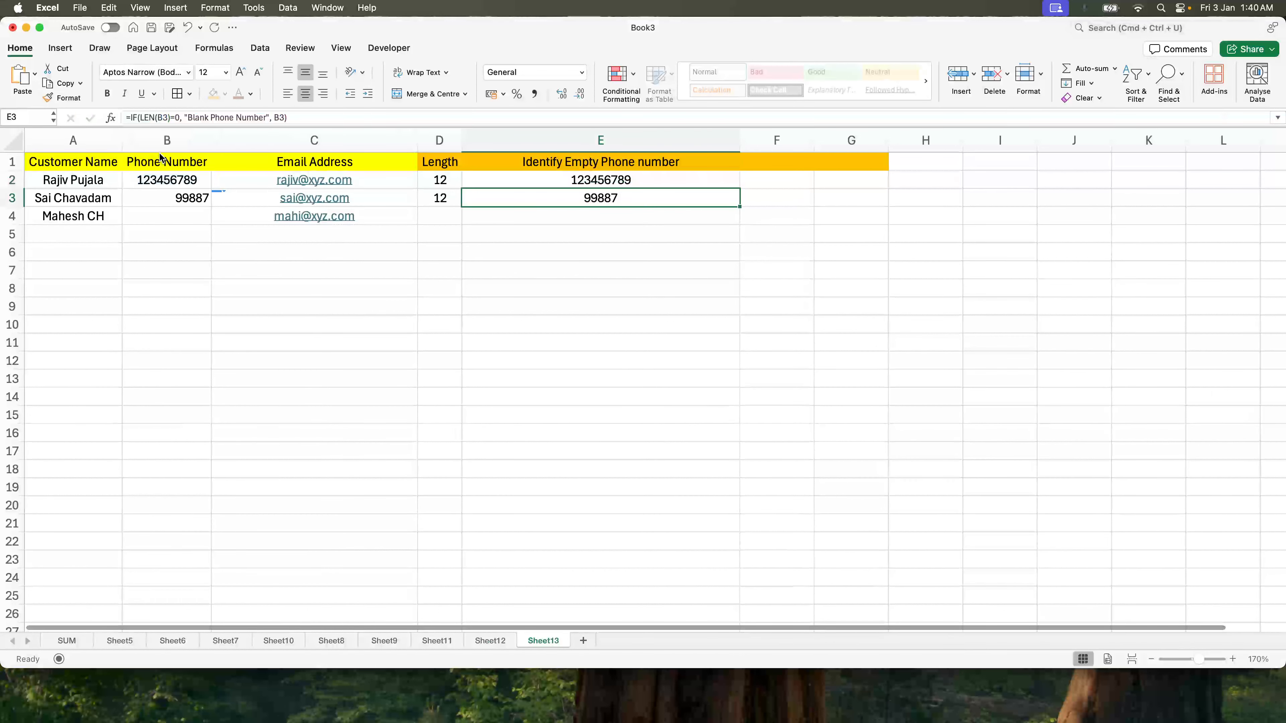
key("Up")
key("shift+Down")
key("shift+Down")
key("super+d")
key("Down")
key("Down")
key("Up")
key("Up")
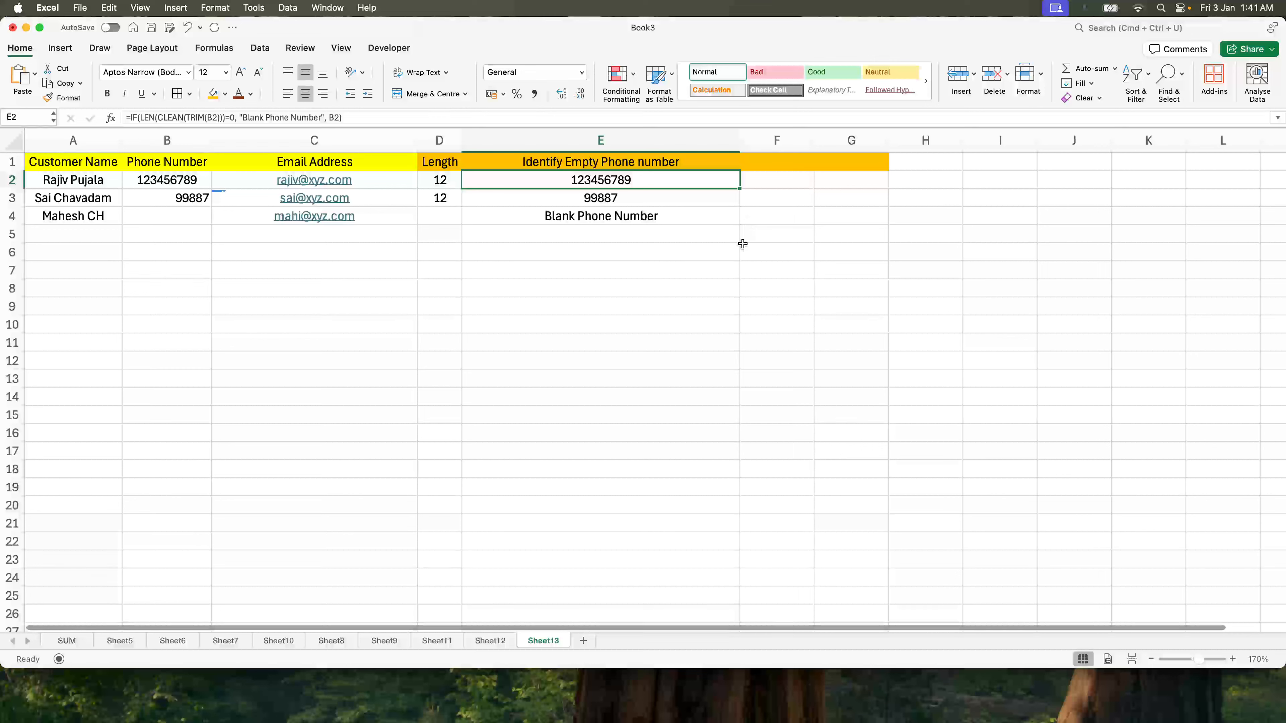
Step: Widen column F, insert 'pujala' into C2's email address, and narrow column E
left_click(728, 266)
left_click_drag(813, 139, 987, 139)
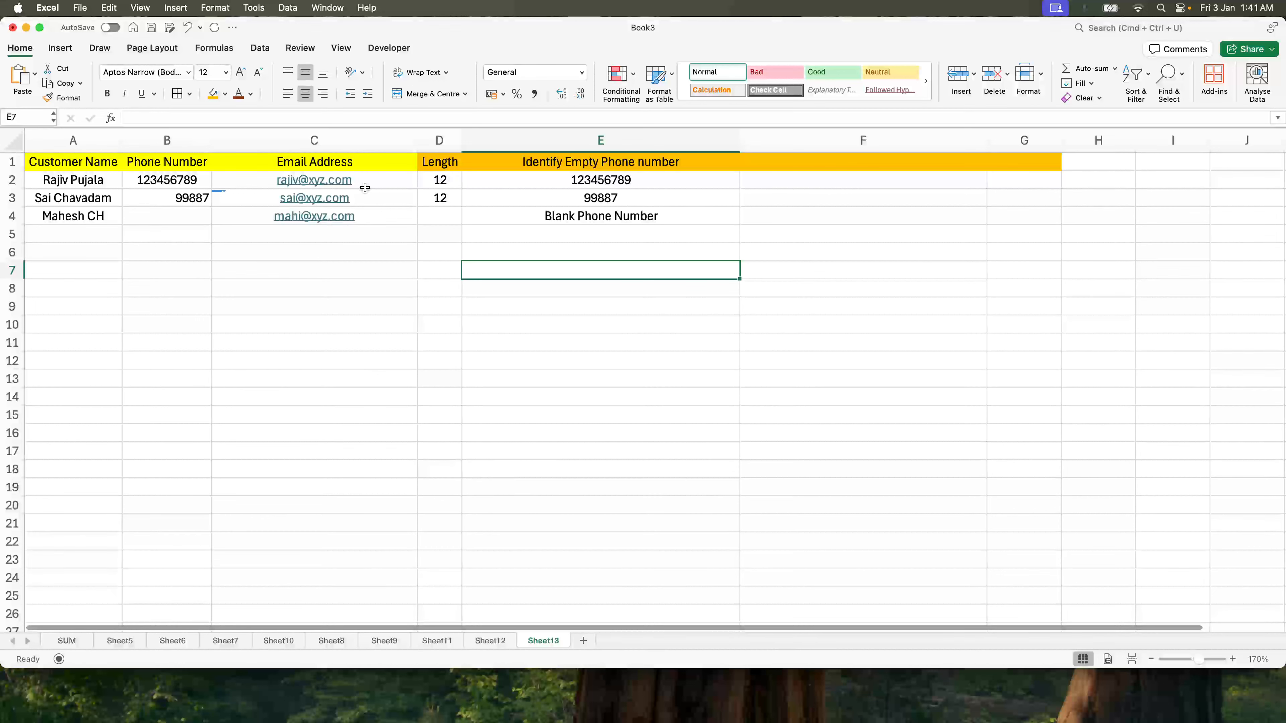
left_click(251, 177)
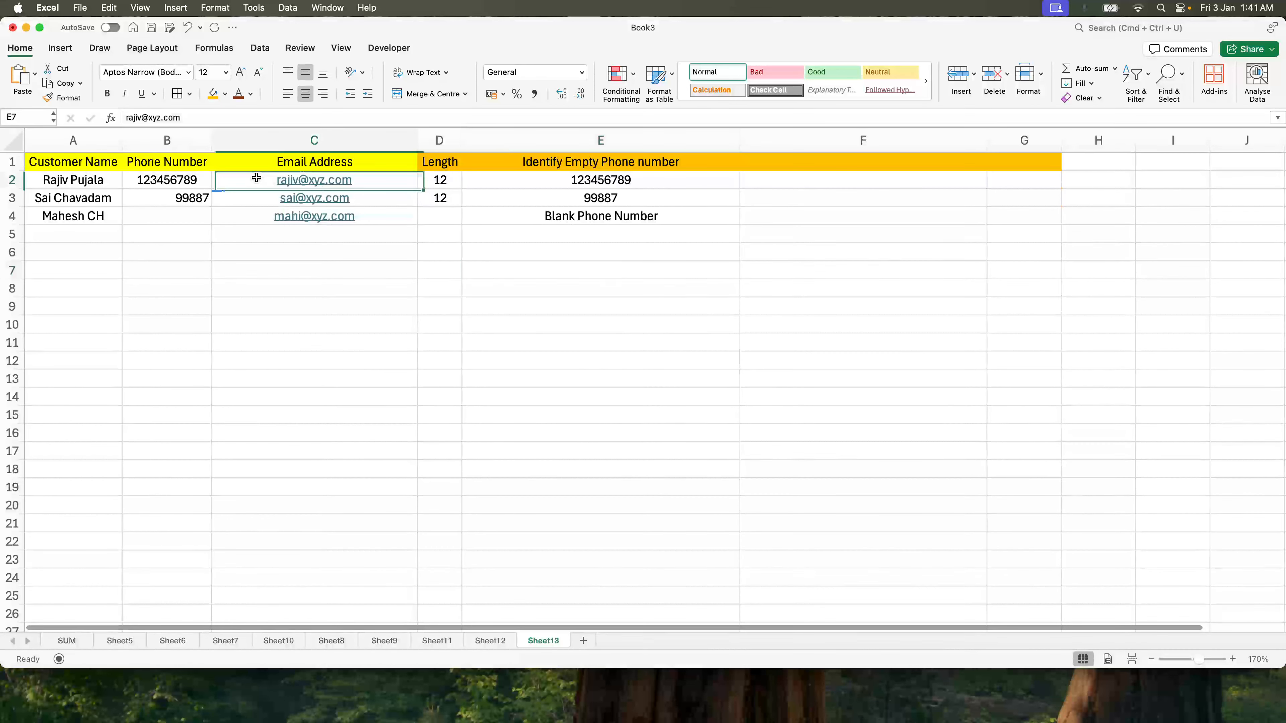
left_click(140, 116)
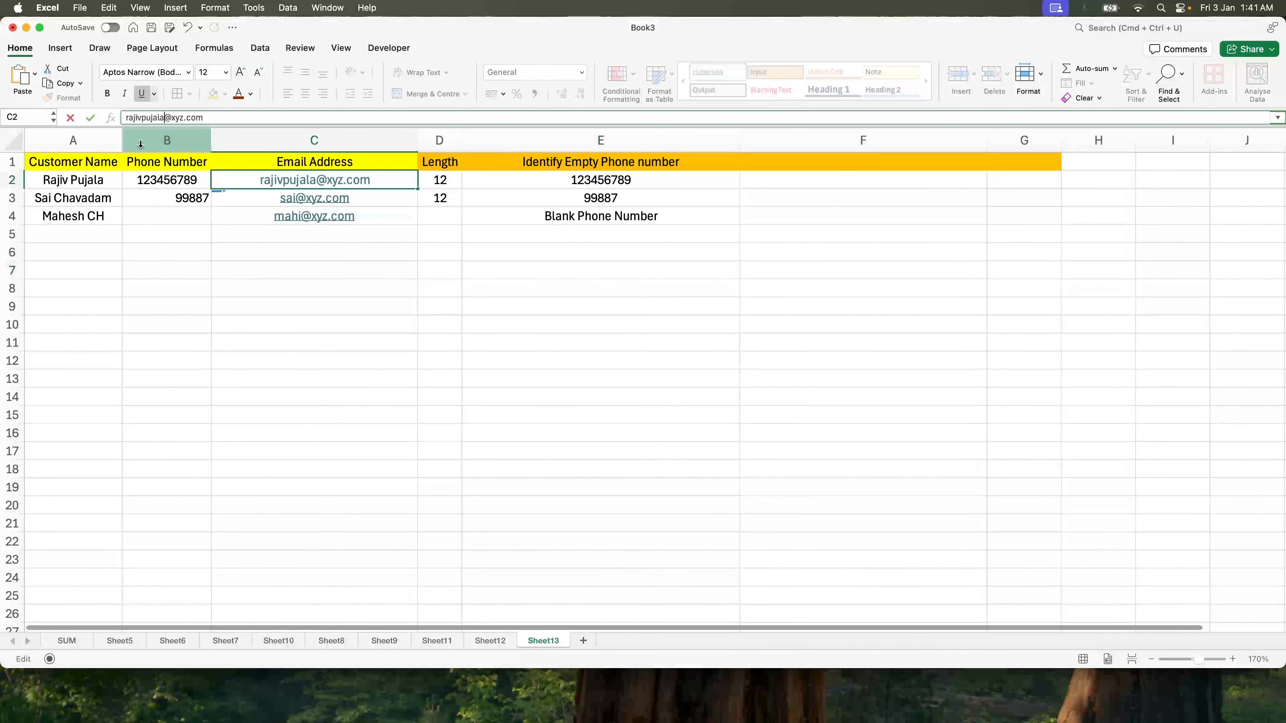
key("Return")
left_click(806, 181)
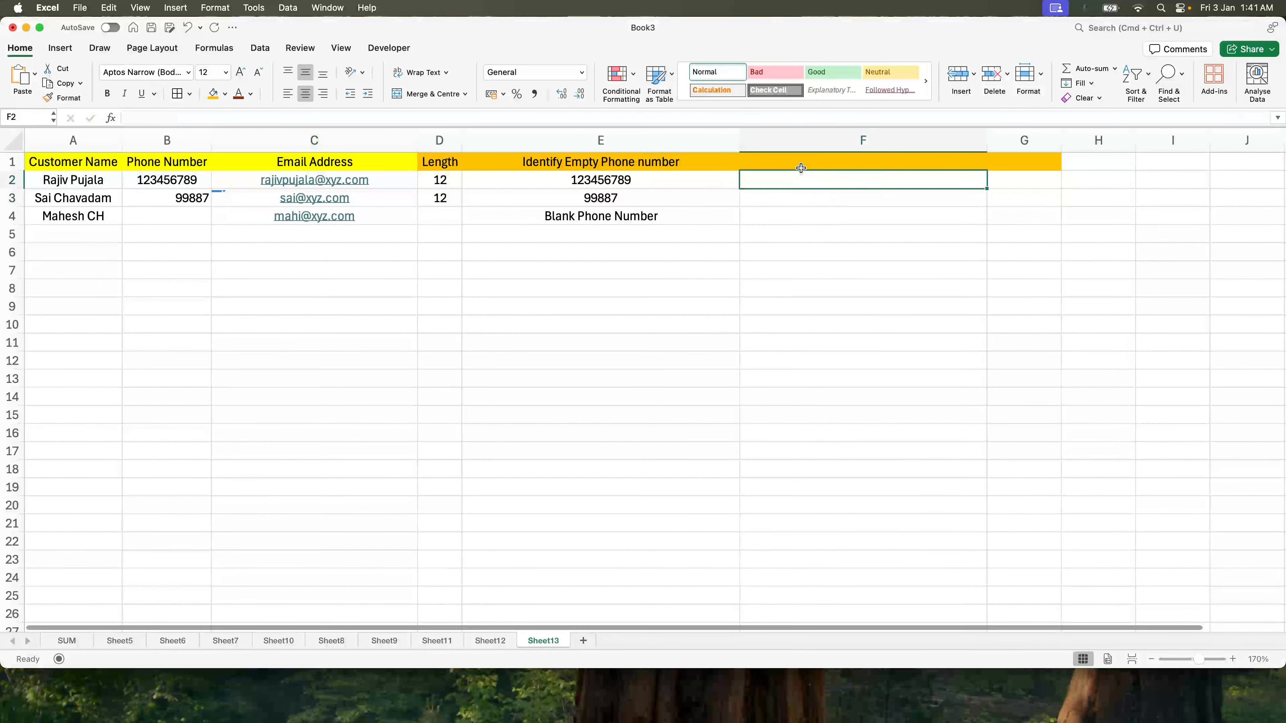
left_click_drag(740, 142, 661, 143)
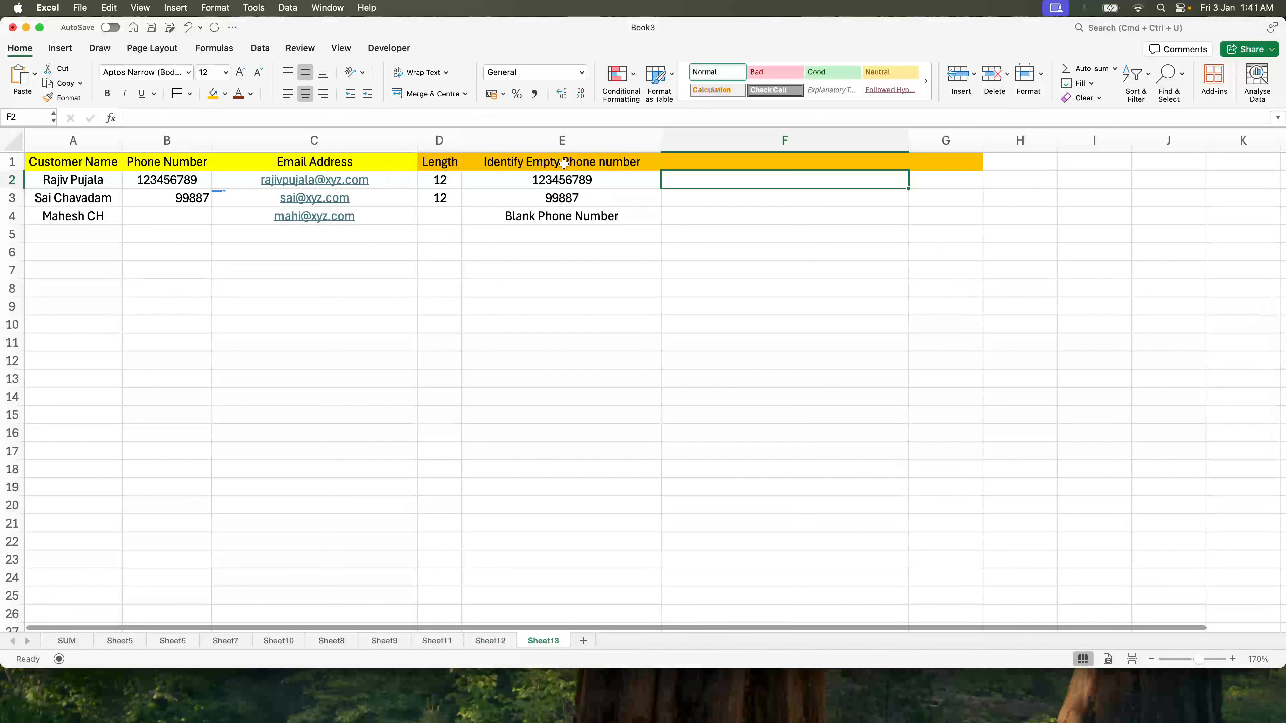
Step: Enter the heading 'Validate Text Length' in F1
key("Up")
type("Valida")
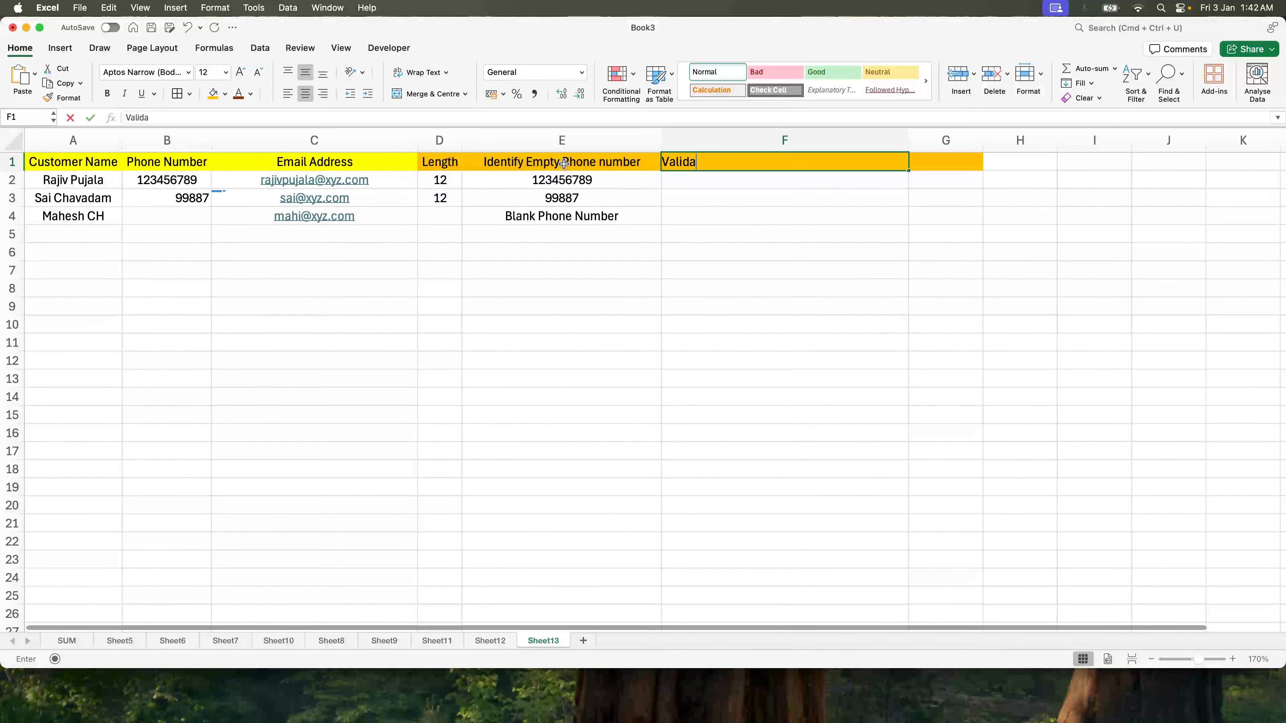
type("te Text Length")
key("Return")
Step: Enter =LEN(C2) in F2 to count the first email's characters
type("=")
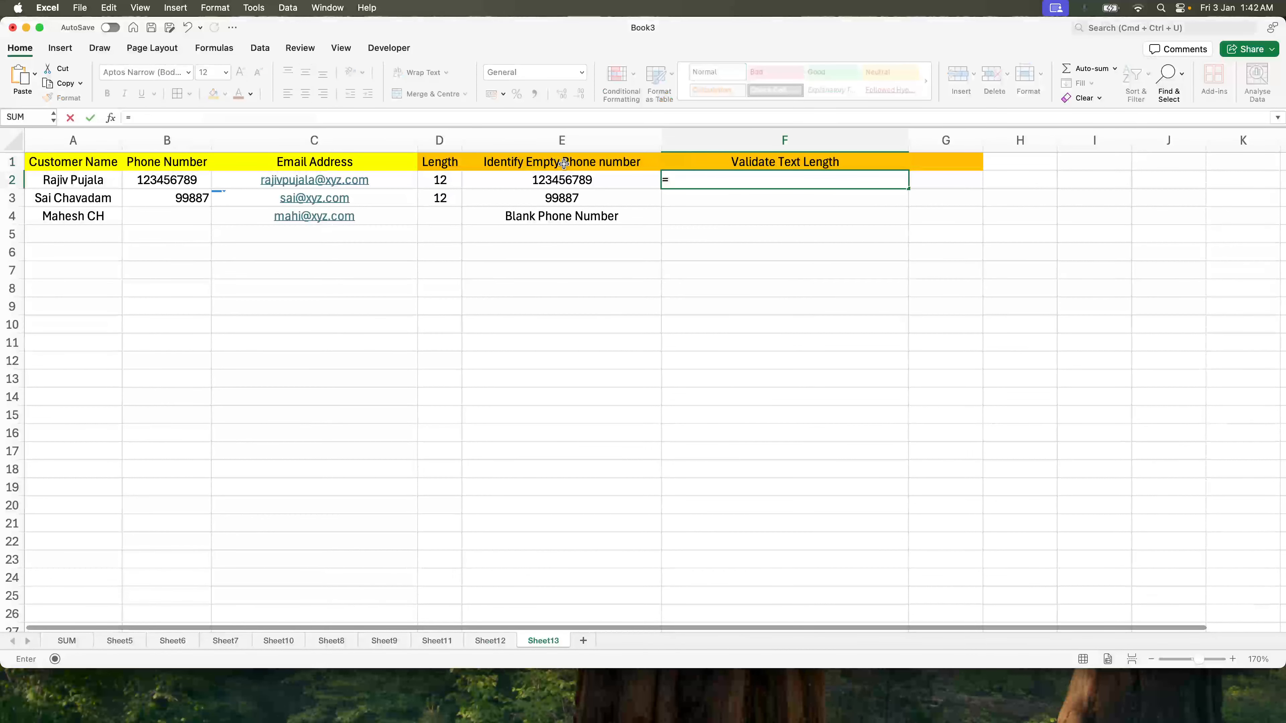
key("BackSpace")
type("len(")
key("Left")
key("Right")
type("=len(")
key("Left")
key("Left")
key("Left")
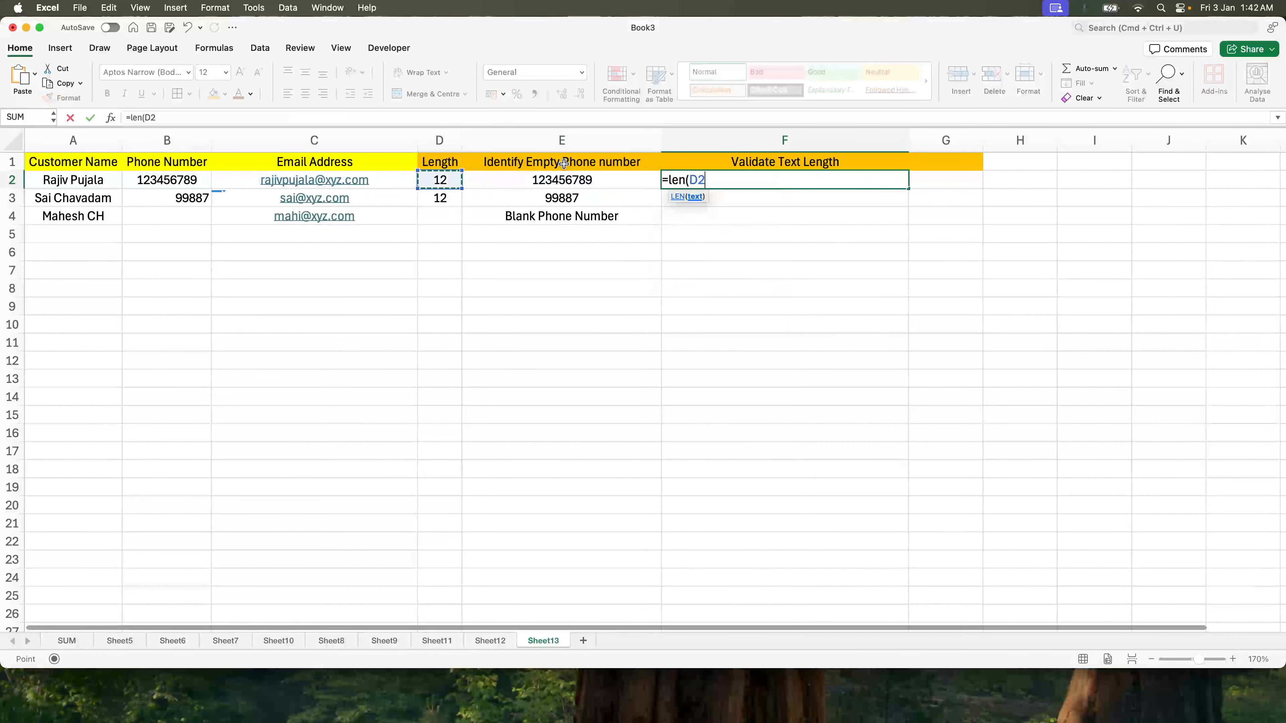
type(")")
key("Return")
Step: Fill the length formula down to F4 and check the counts 19, 11 and 12
key("Up")
key("shift+Down")
key("shift+Down")
key("super+d")
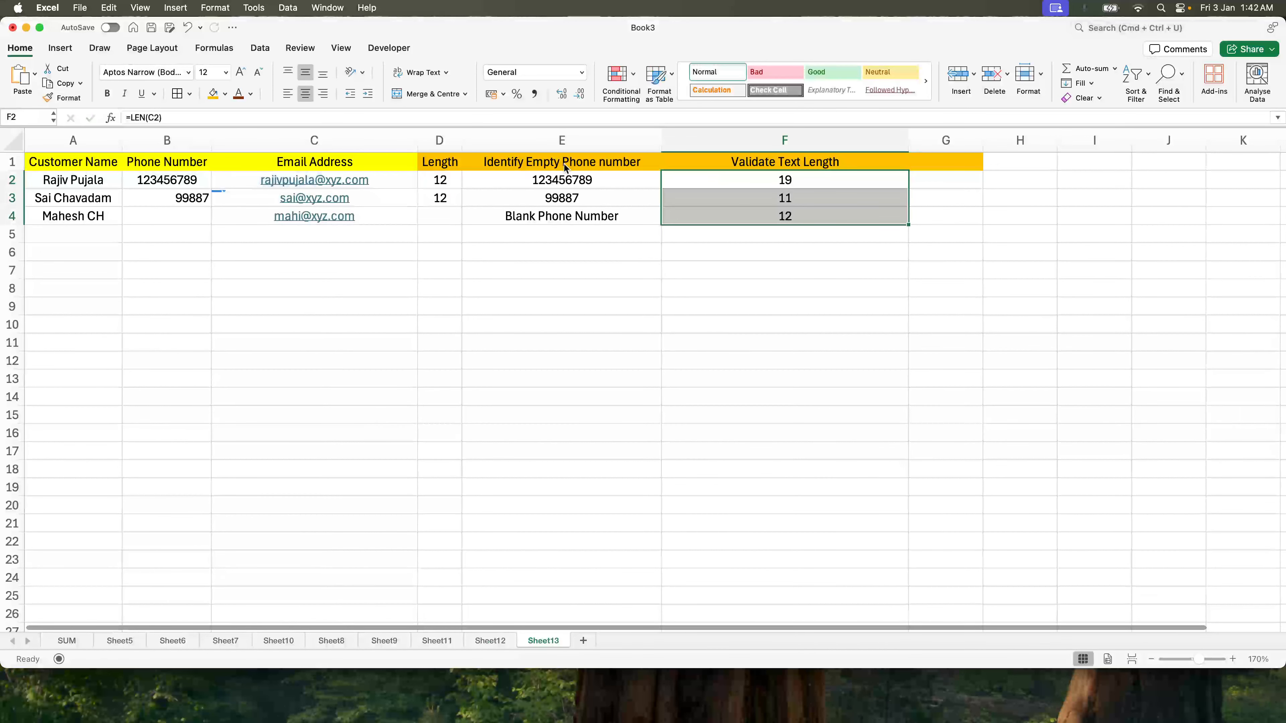
key("Down")
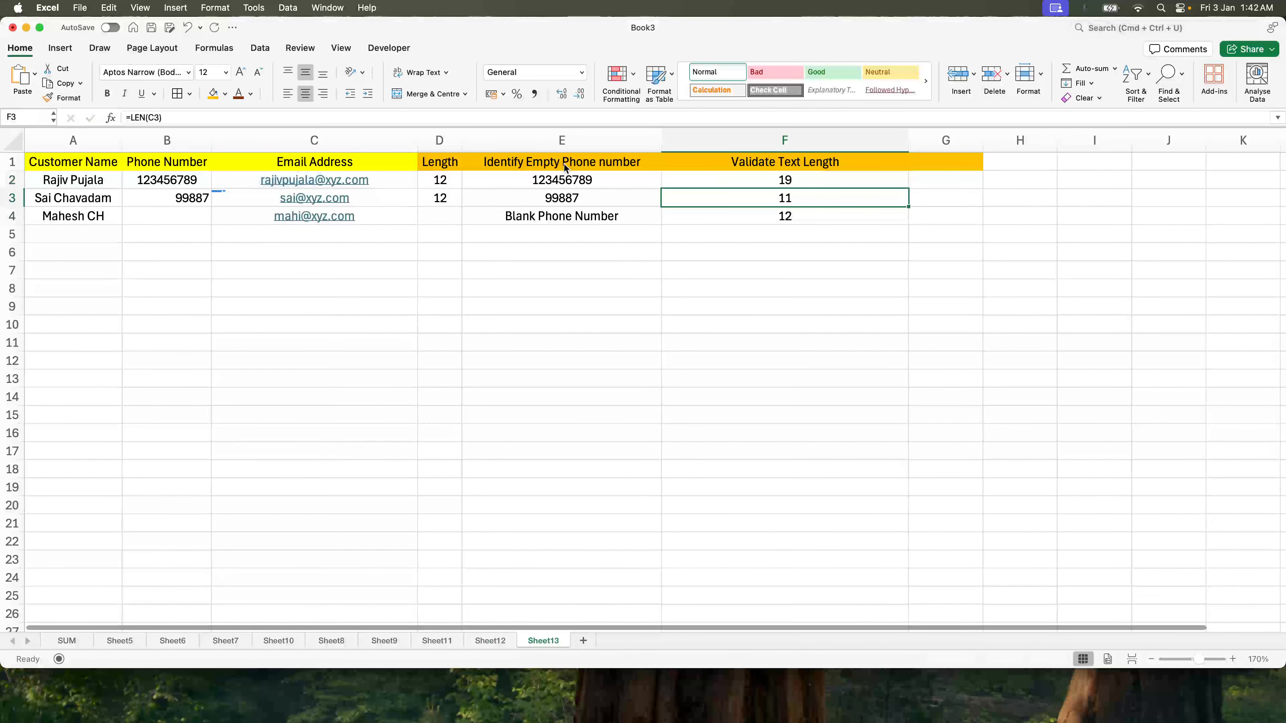
key("Up")
key("Down")
key("Down")
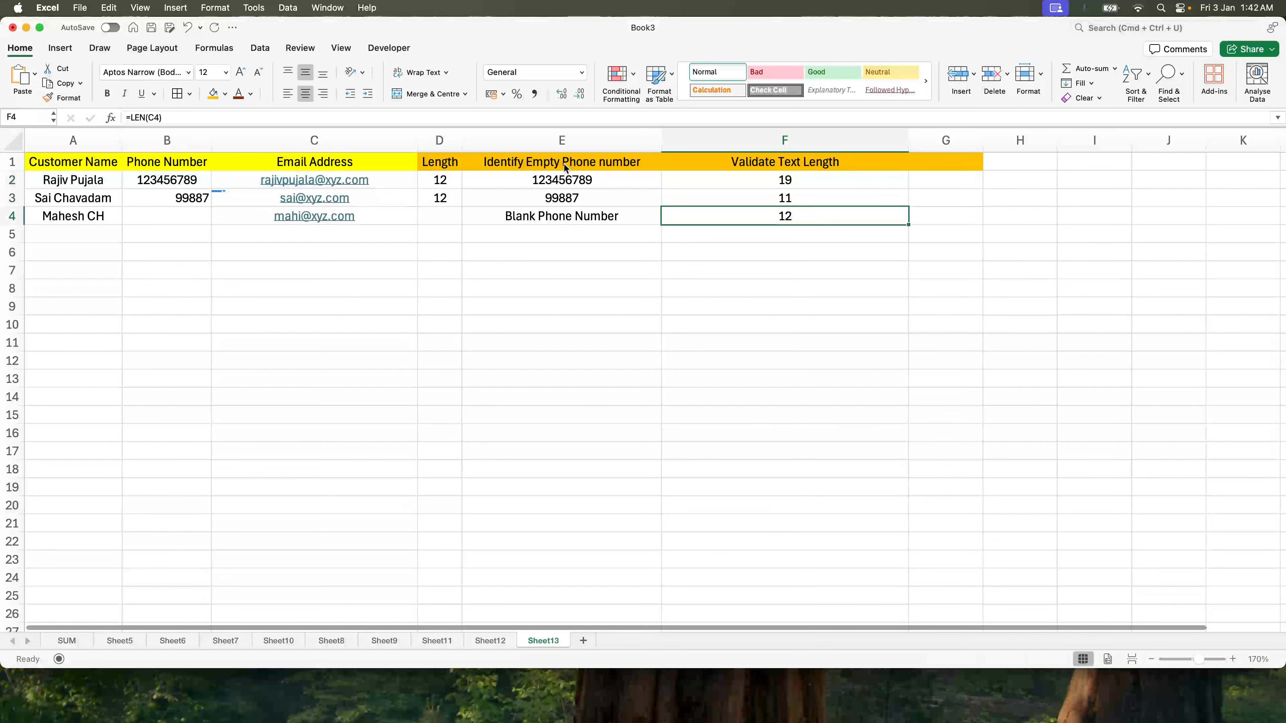
left_click(248, 218)
left_click(147, 117)
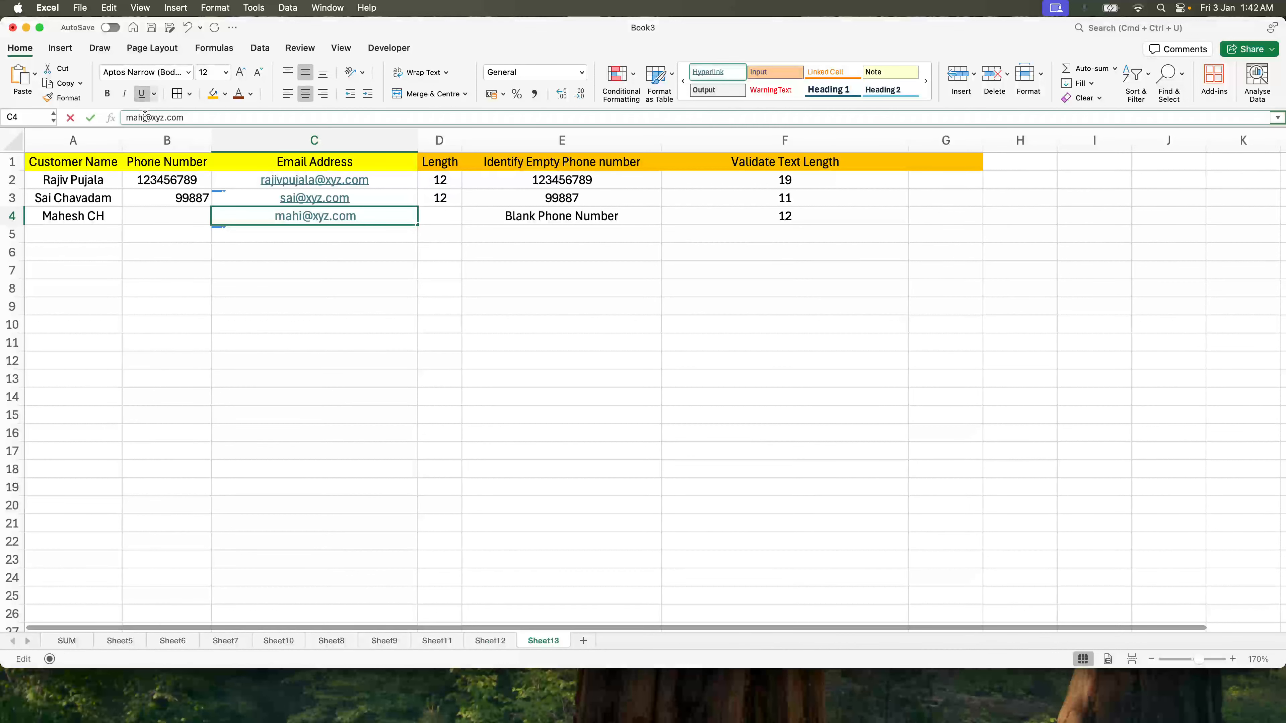
key("BackSpace")
key("BackSpace")
key("Return")
key("Up")
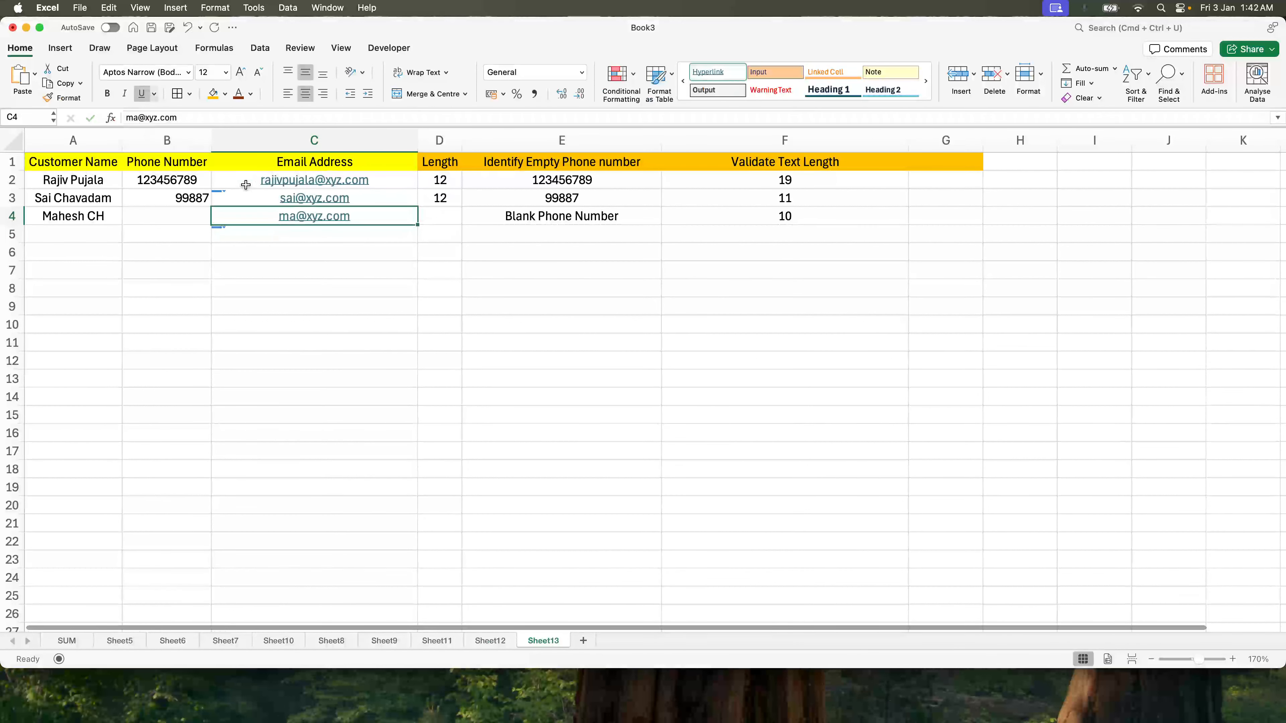
left_click(245, 197)
left_click(136, 117)
key("BackSpace")
key("BackSpace")
key("Return")
key("Up")
key("Up")
Step: Check the recalculated lengths in F2 and F3
key("Right")
key("Right")
key("Right")
key("Right")
key("Left")
key("Down")
key("Up")
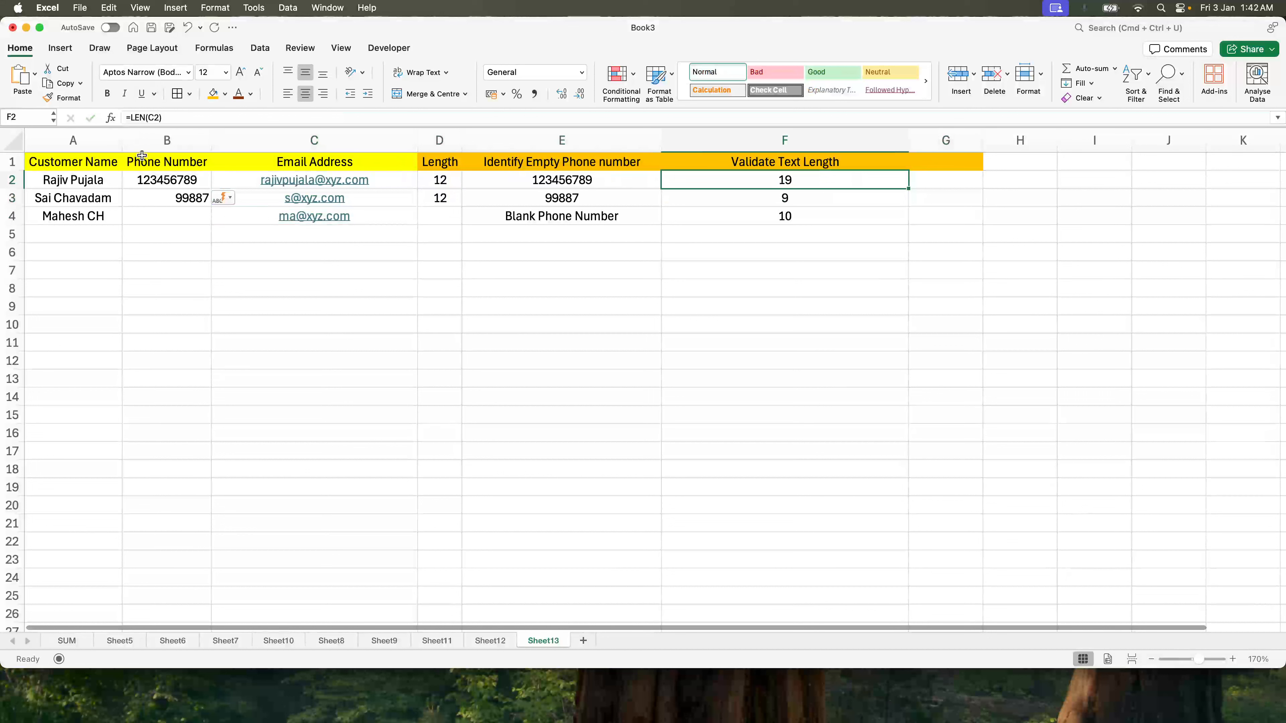
key("Down")
Step: Clear the length formulas from F2:F4
key("shift+Down")
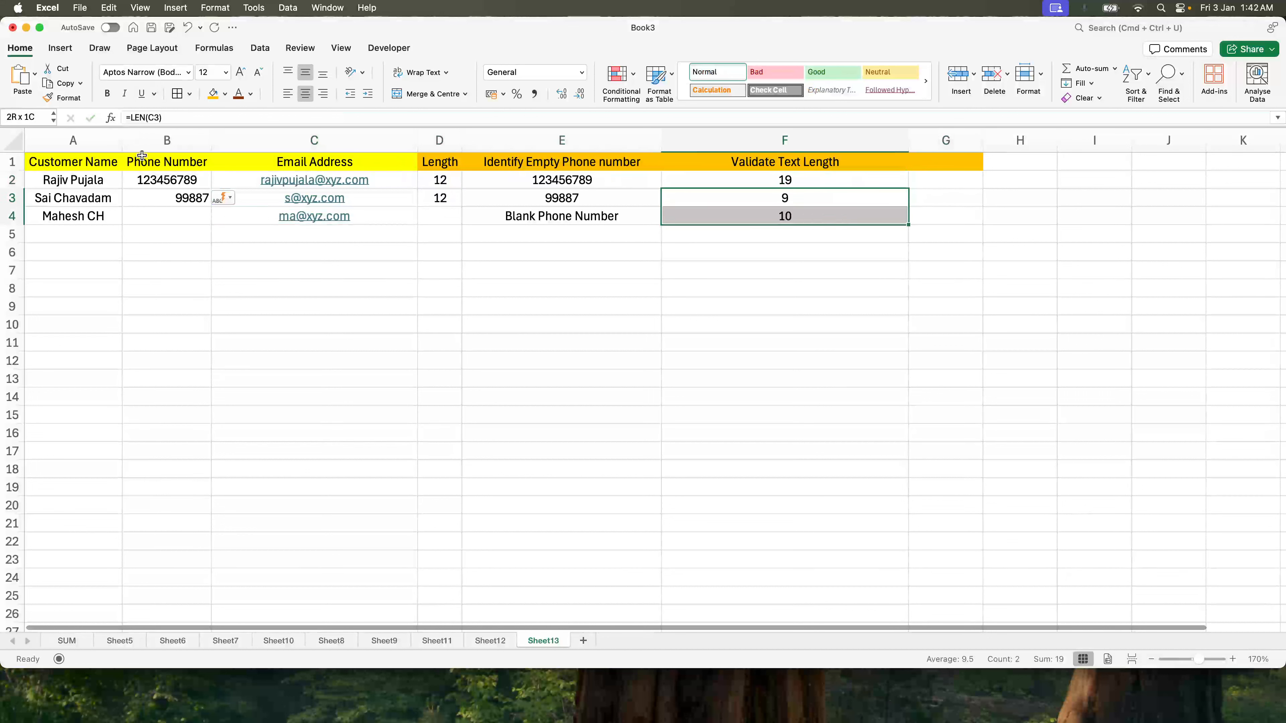
key("Up")
key("Down")
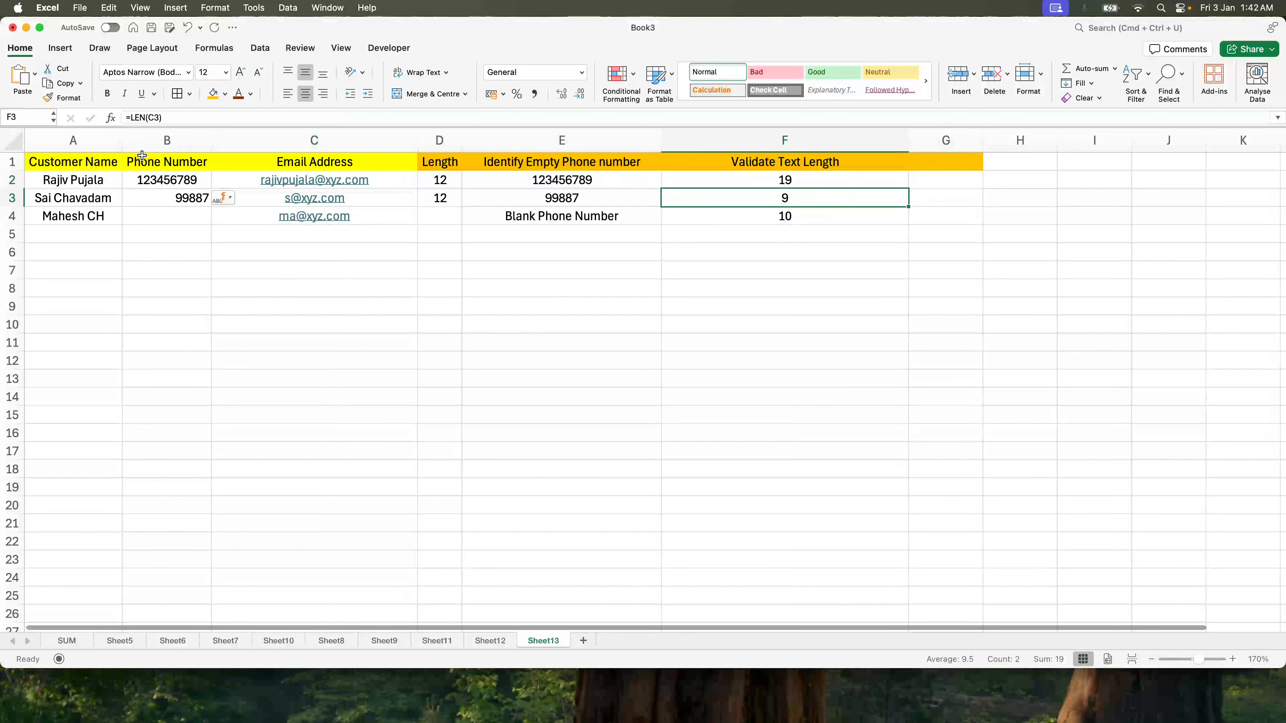
key("Up")
key("shift+Down")
key("shift+Down")
key("Delete")
key("Down")
key("Up")
Step: Enter =IF(LEN(CLEAN(TRIM(B2)))>10, "Too Long", "Valid") in F2
type("=if(")
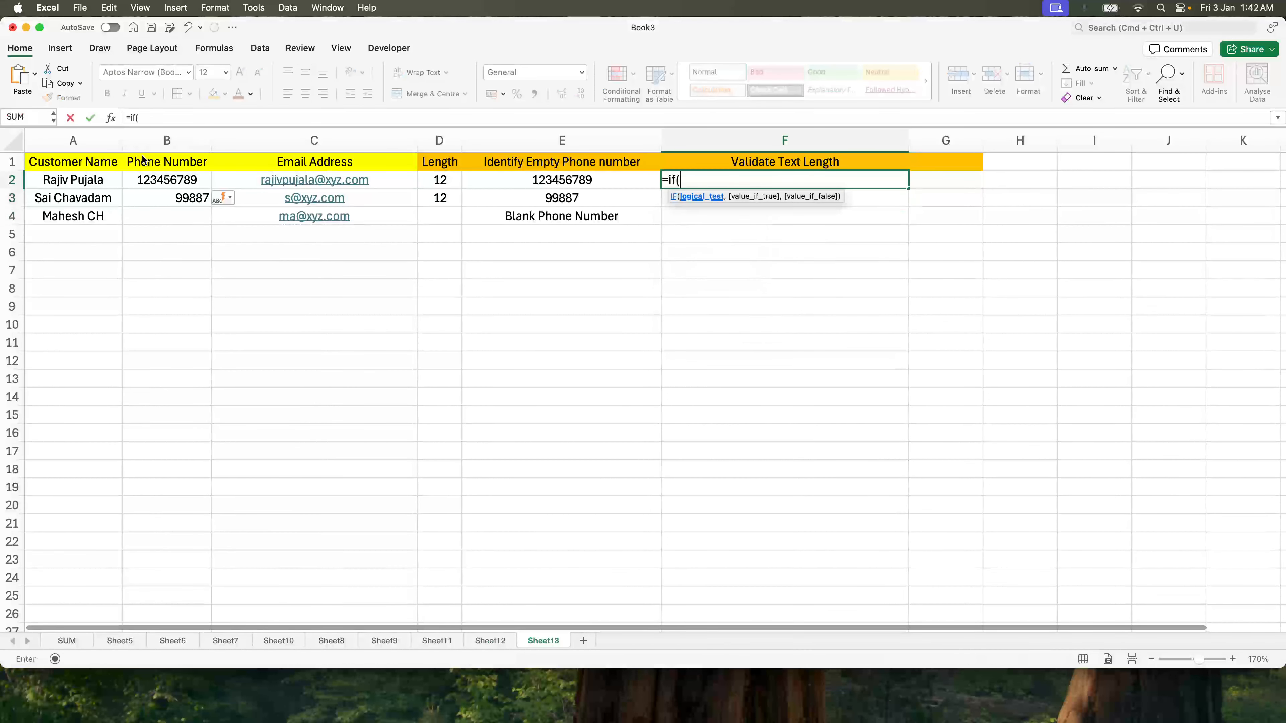
type("clean(")
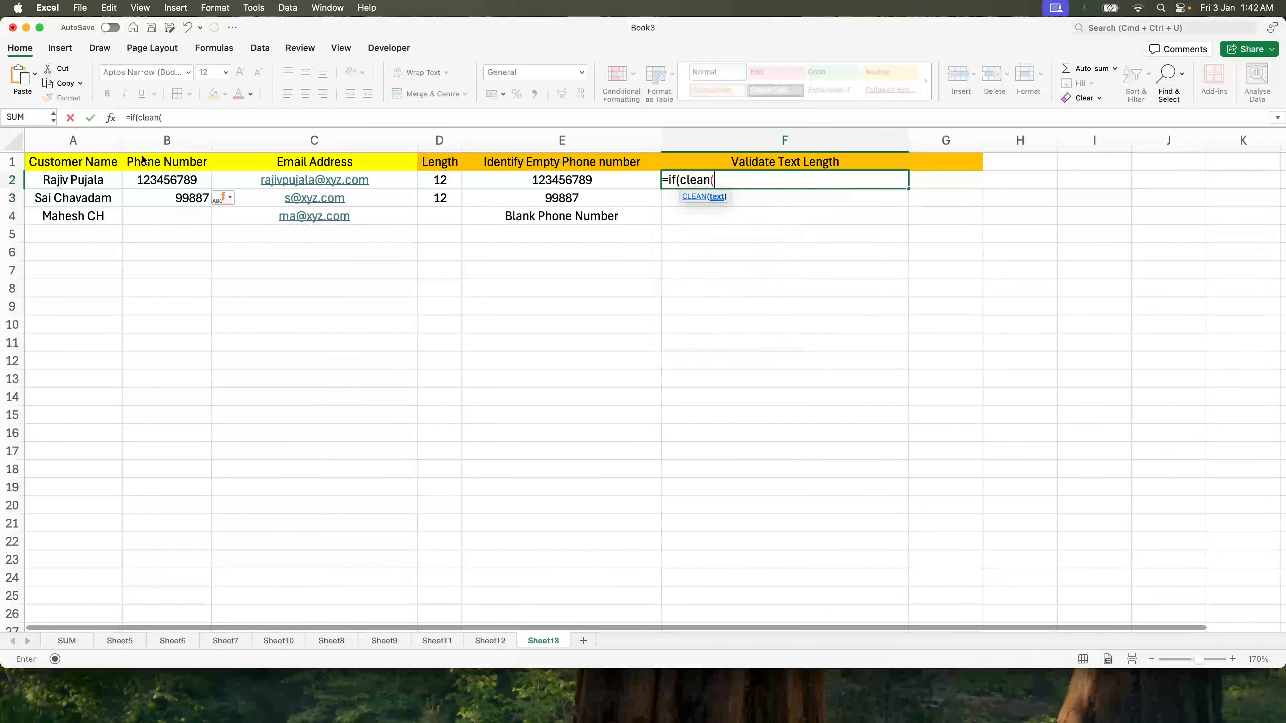
type("trim(")
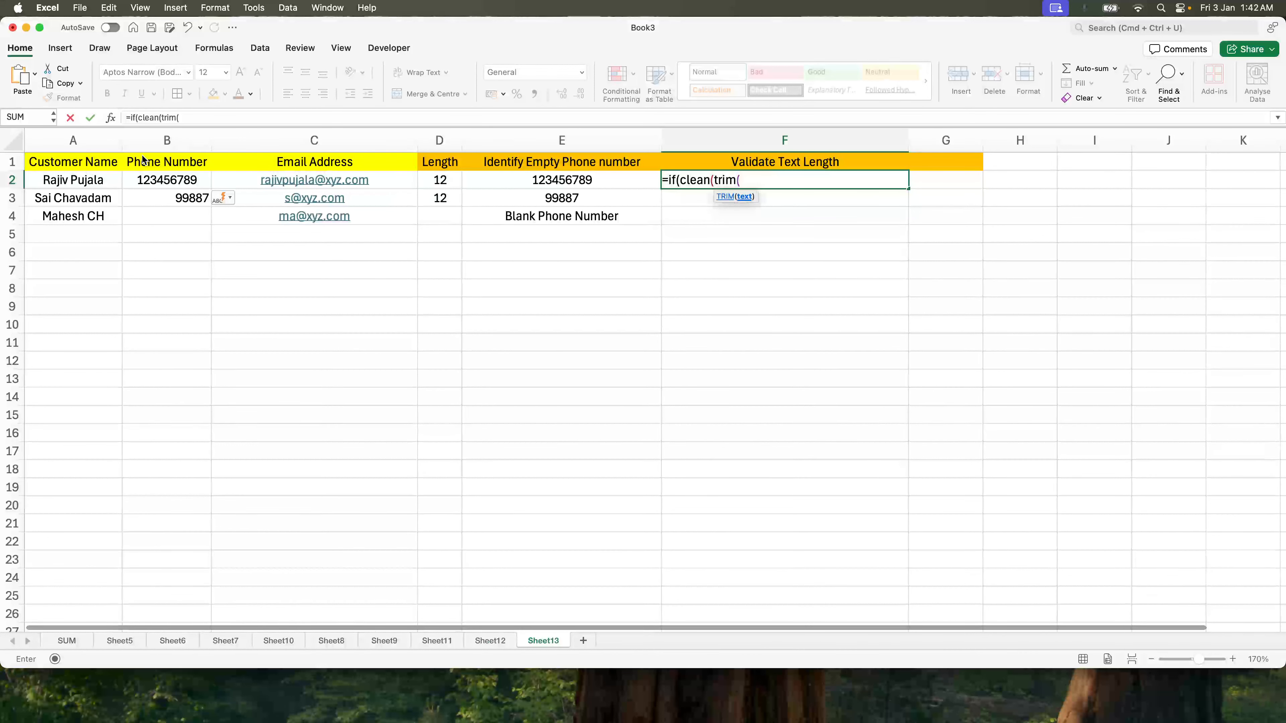
type("B2))")
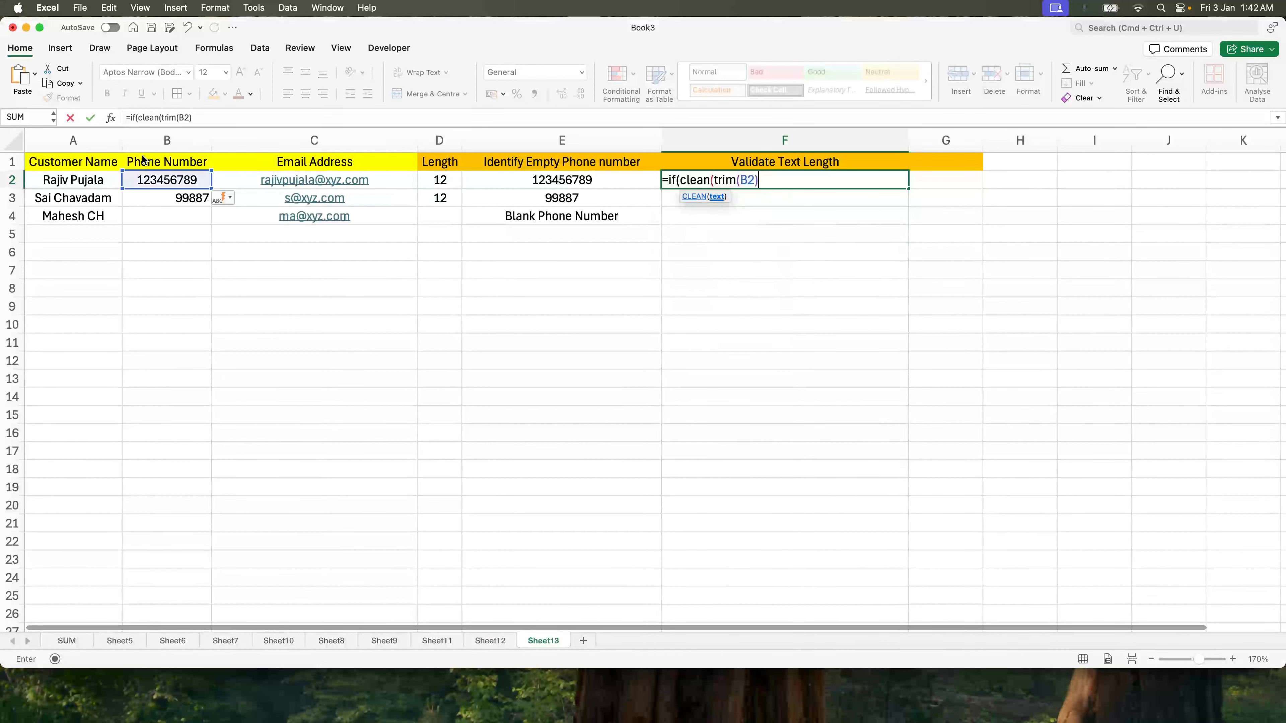
left_click(680, 181)
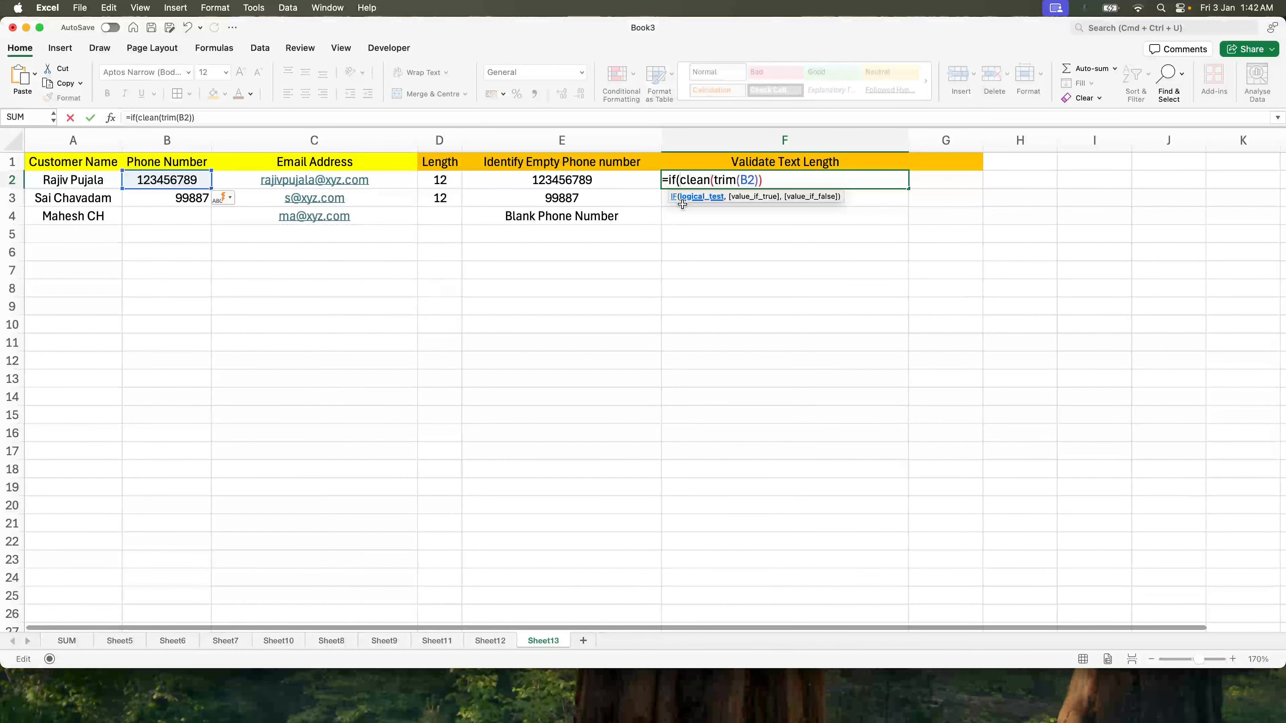
type("lean")
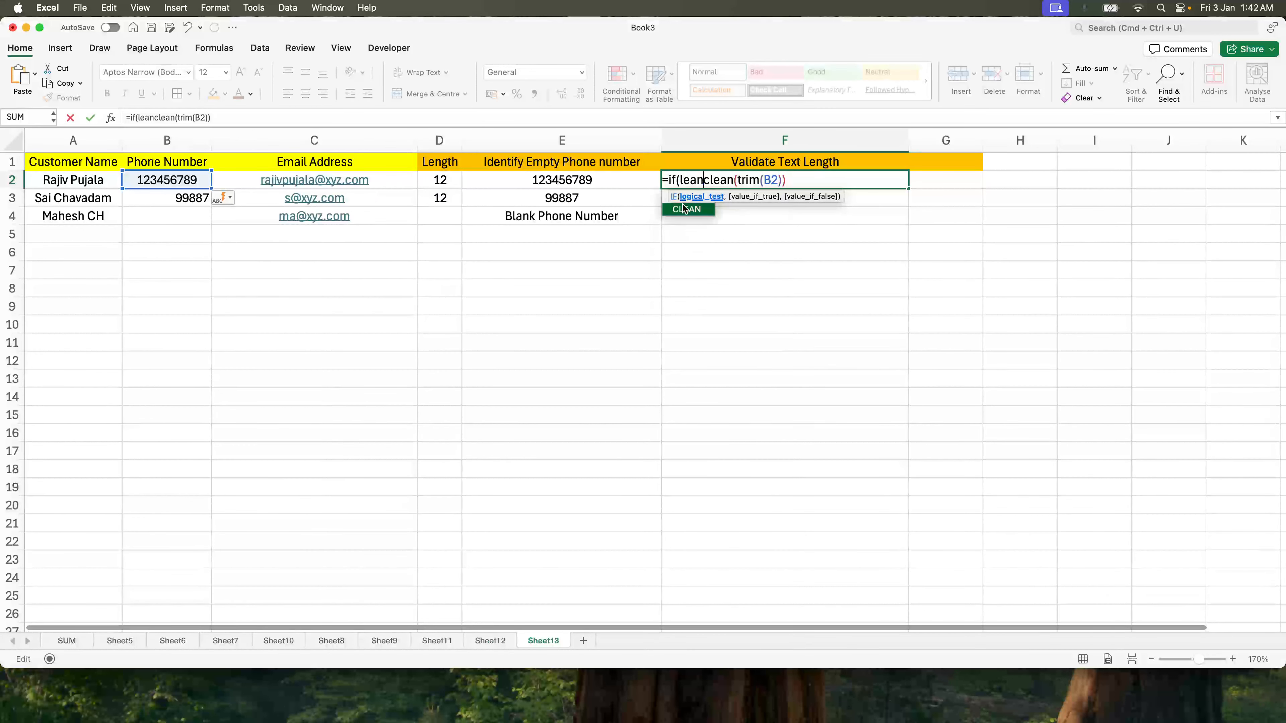
type("(")
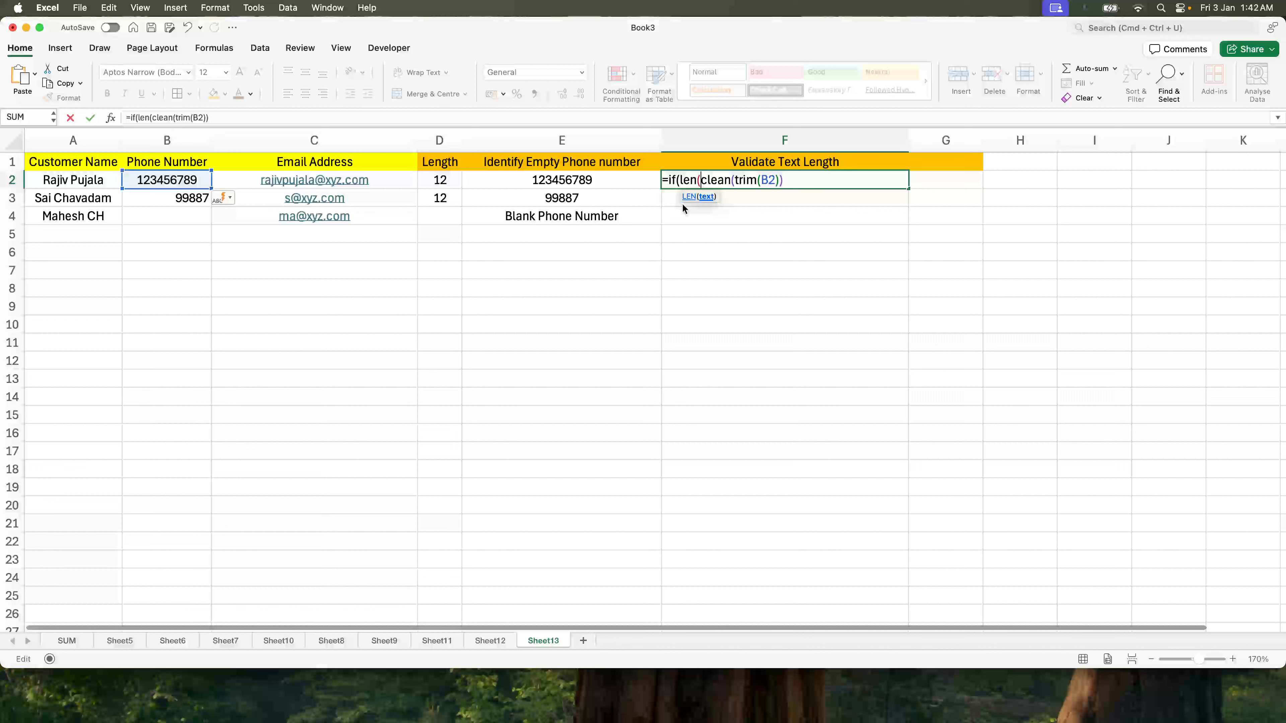
left_click(800, 181)
type(")")
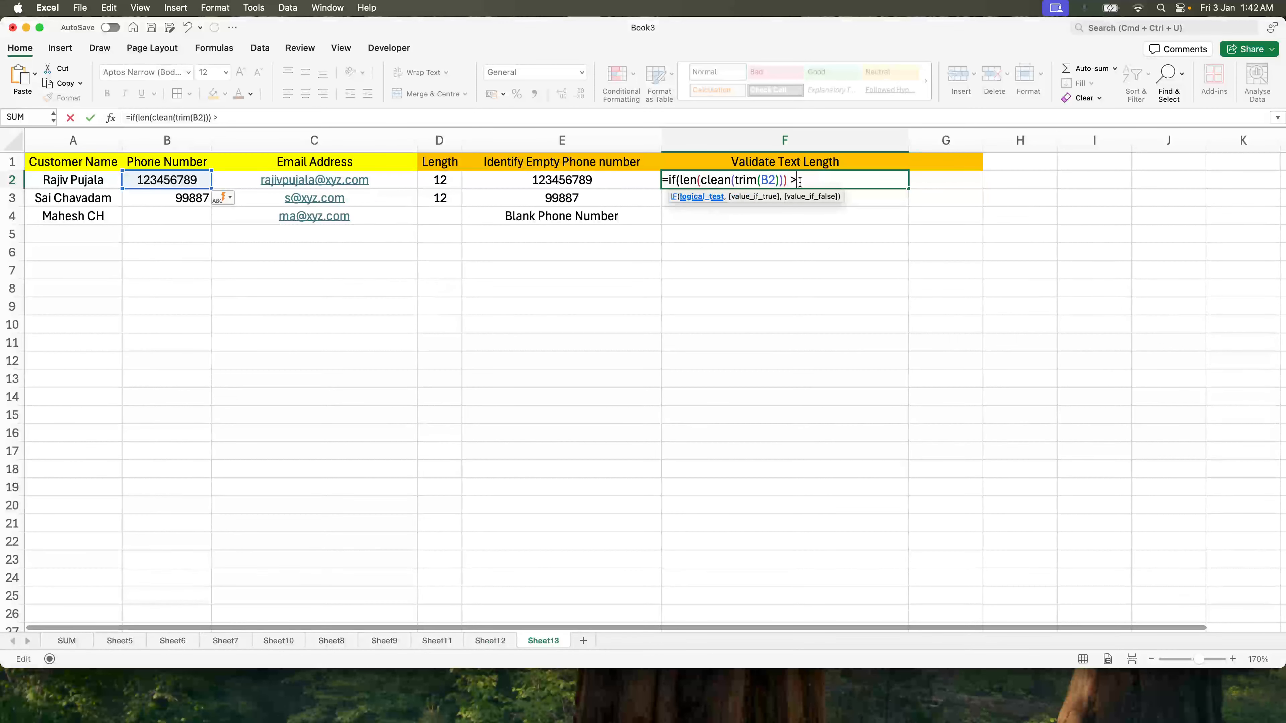
type(" >10, \"Too Long\", \"Valid")
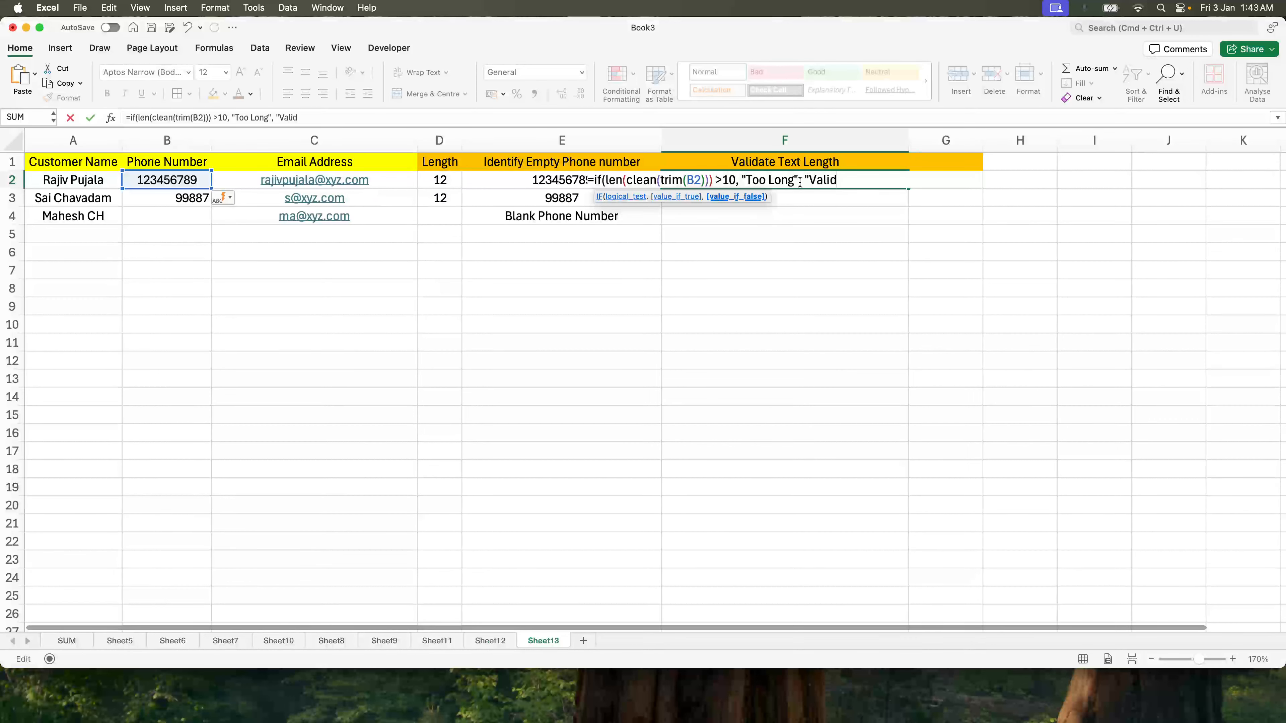
key("Return")
key("Return")
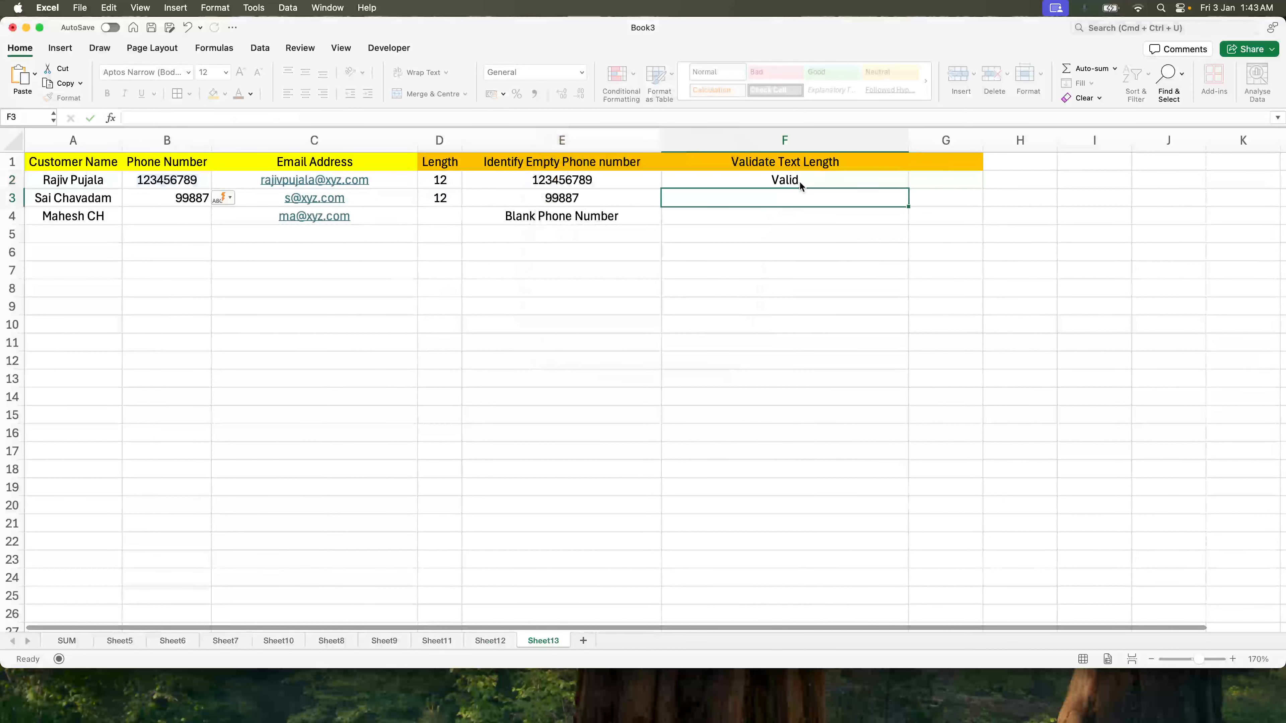
Step: Fill the formula down to F4 and correct its reference from B2 to C2
left_click(818, 177)
key("shift+Down")
key("shift+Down")
key("ctrl+d")
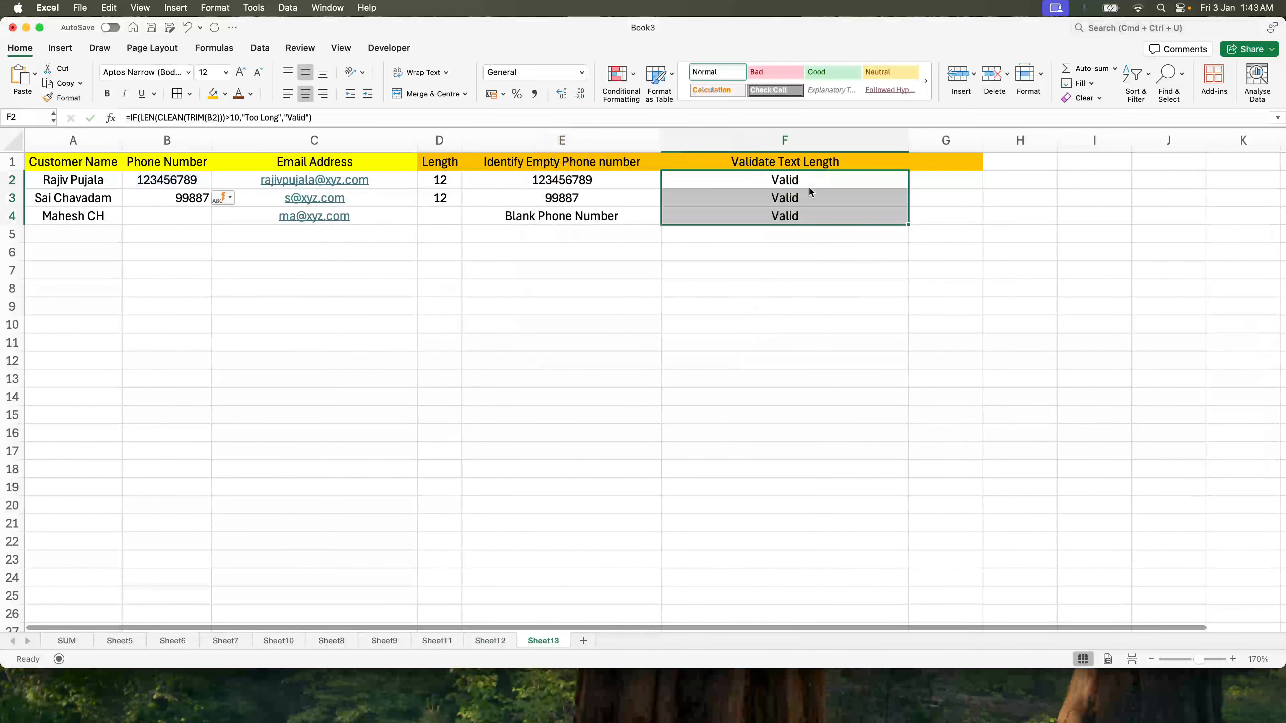
left_click(786, 187)
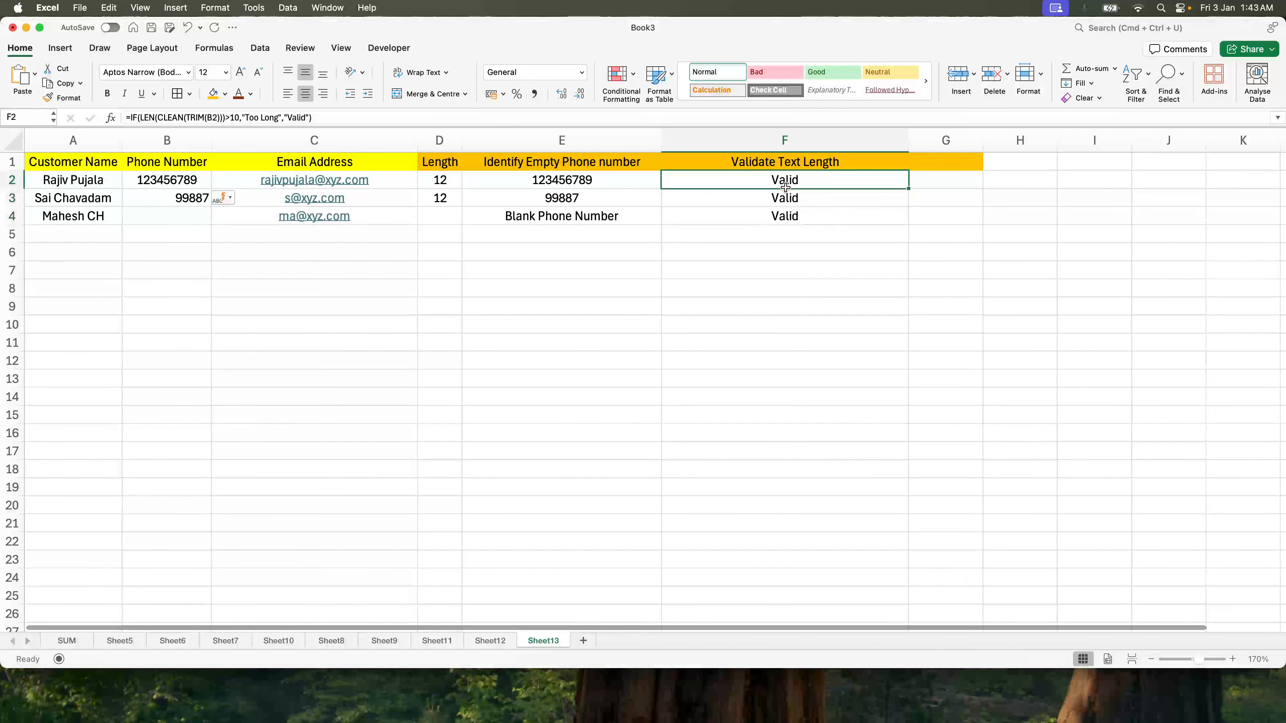
left_click(211, 119)
key("BackSpace")
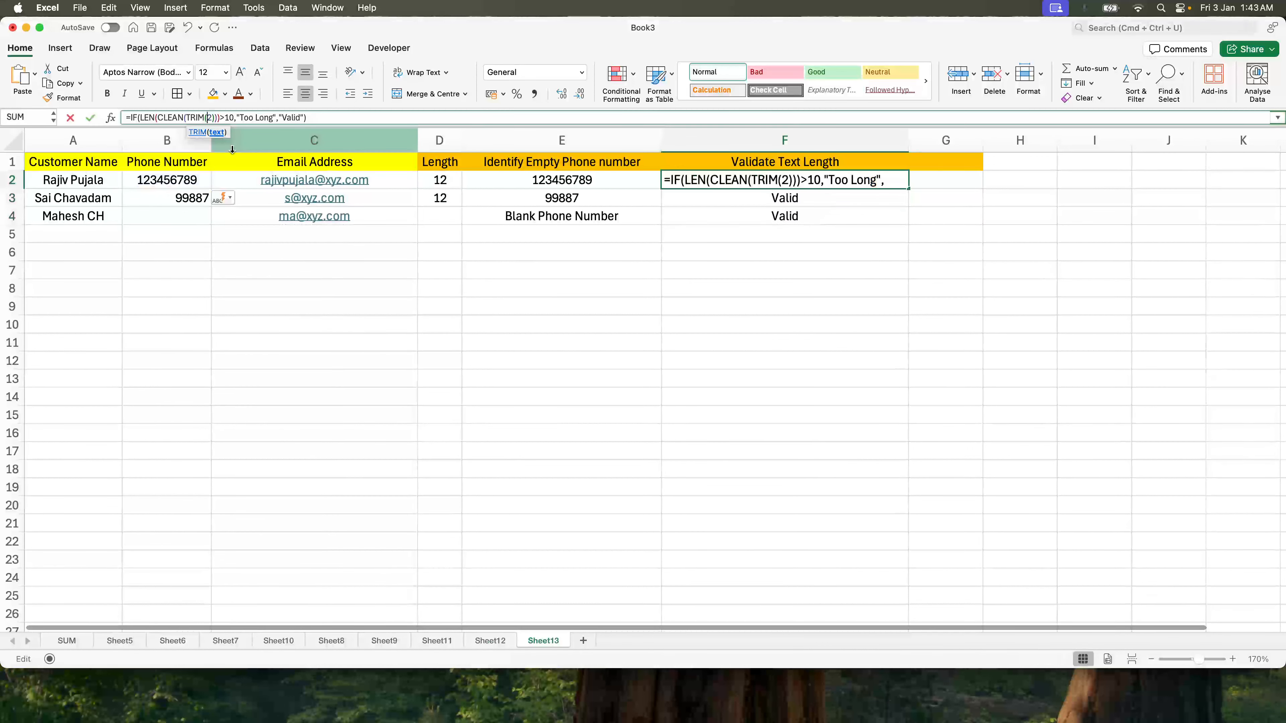
type("c")
key("Return")
key("Up")
Step: Delete the third customer's email in C4, confirming F4 still shows Valid
key("shift+Down")
key("shift+Down")
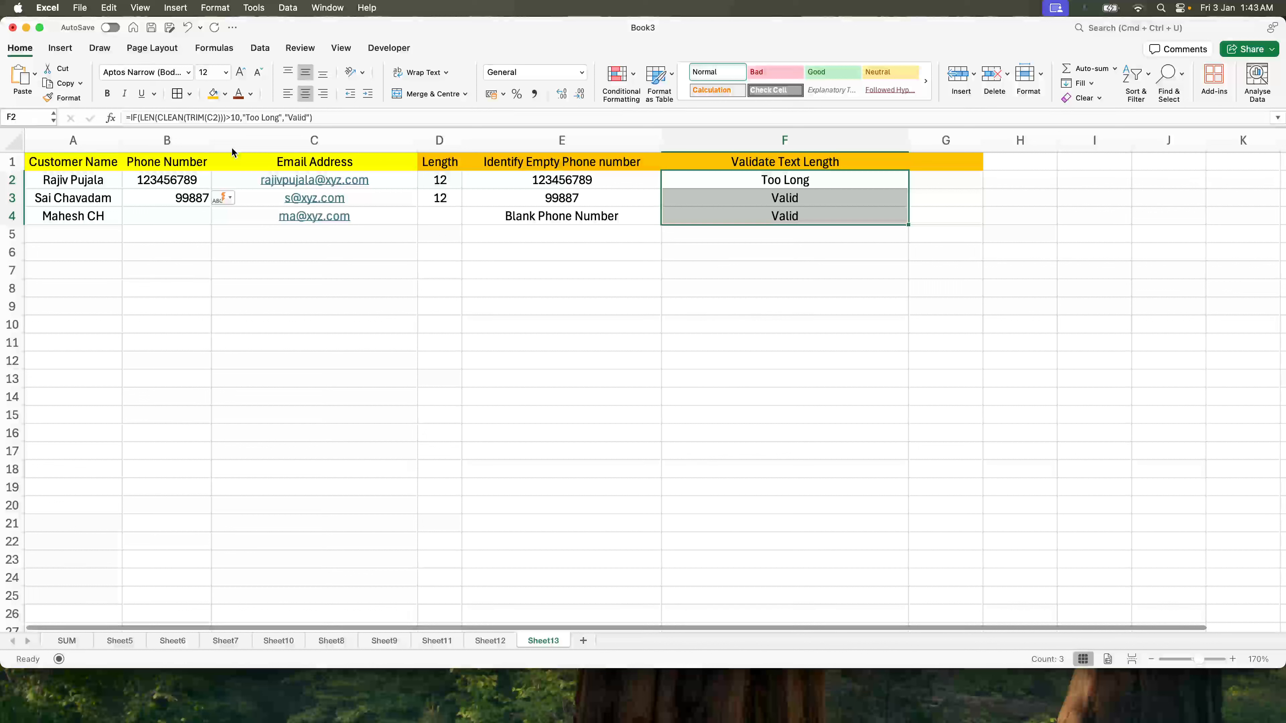
key("shift+Up")
key("shift+Up")
key("Down")
key("Down")
key("Up")
key("Up")
key("Down")
key("Left")
key("Left")
key("Left")
key("Left")
key("Down")
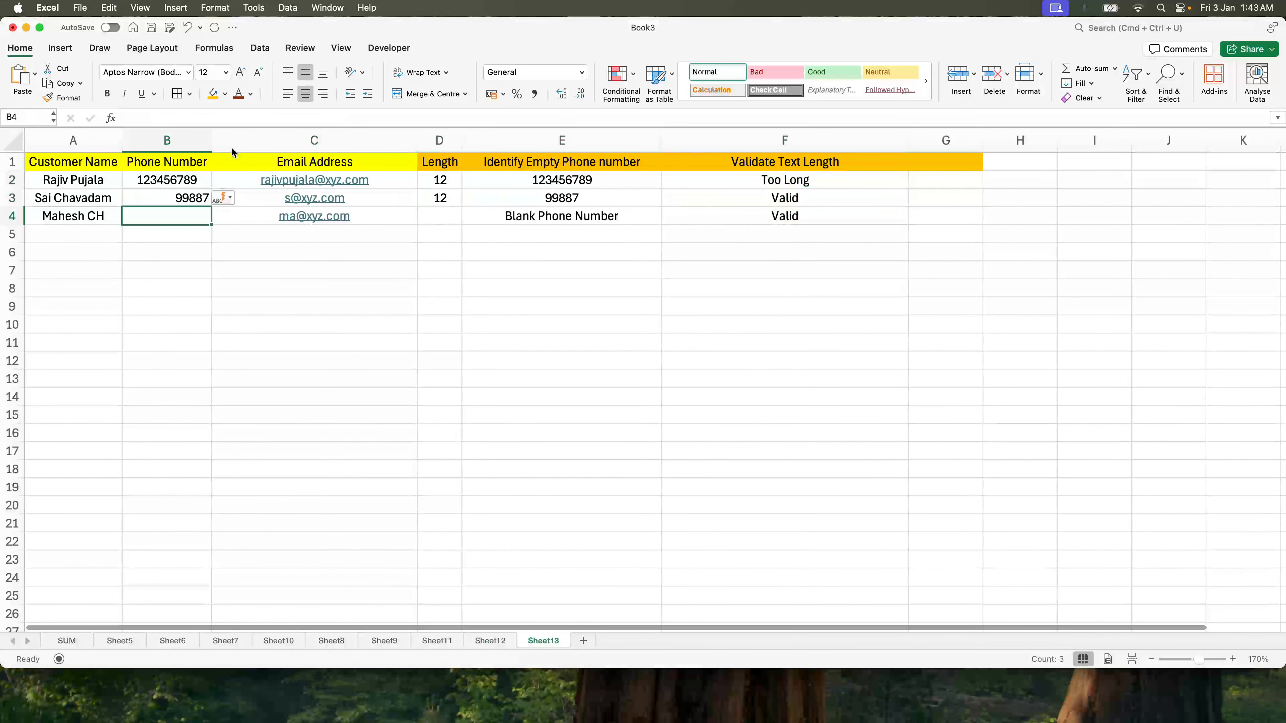
key("Right")
key("Delete")
key("Right")
key("Right")
key("Right")
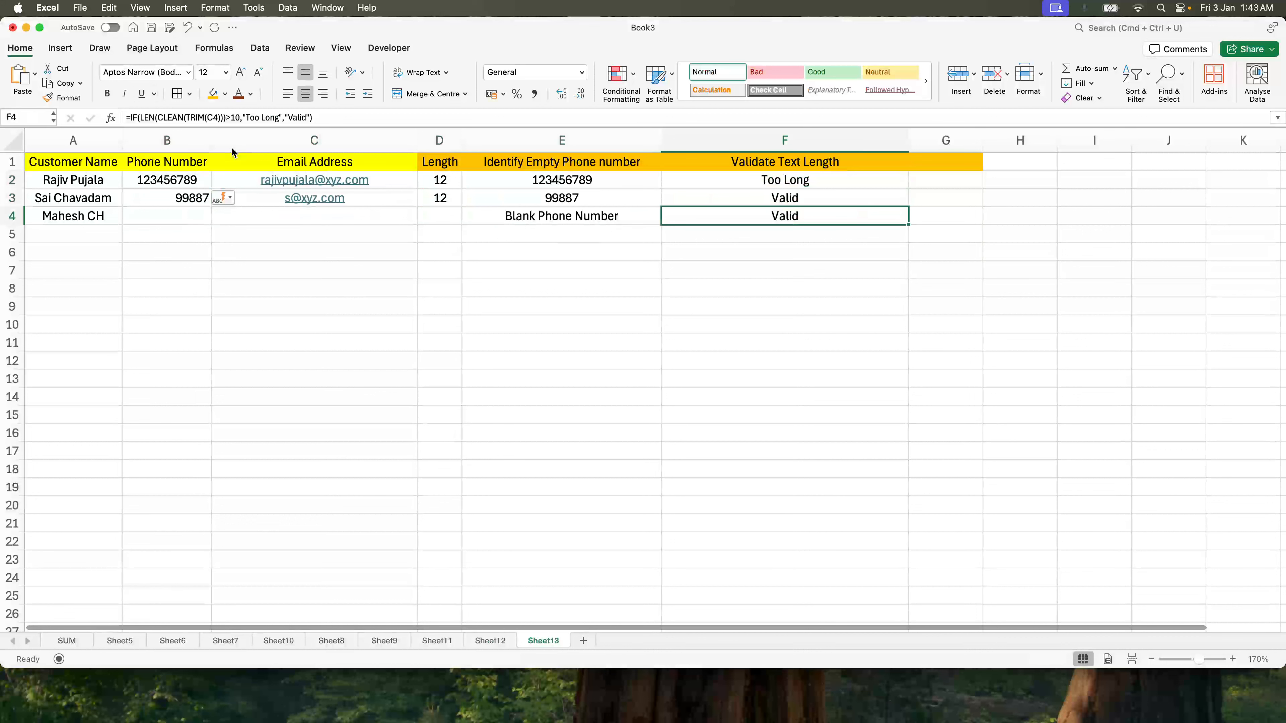
left_click(759, 183)
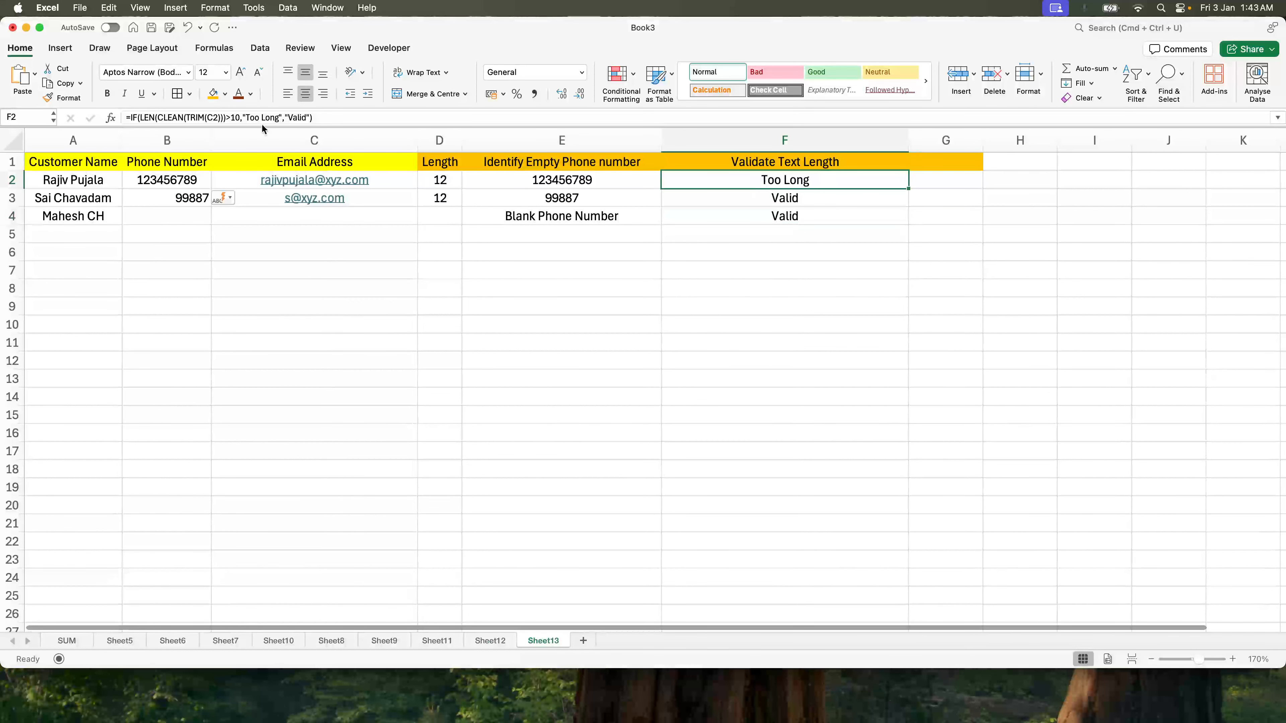
Step: Start an AND edit in F2, cancel it, and widen column F to fit the formula
left_click(141, 116)
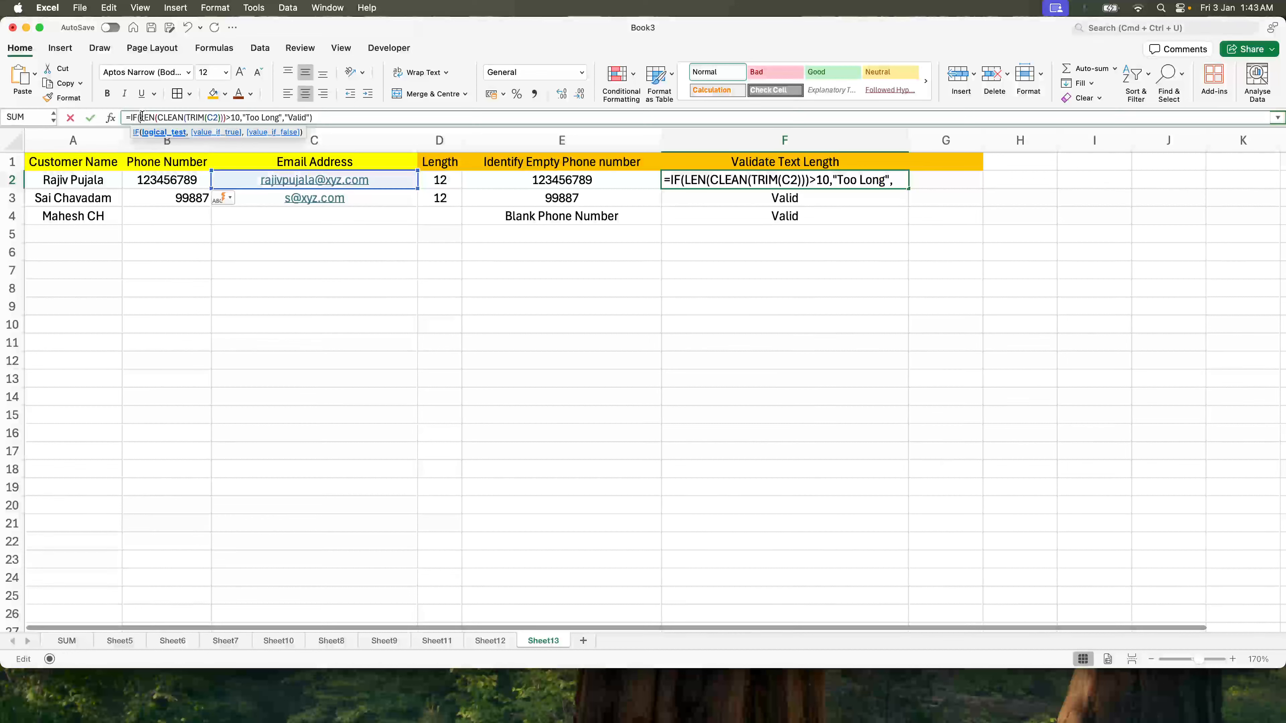
type("and")
key("Escape")
key("Escape")
left_click(841, 250)
left_click_drag(908, 140, 1062, 139)
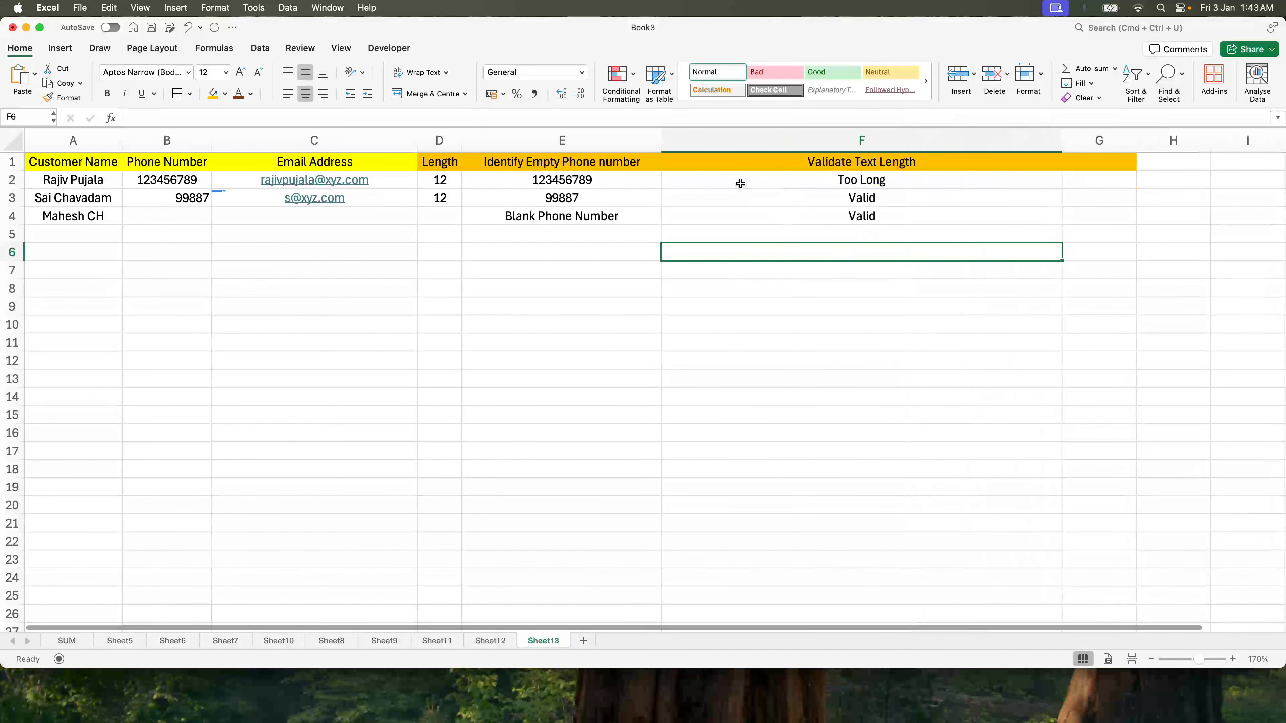
Step: Wrap F2's condition in AND with C2<>"" and commit the formula
double_click(740, 183)
left_click(683, 184)
type("and(LEN(CLEAN(TRIM(C2)))>10, ,\"")
left_click(851, 183)
type(", ,\"")
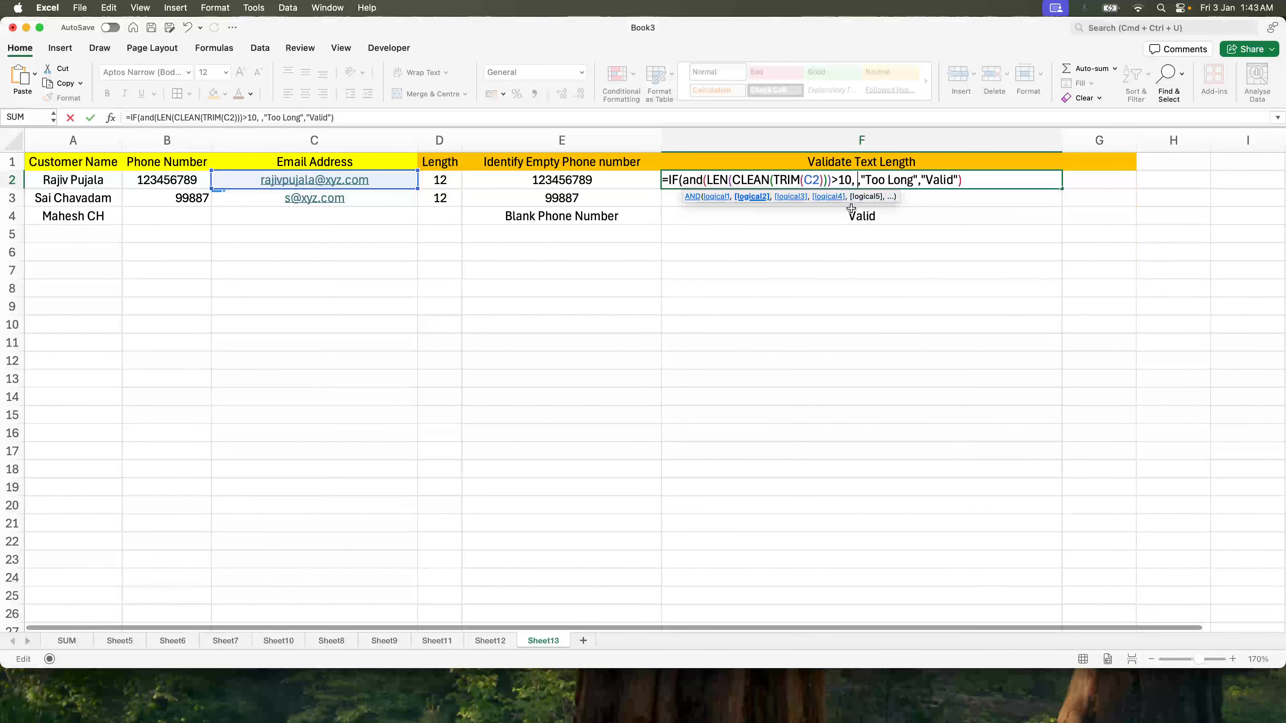
left_click(384, 183)
type("<>\"\")")
key("ctrl+Return")
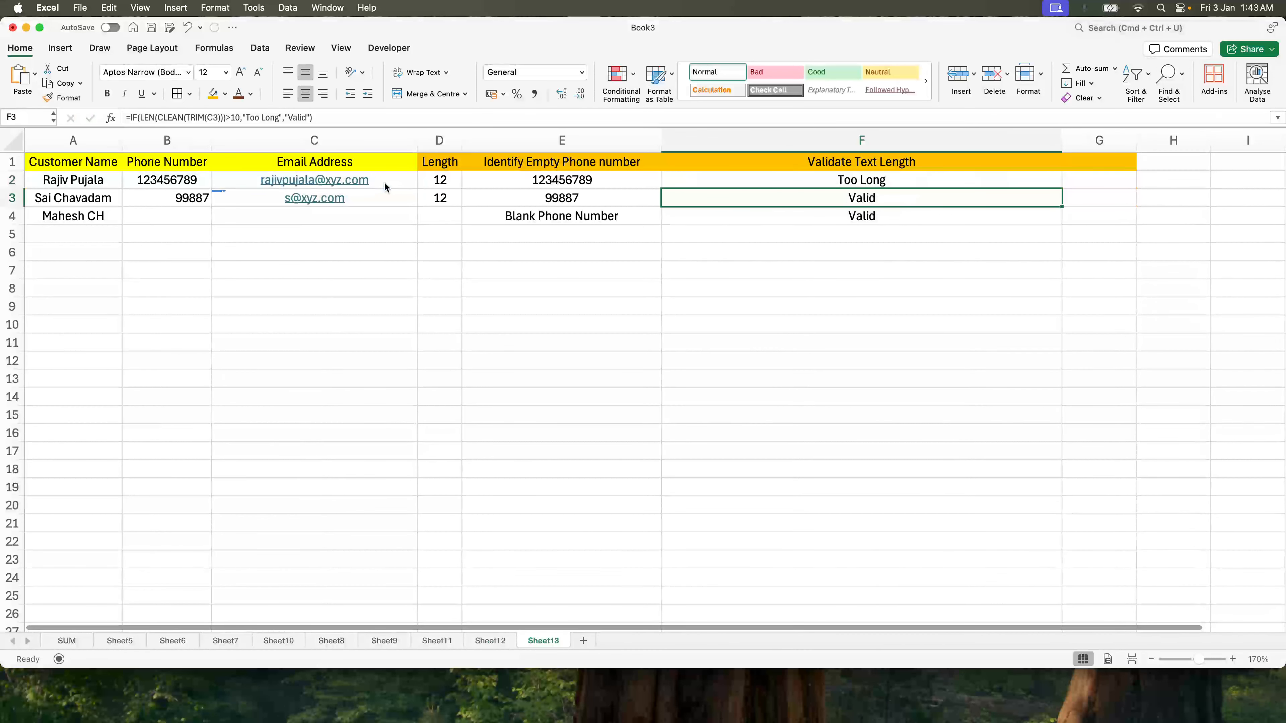
Step: Undo the AND version to restore the plain length-check formula, then move to C4
key("shift+Down")
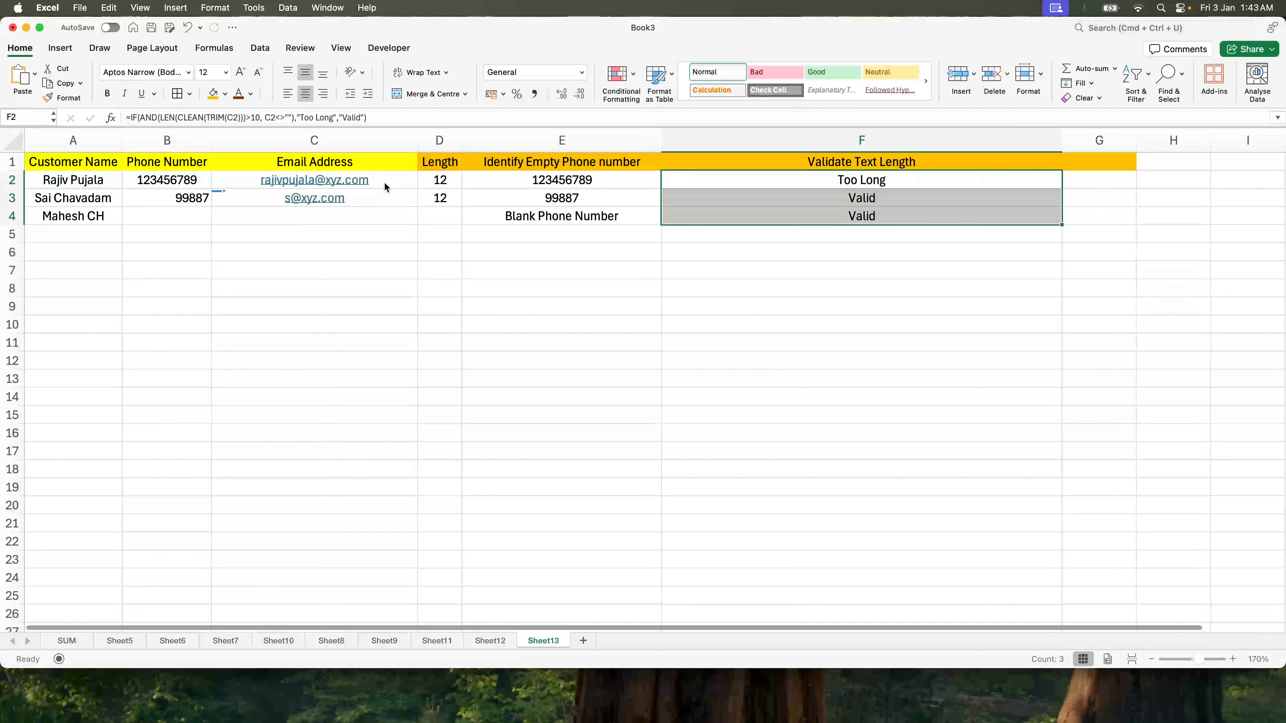
key("Down")
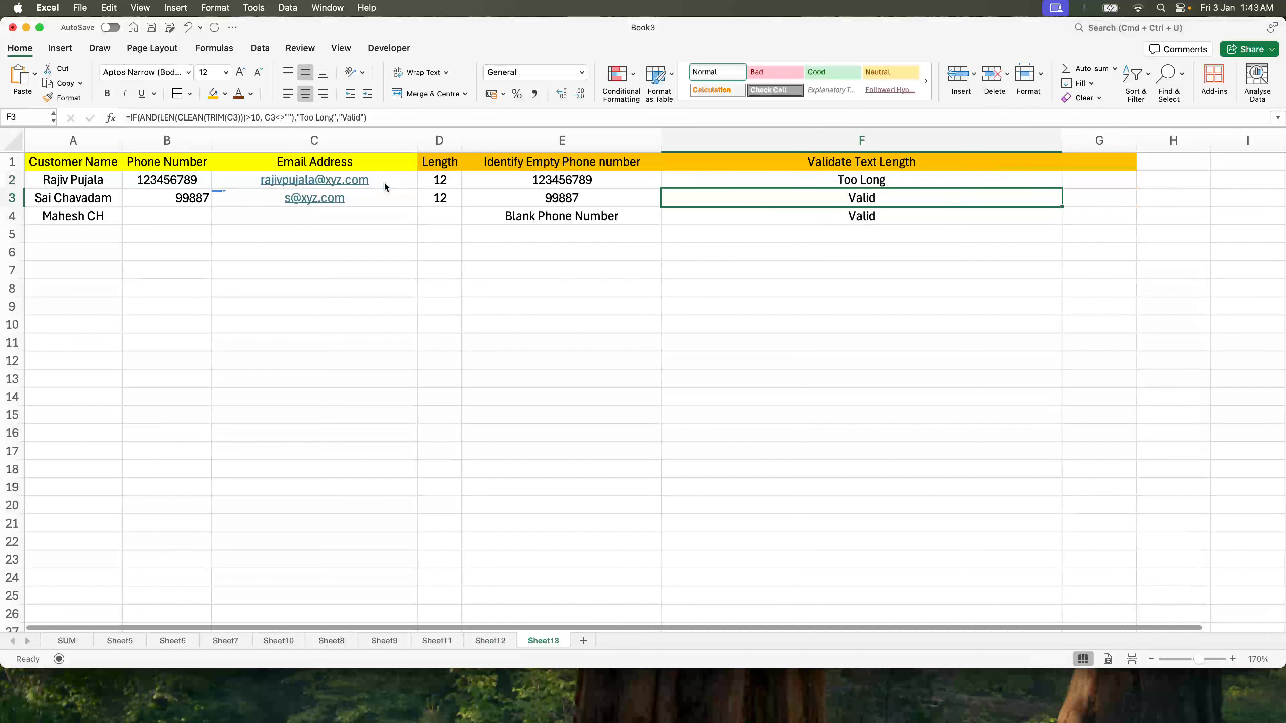
key("Down")
key("Up")
key("super+z")
key("super+z")
key("Down")
key("Left")
key("Left")
key("Down")
key("Left")
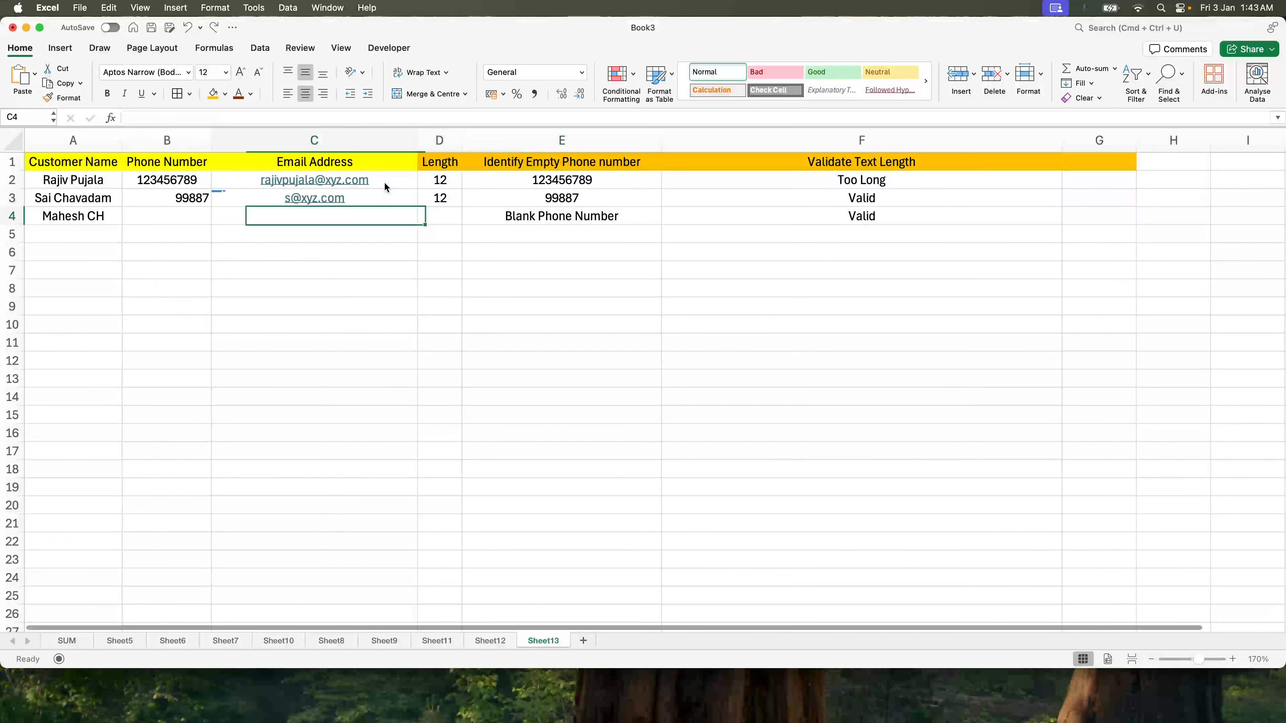
Step: Enter a sample email address in C4 and review the formulas in F2 through F4
type("s@xyz.com")
key("Return")
key("Up")
key("Right")
key("Right")
key("Right")
key("Up")
key("Up")
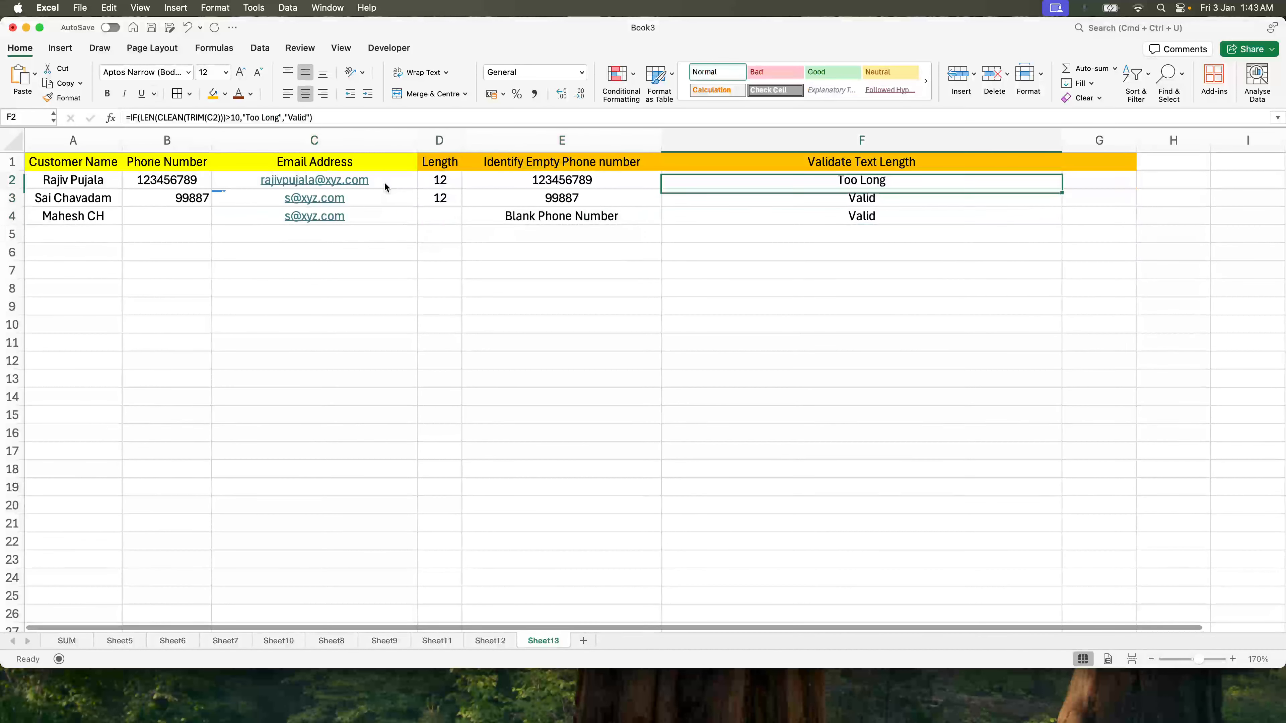
key("Down")
key("Down")
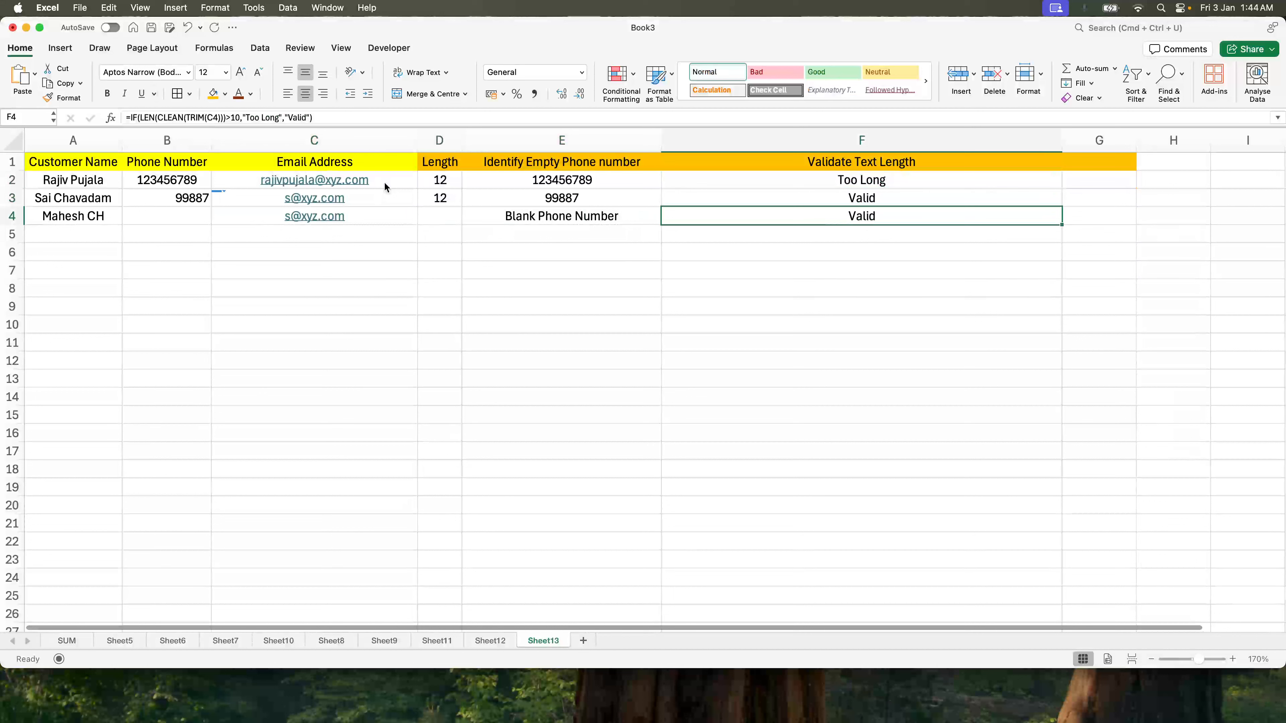
key("Up")
key("Up")
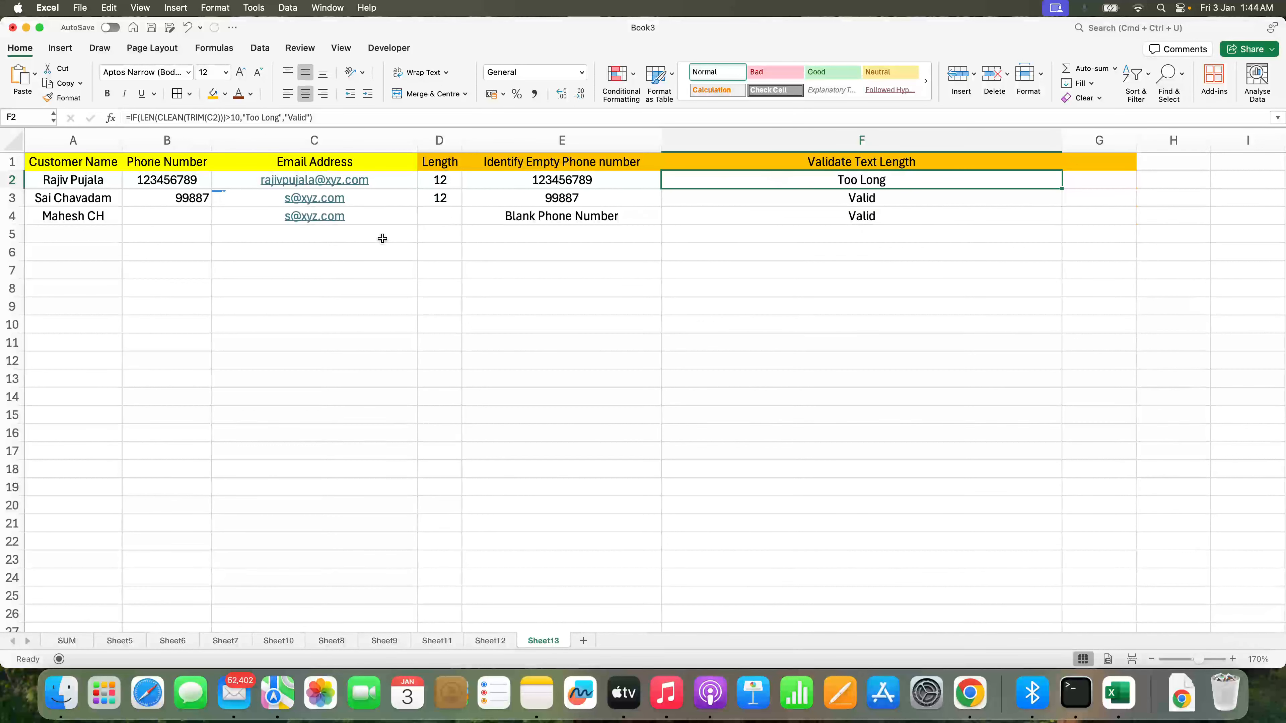
Step: Clear the email in C4 and the Validate Text Length results in F2:F4
left_click(368, 217)
key("Delete")
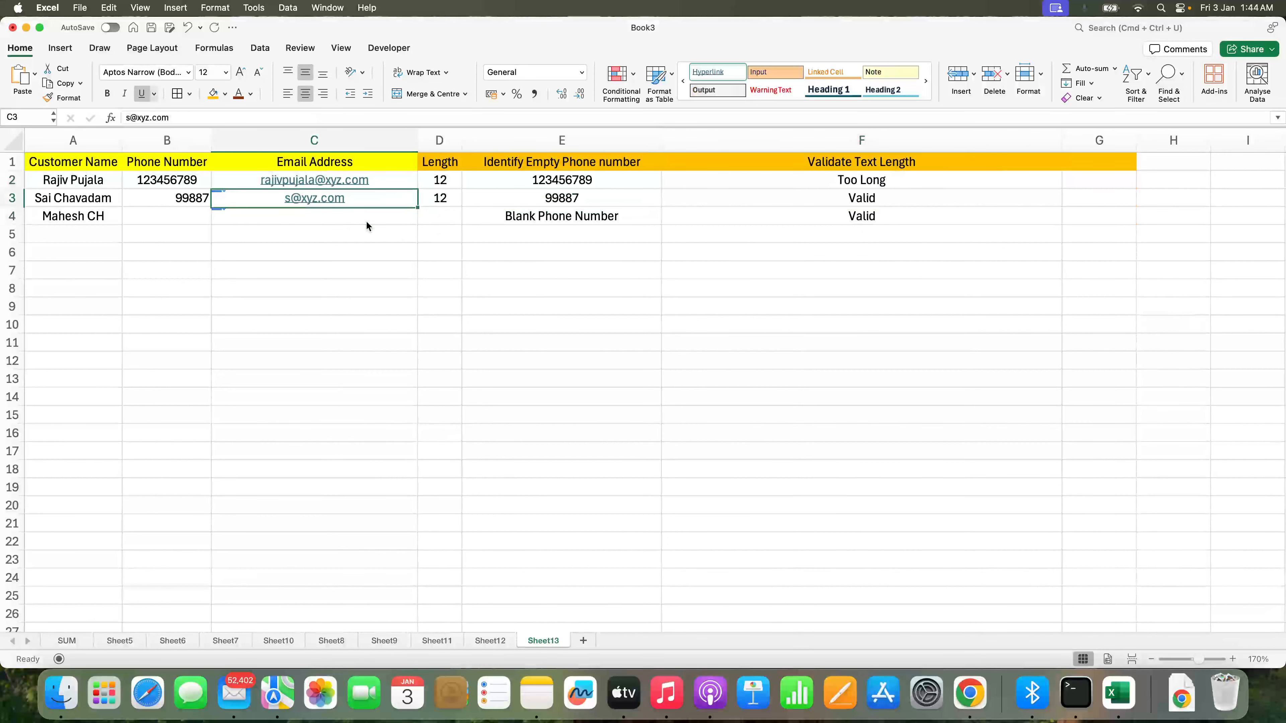
key("Right")
key("Right")
key("Right")
key("Up")
key("Up")
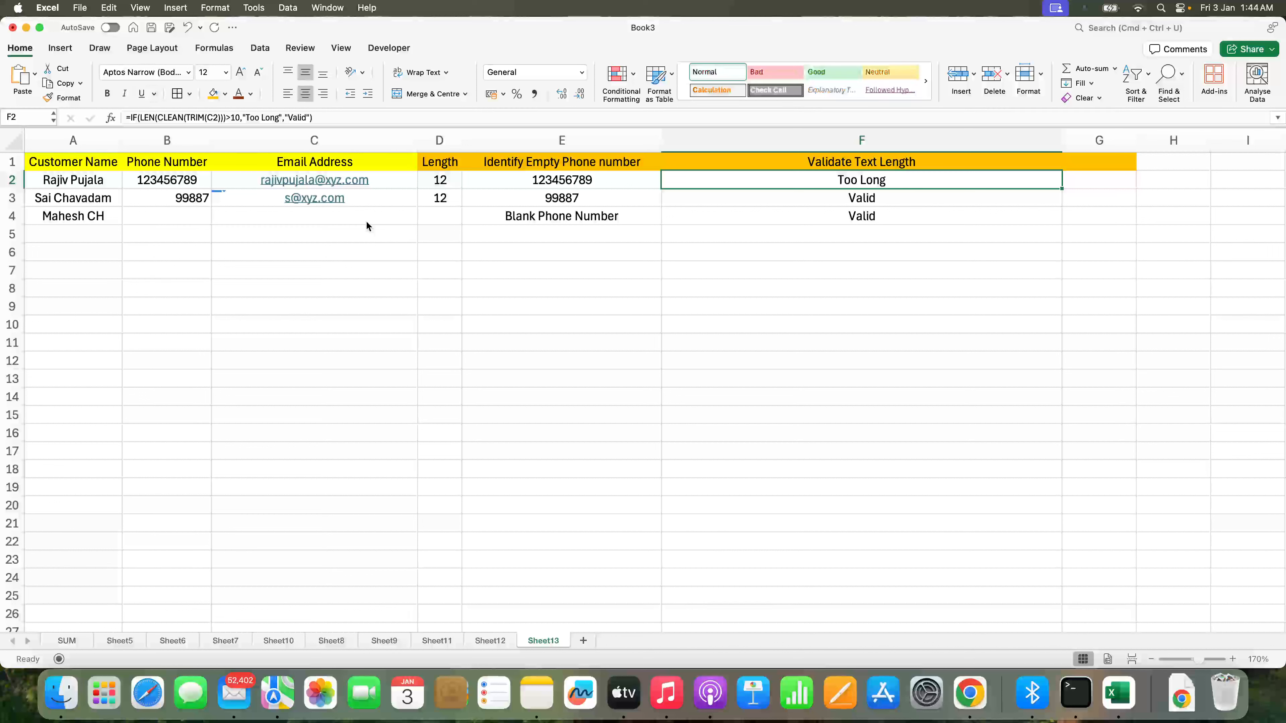
key("shift+Down")
key("shift+Down")
key("Delete")
key("Up")
Step: In F2 write =IF(C2<>"",IF(LEN(CLEAN(TRIM(C2)))>10,"Too Long","Valid") as the nested check
key("Down")
type("=if(")
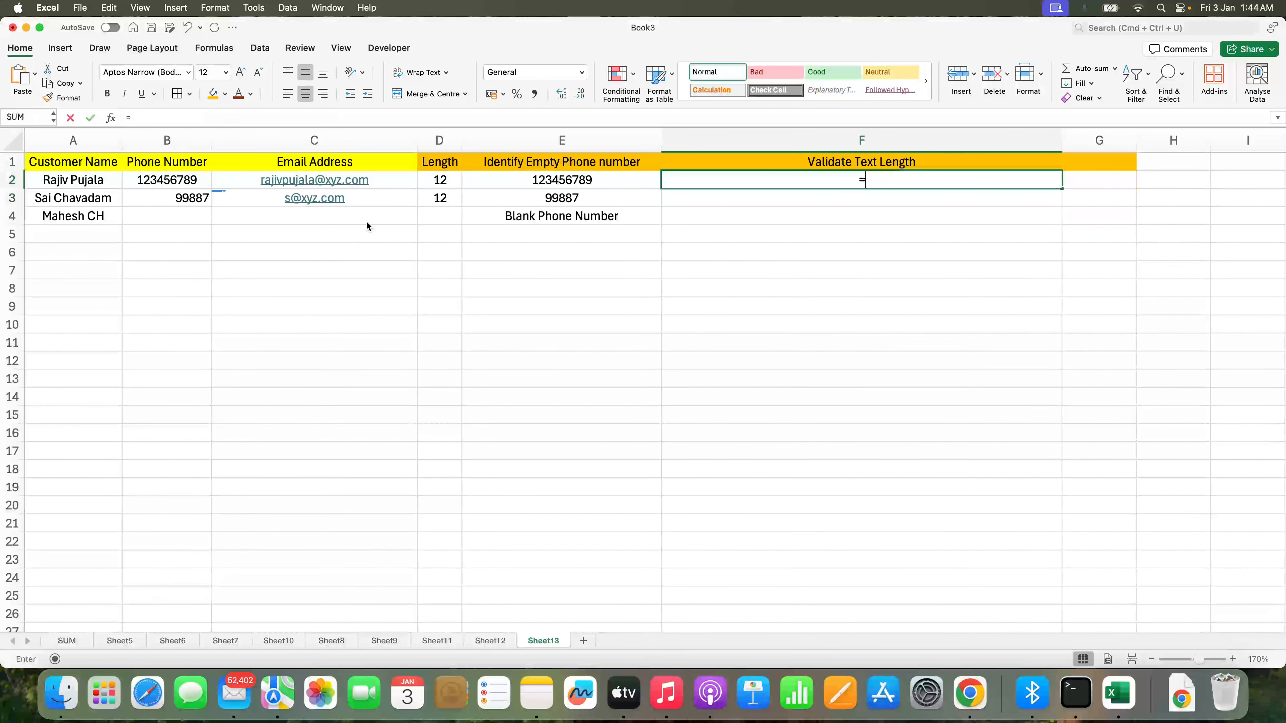
key("Left")
key("Left")
key("Left")
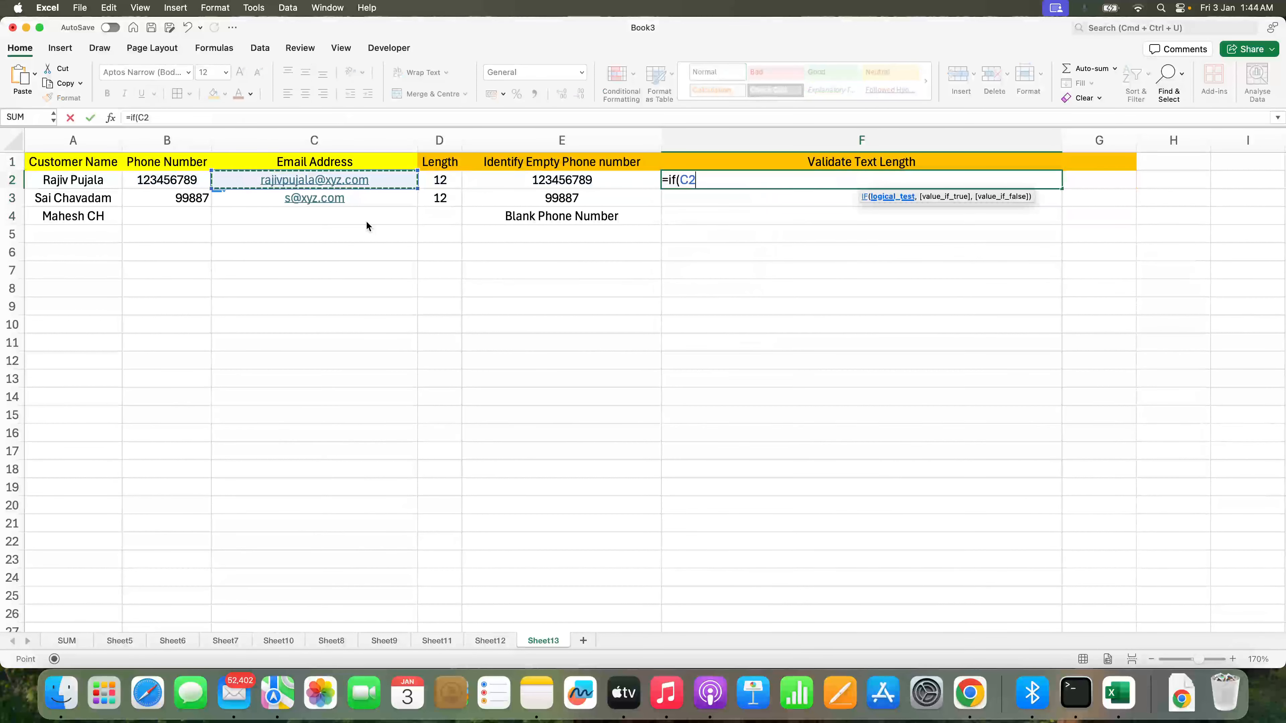
type("<>\"")
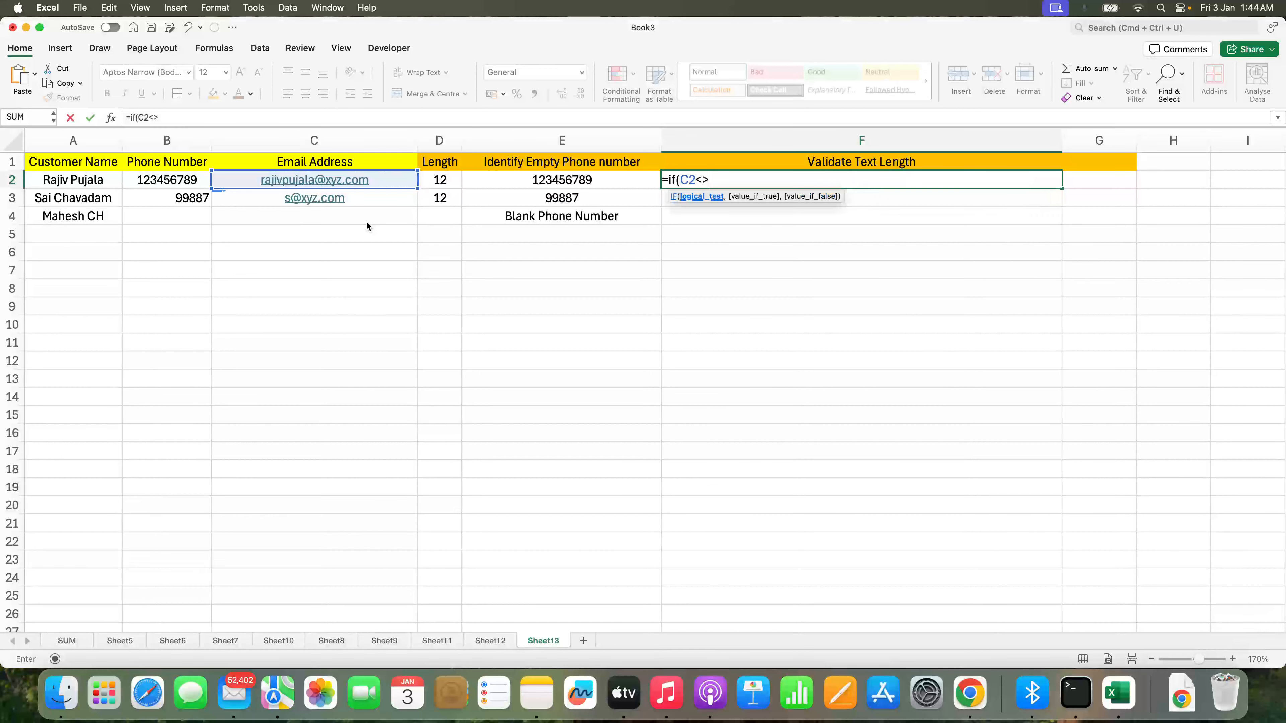
type("\", if(")
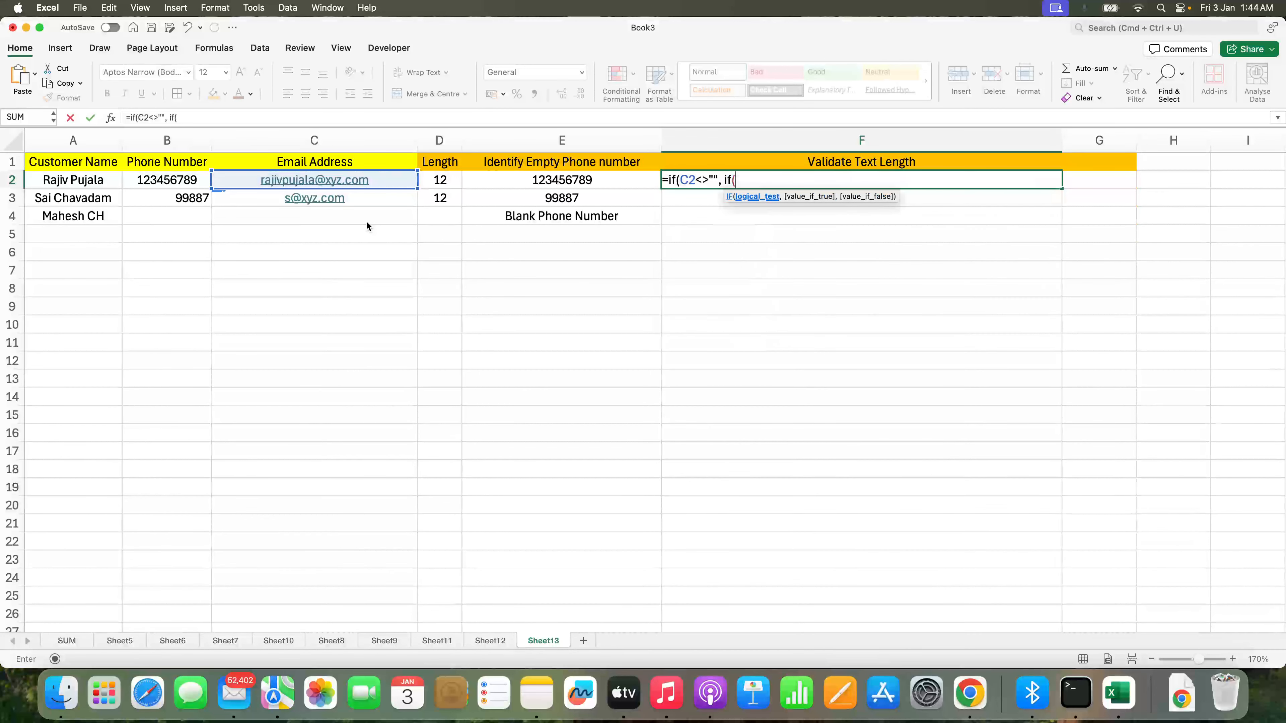
type("len")
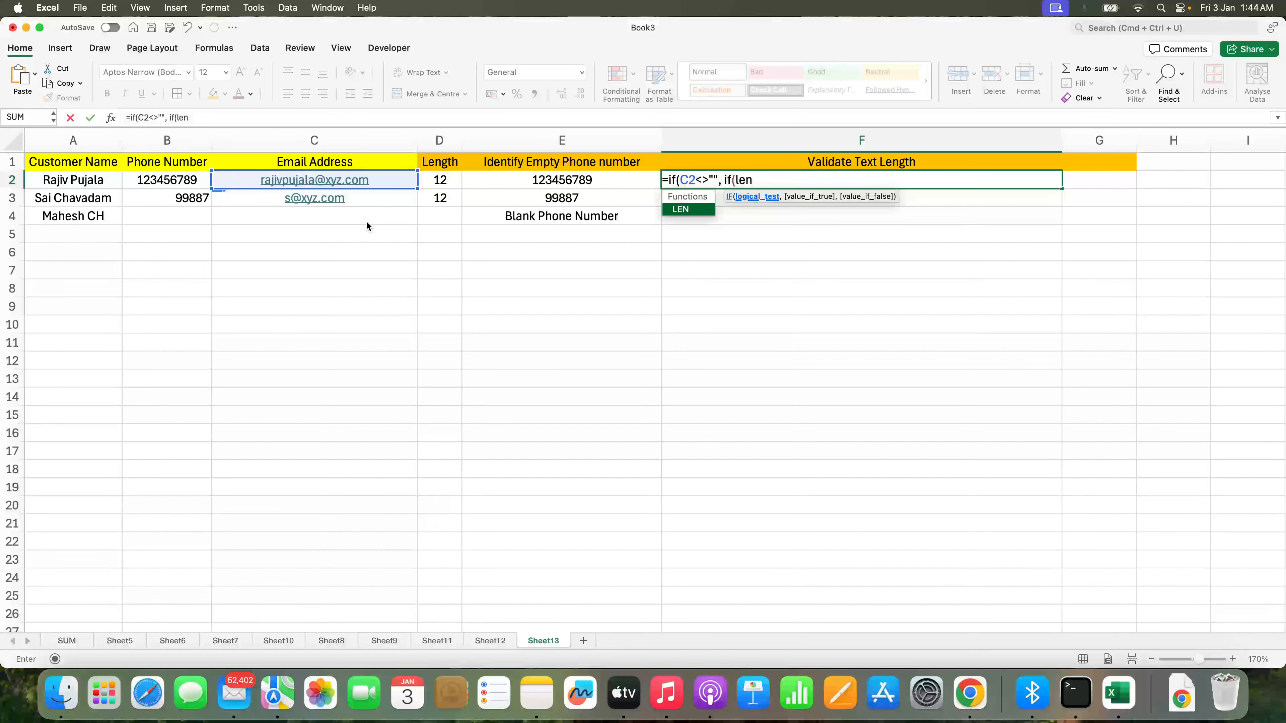
type("(CLEAN(")
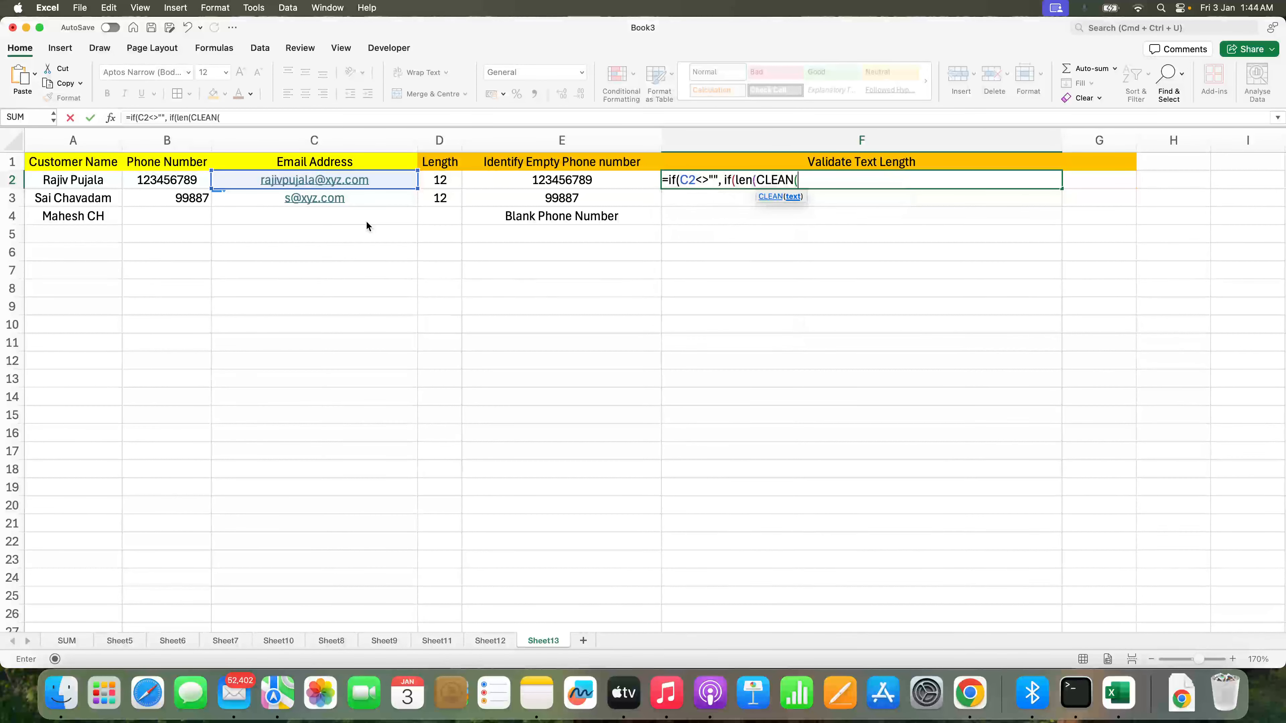
type("TRIM(")
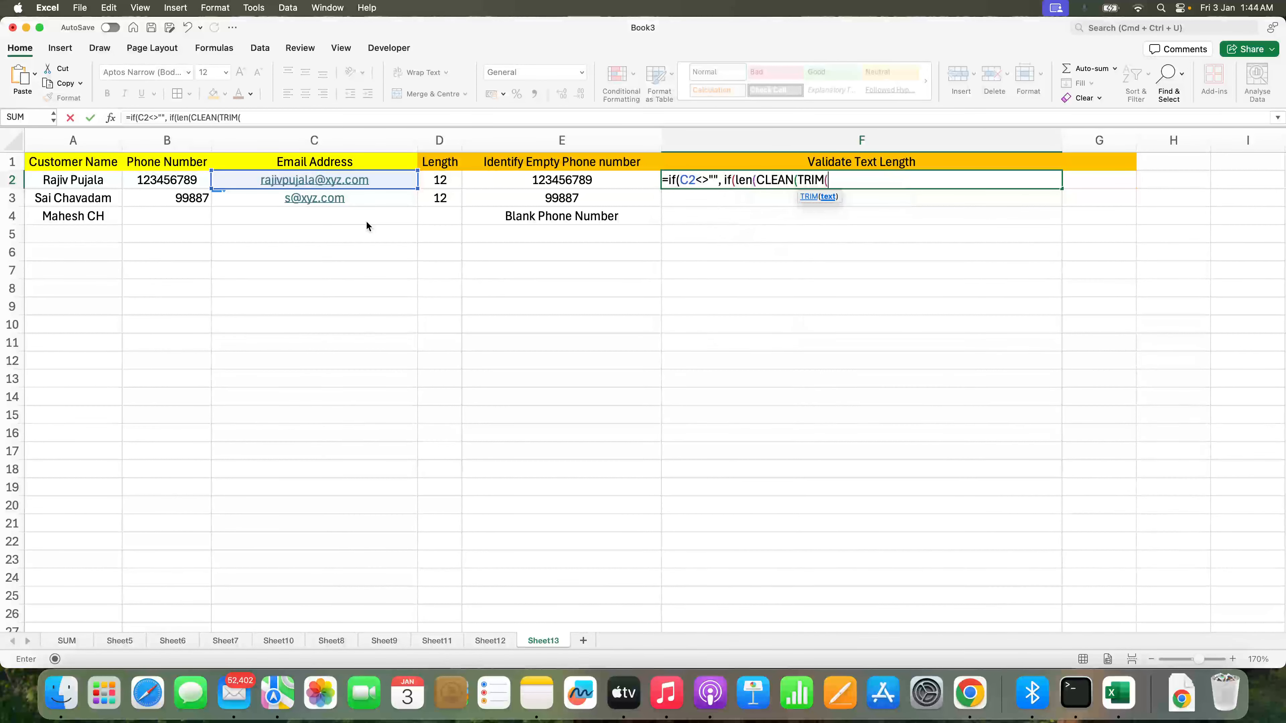
left_click(384, 180)
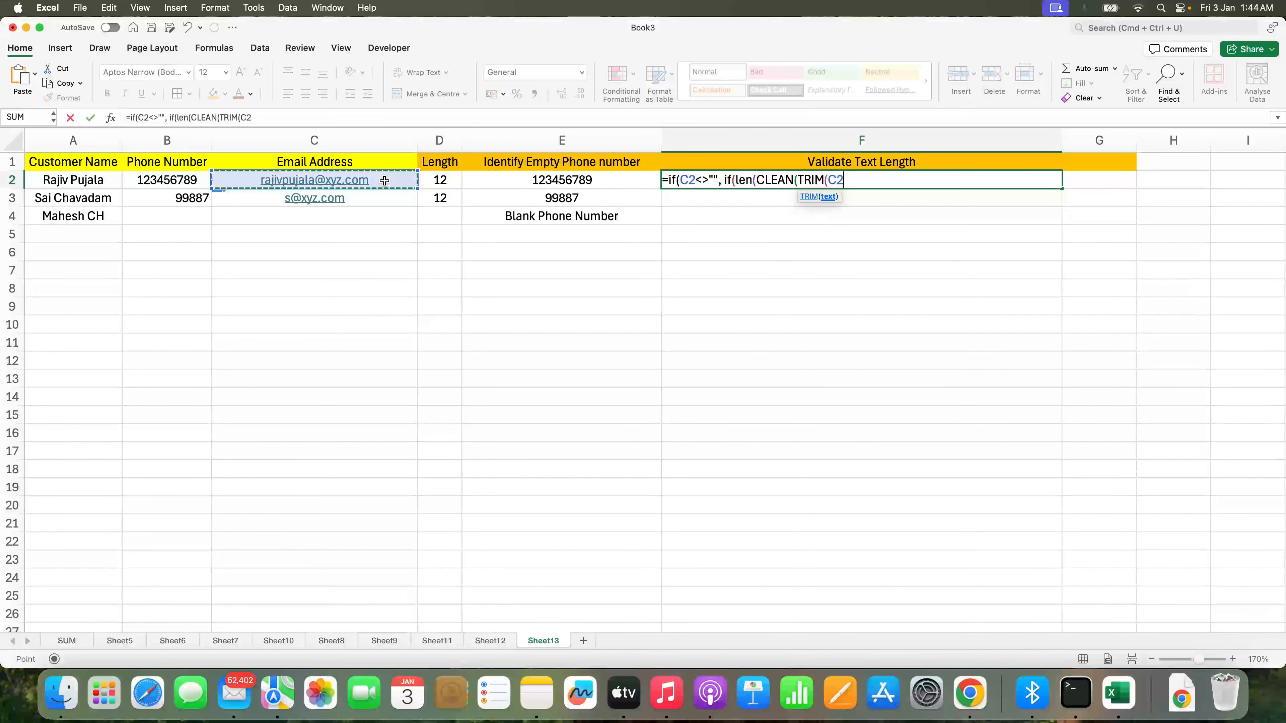
type("))")
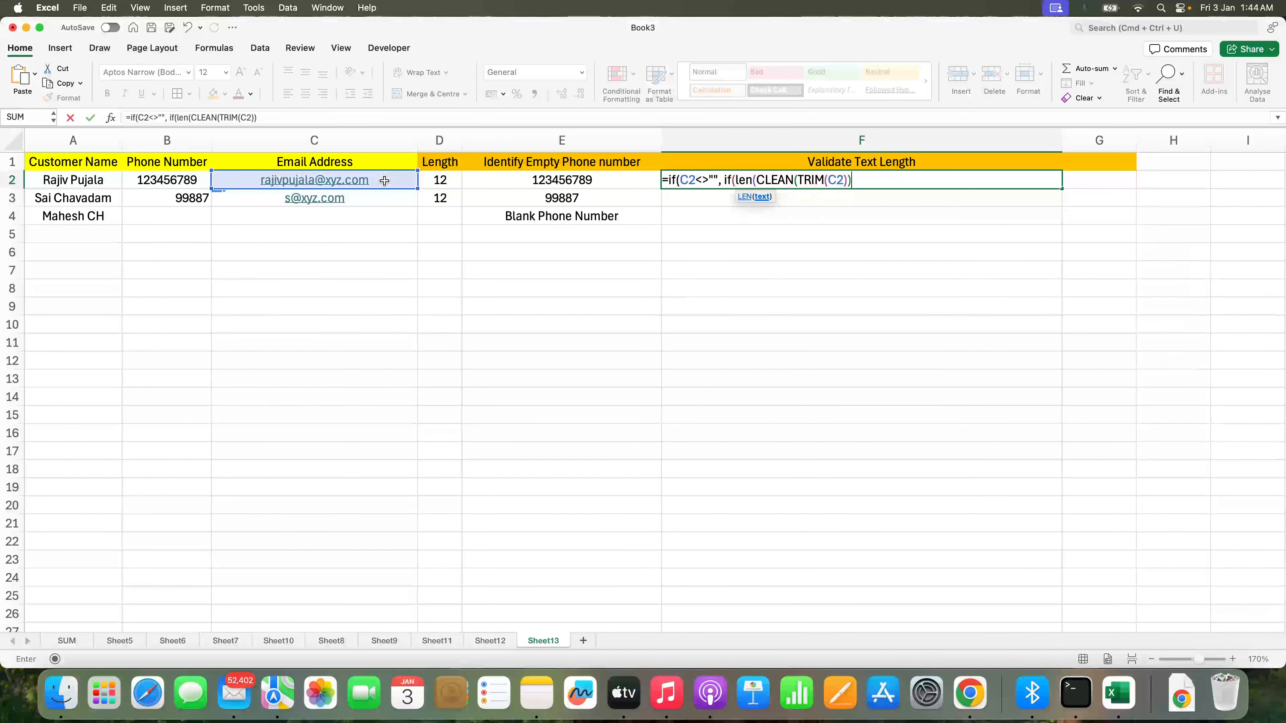
type("))")
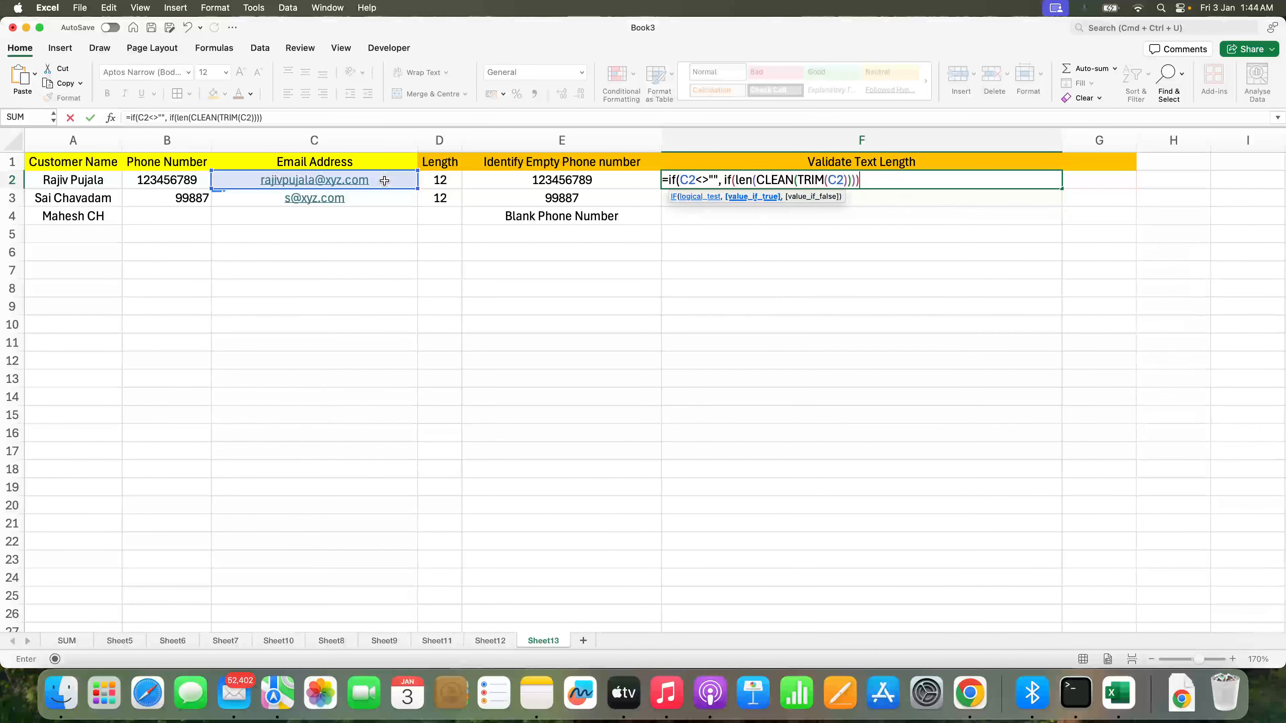
key("BackSpace")
key("BackSpace")
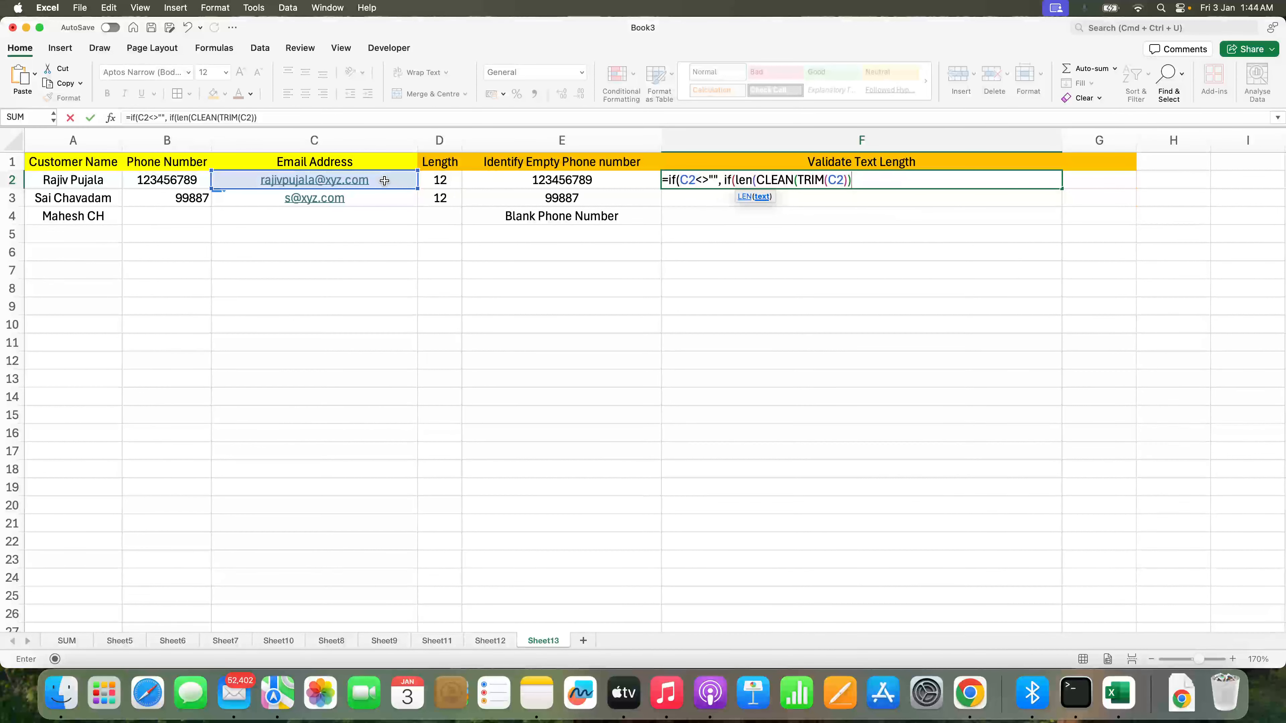
type("))")
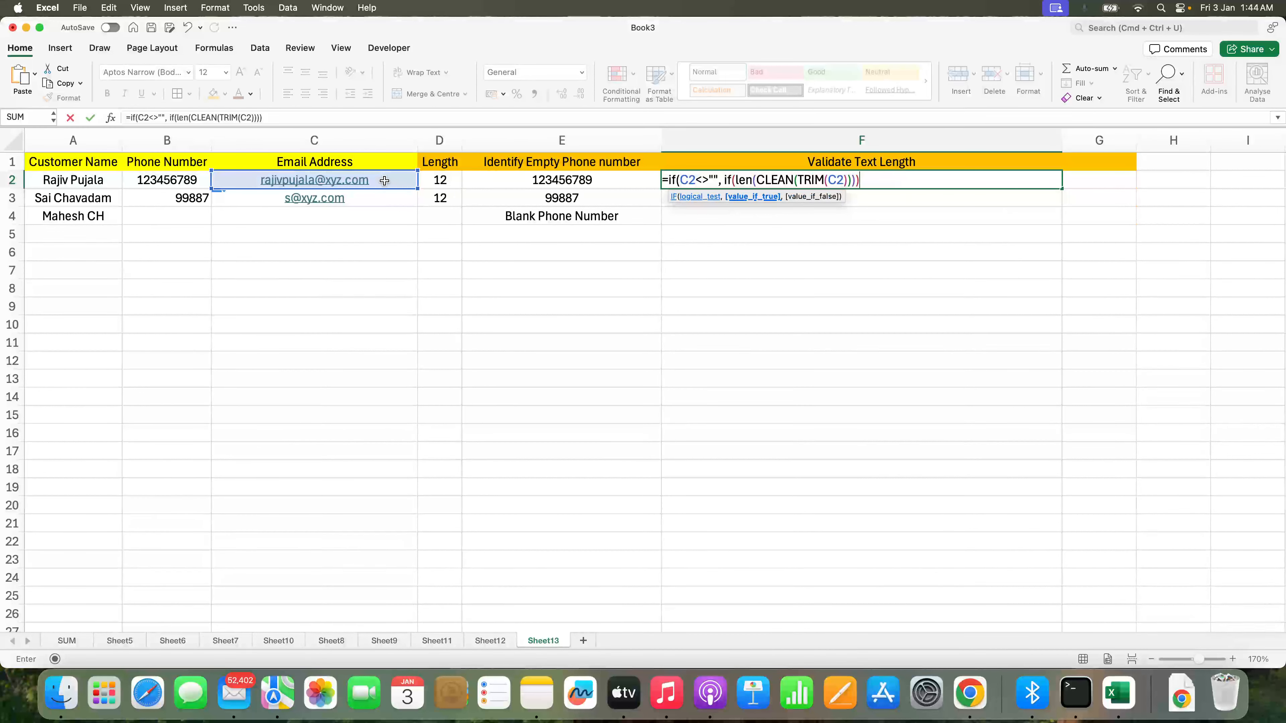
key("BackSpace")
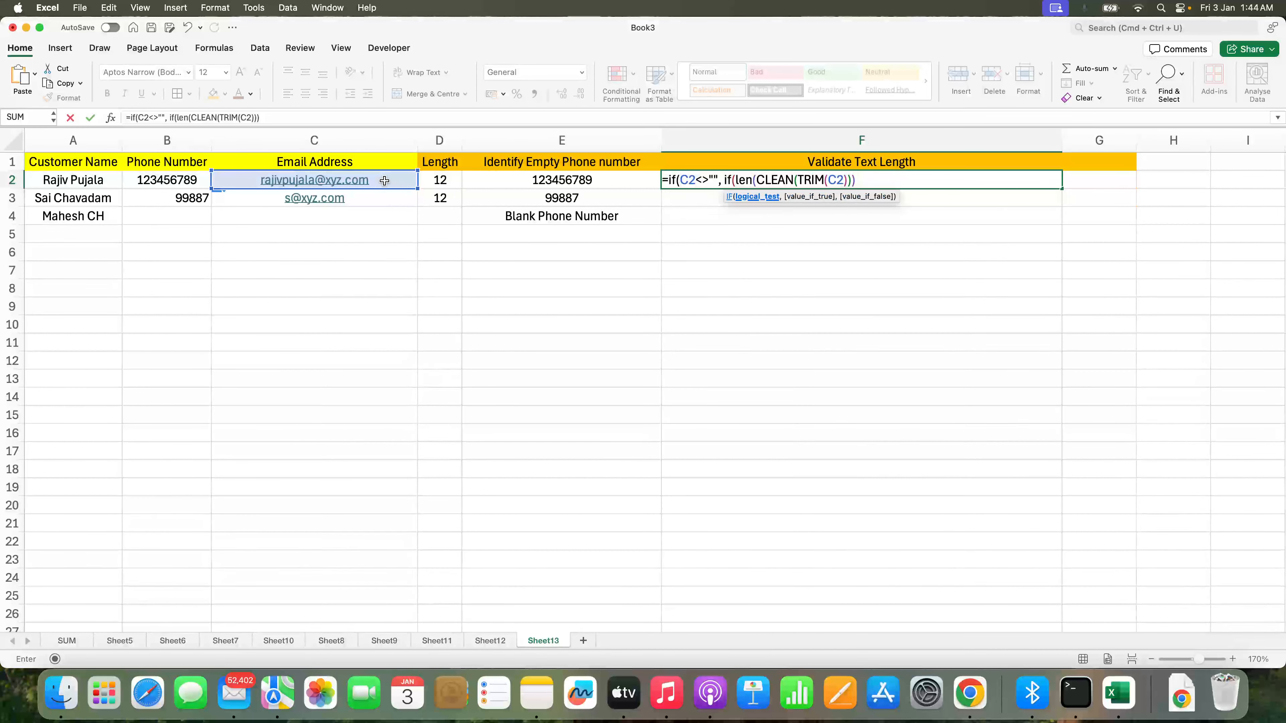
type("> 0")
type("10, ")
type("\"Too Lo")
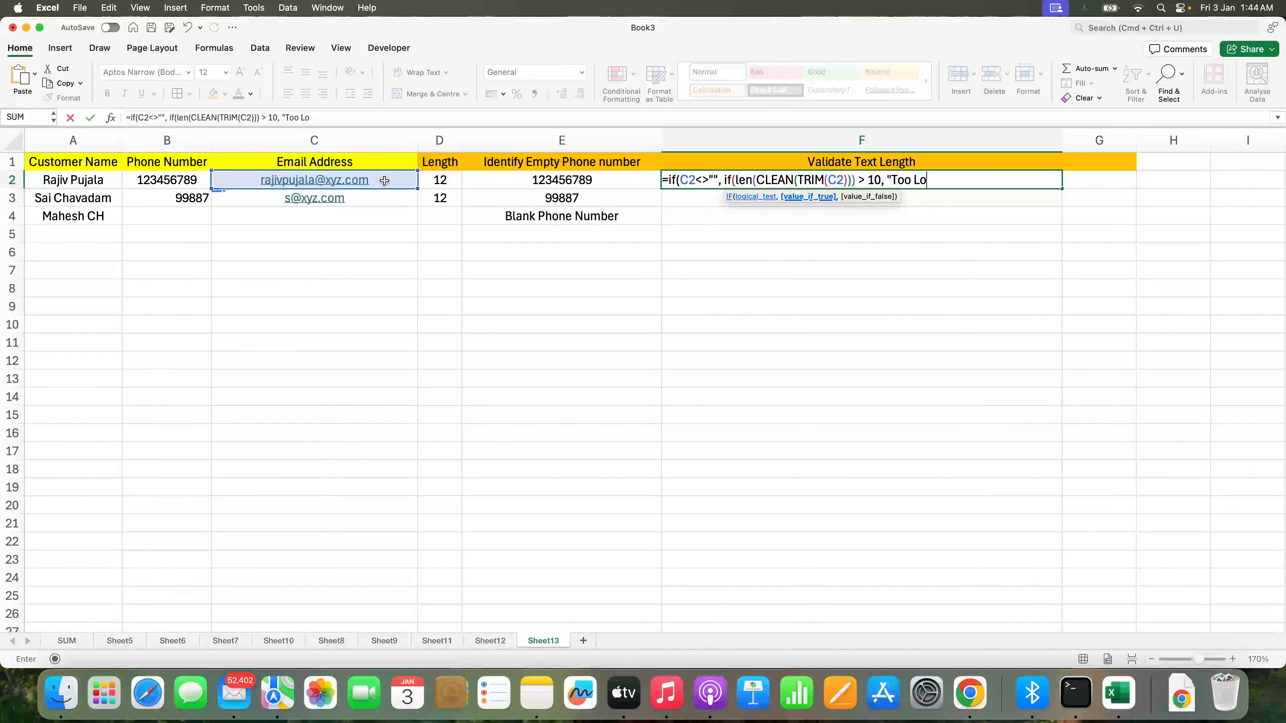
type("ng\", \"Valid\")")
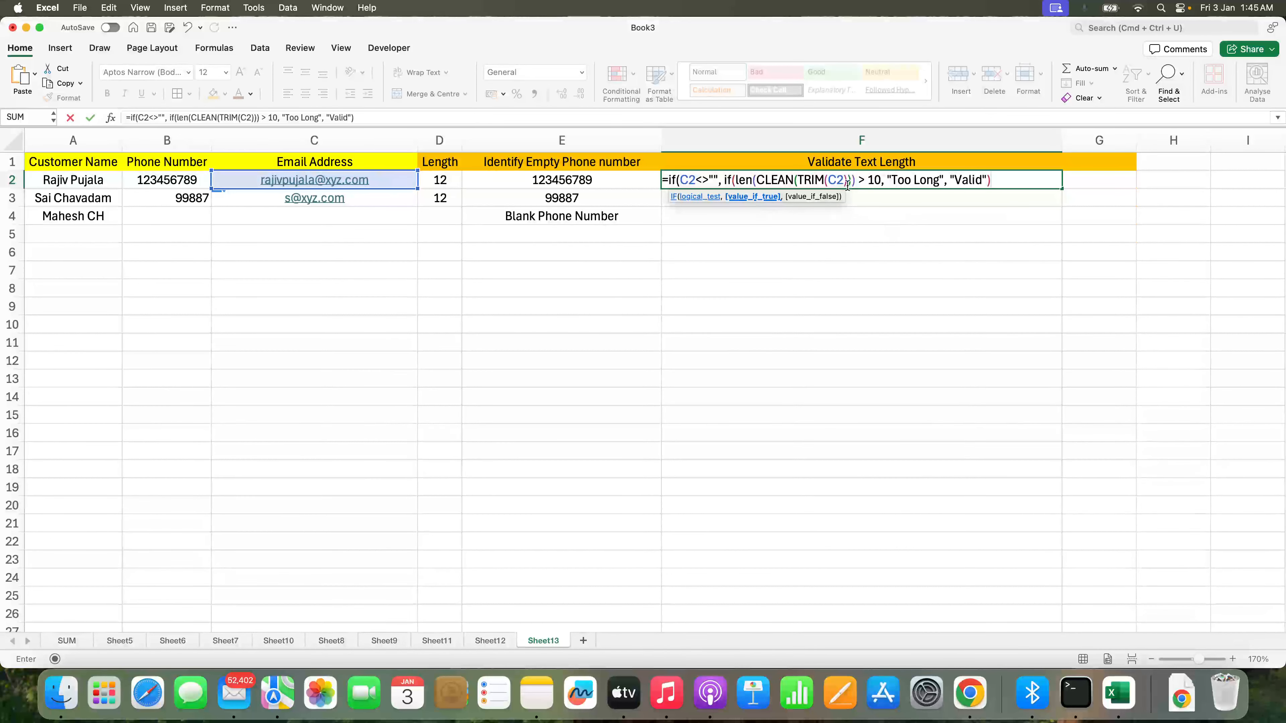
Step: Add the "Blank Email Address" fallback, commit, and fill the formula down to F4
left_click(994, 180)
type(", \"Blank")
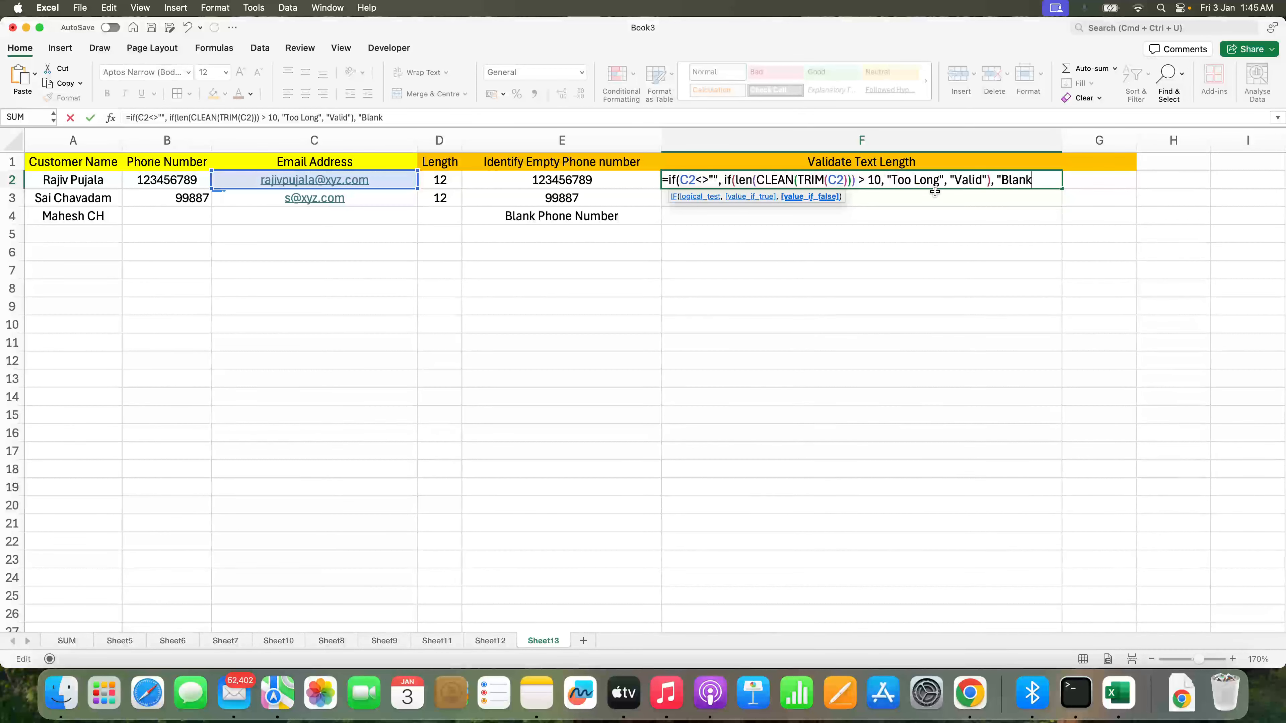
type(" Email Address\")")
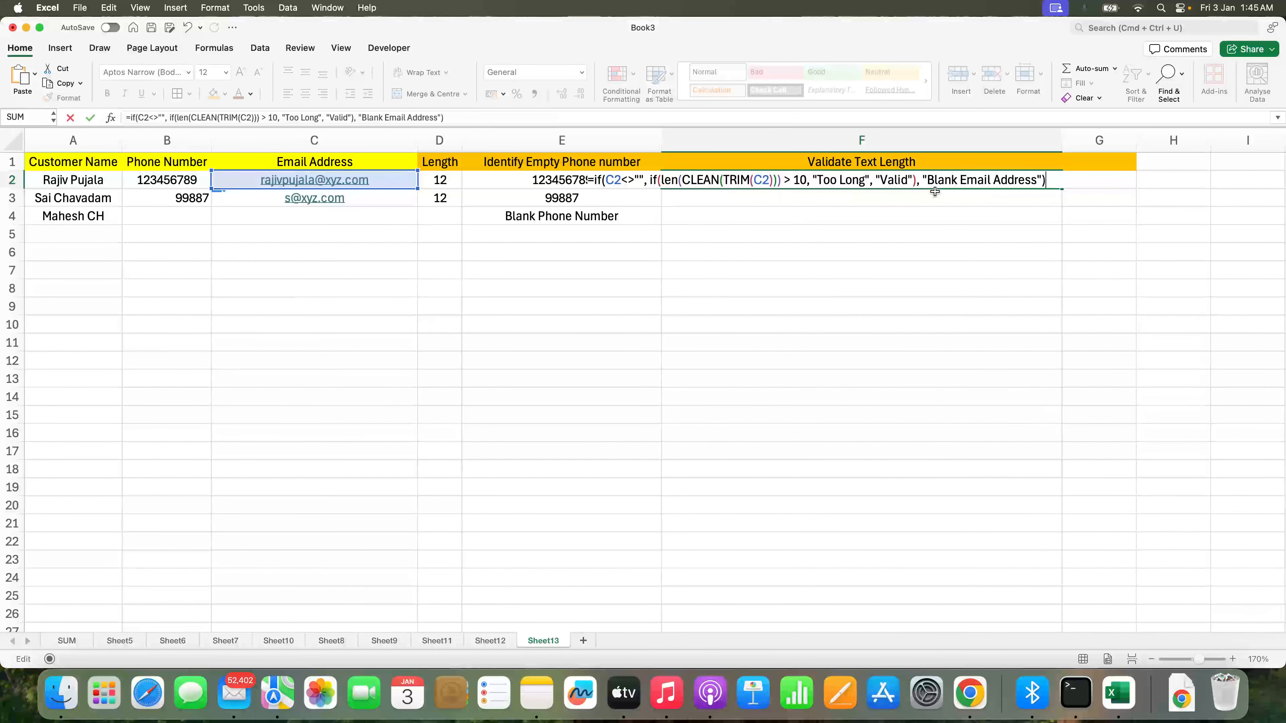
key("Return")
key("Up")
key("shift+Down")
key("shift+Down")
key("super+d")
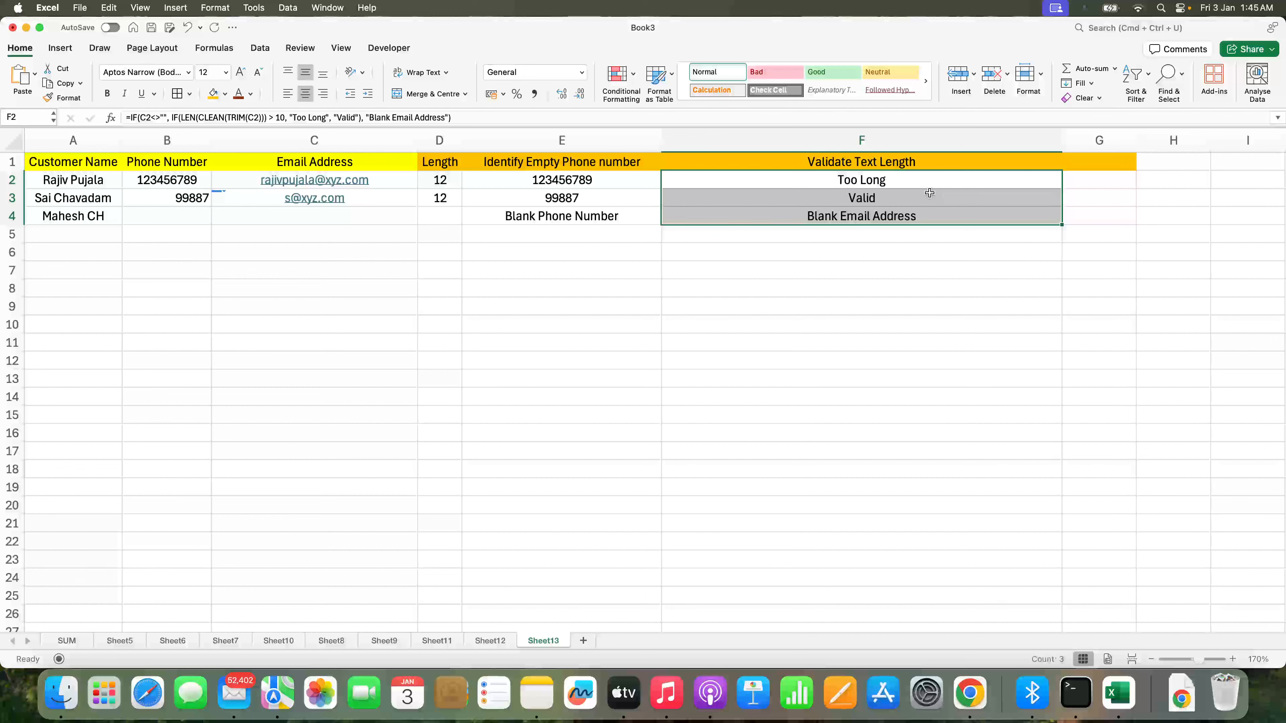
Step: Clear the email addresses in C3 and C2
left_click(360, 193)
key("BackSpace")
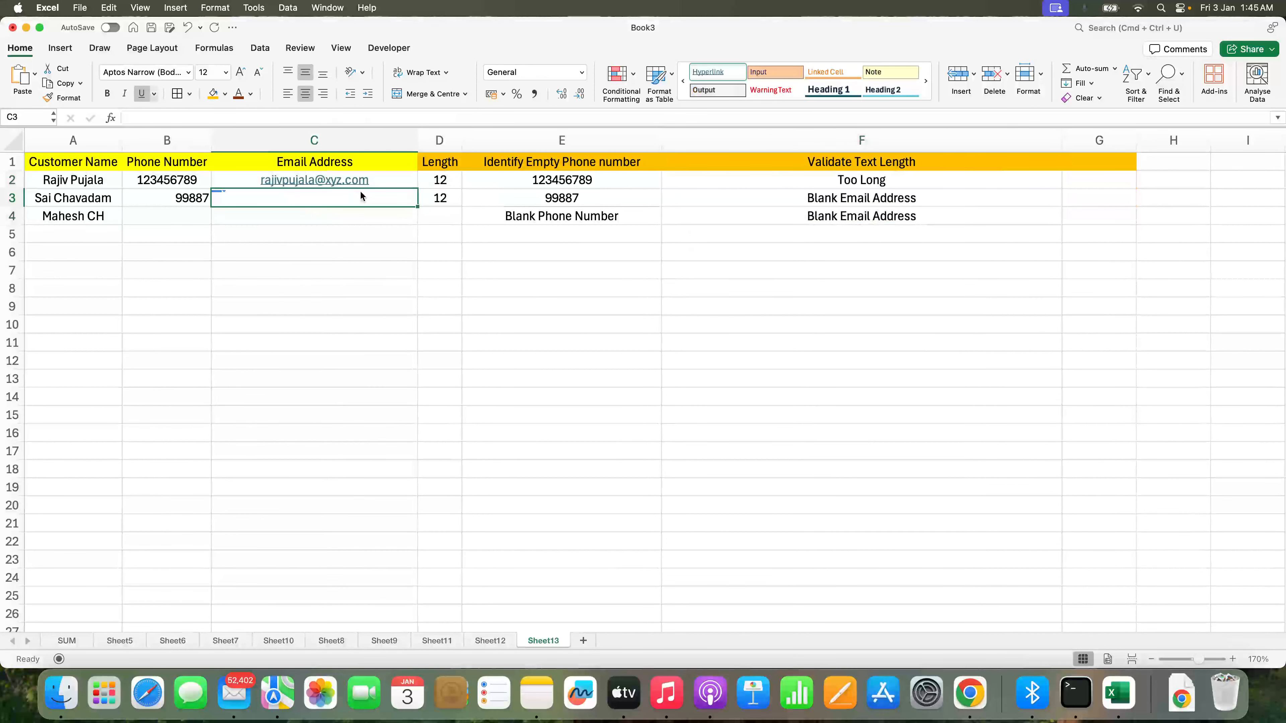
key("Up")
key("BackSpace")
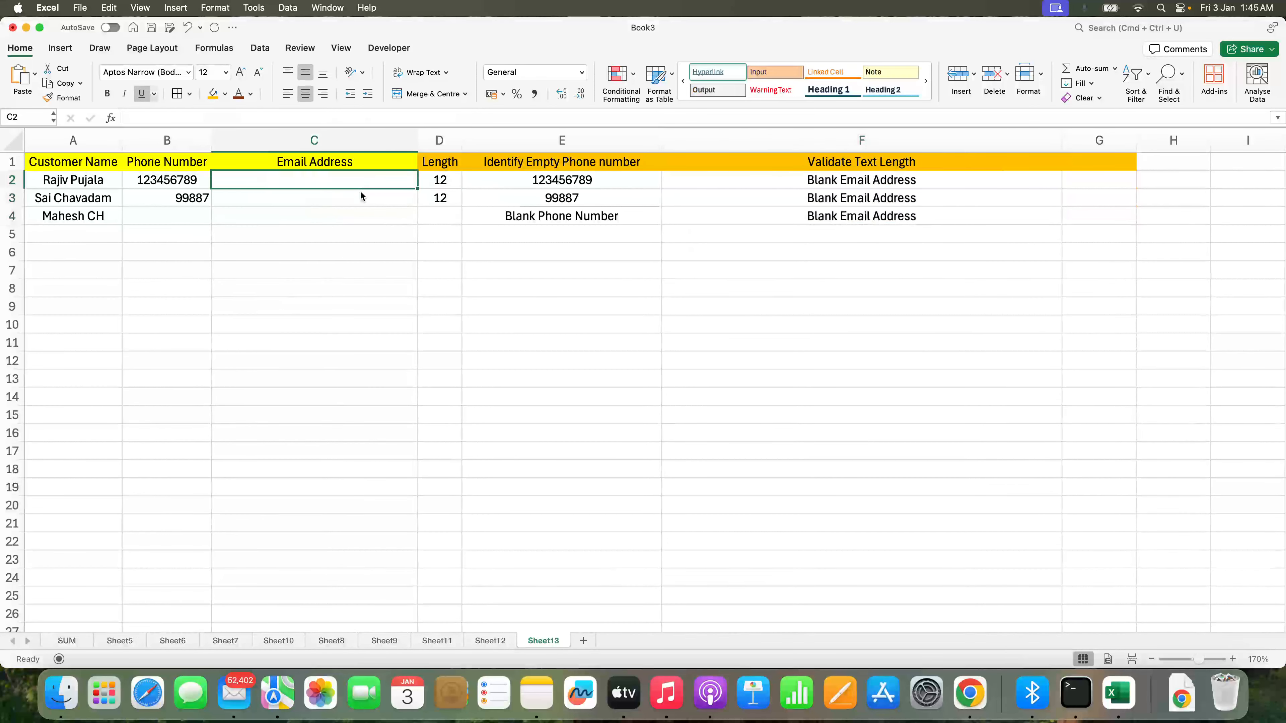
Step: Enter "a" into C2, C3 and C4 and check each row reads Valid
type("a")
key("Return")
type("a")
key("Return")
type("a")
key("Return")
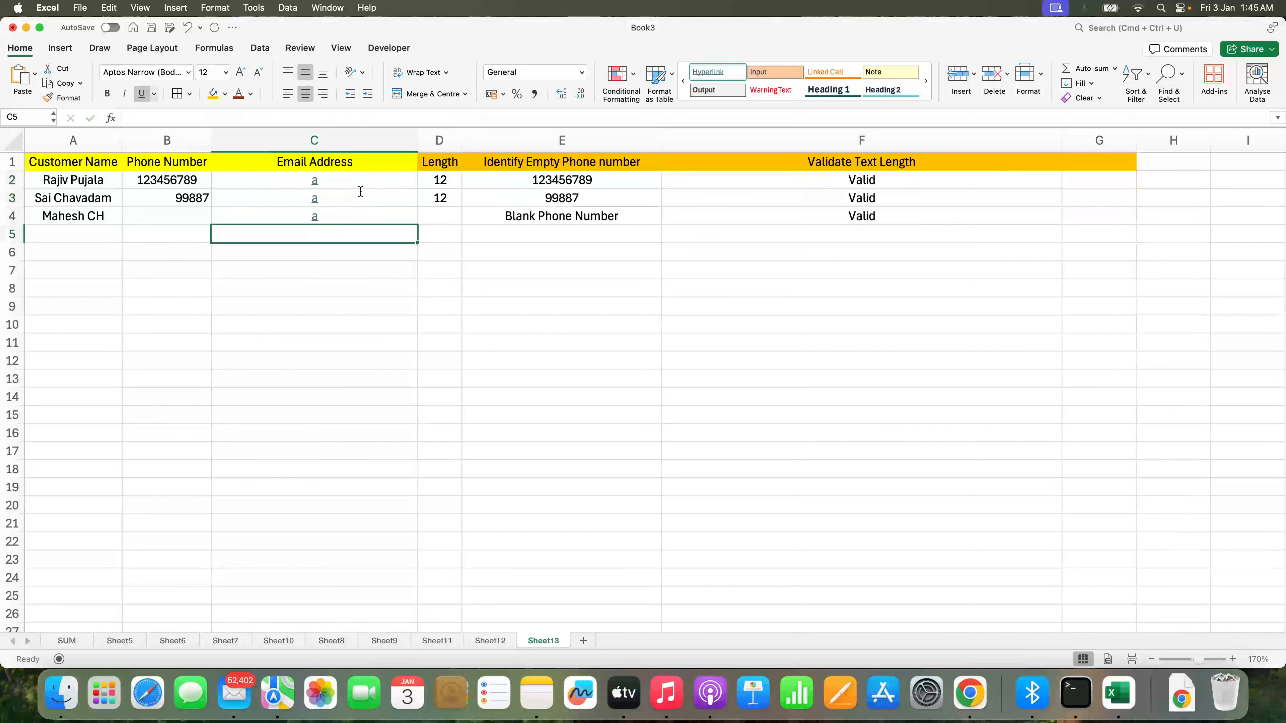
key("Up")
key("Up")
key("Up")
key("Down")
key("Down")
key("Up")
key("Up")
key("Down")
key("Down")
key("Up")
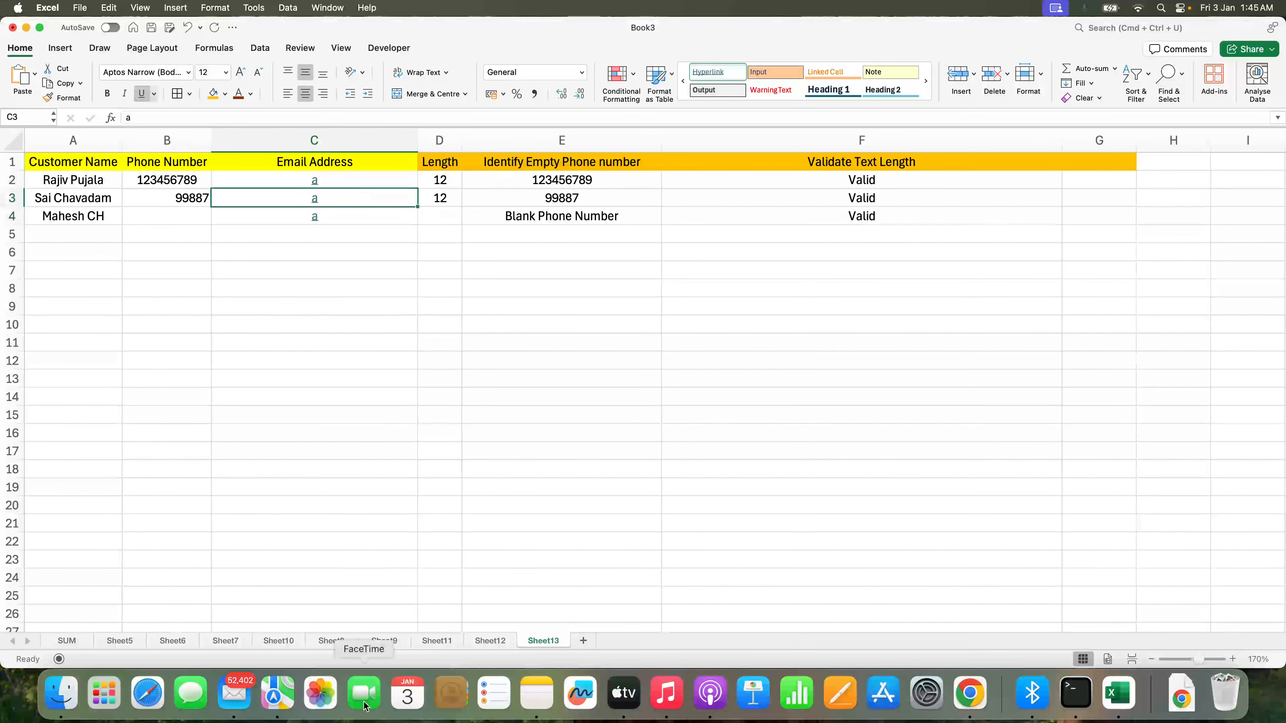